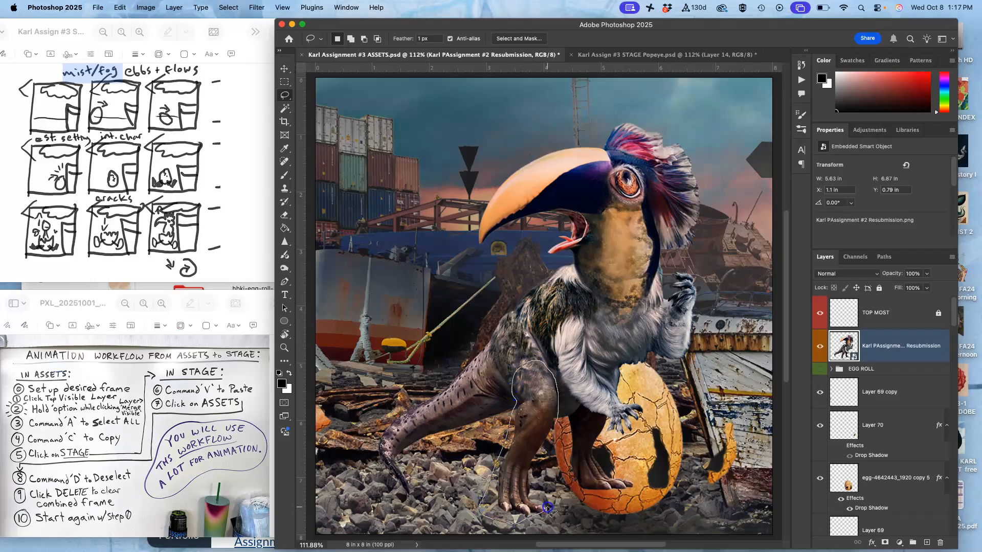
# Cut the creature's front leg onto its own layer with a lasso selection and hide the full creature layer
pyautogui.moveTo(545, 457)
pyautogui.mouseDown()
pyautogui.moveTo(519, 502)
pyautogui.moveTo(545, 524)
pyautogui.mouseUp()
pyautogui.press('super+j')
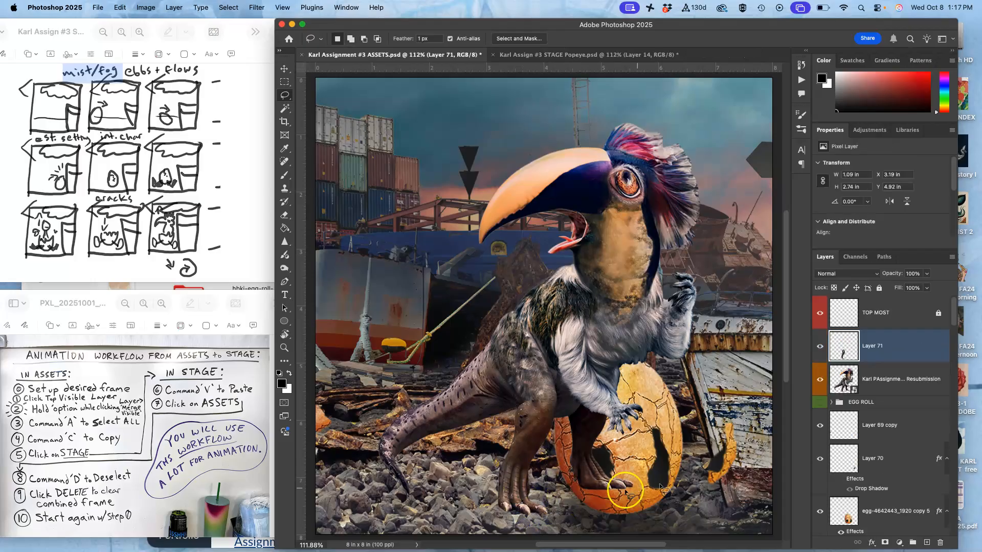
pyautogui.click(819, 379)
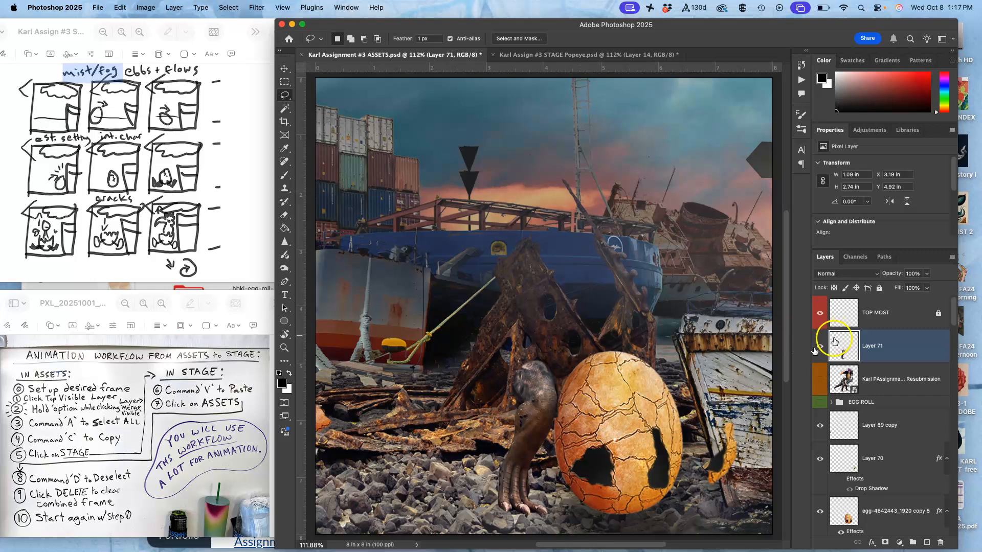
# Scale the leg down to about 70% and tilt it clockwise so it reaches out of the egg's left hole
pyautogui.press('super+t')
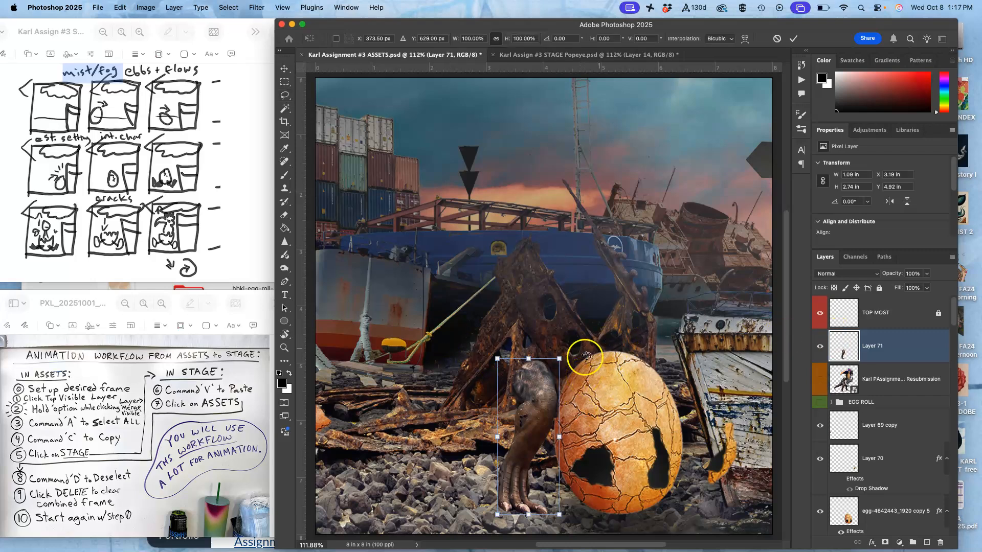
pyautogui.moveTo(559, 359); pyautogui.dragTo(597, 431)
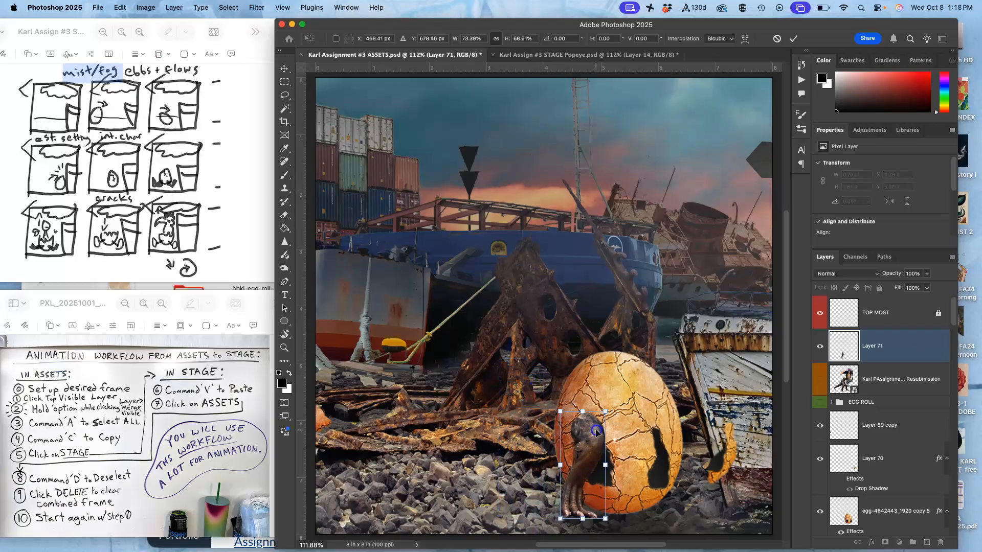
pyautogui.rightClick(596, 431)
pyautogui.click(625, 530)
pyautogui.moveTo(615, 407); pyautogui.dragTo(670, 452)
pyautogui.moveTo(591, 452)
pyautogui.mouseDown()
pyautogui.moveTo(587, 473)
pyautogui.moveTo(606, 452)
pyautogui.mouseUp()
pyautogui.press('Return')
pyautogui.press('l')
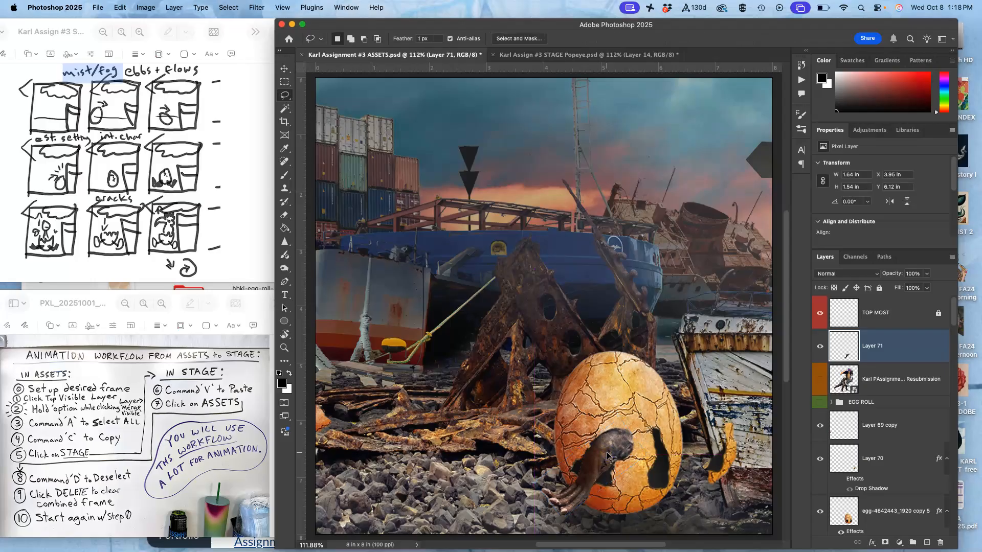
# Duplicate the leg layer and move the copy slightly down and to the left
pyautogui.press('super+j')
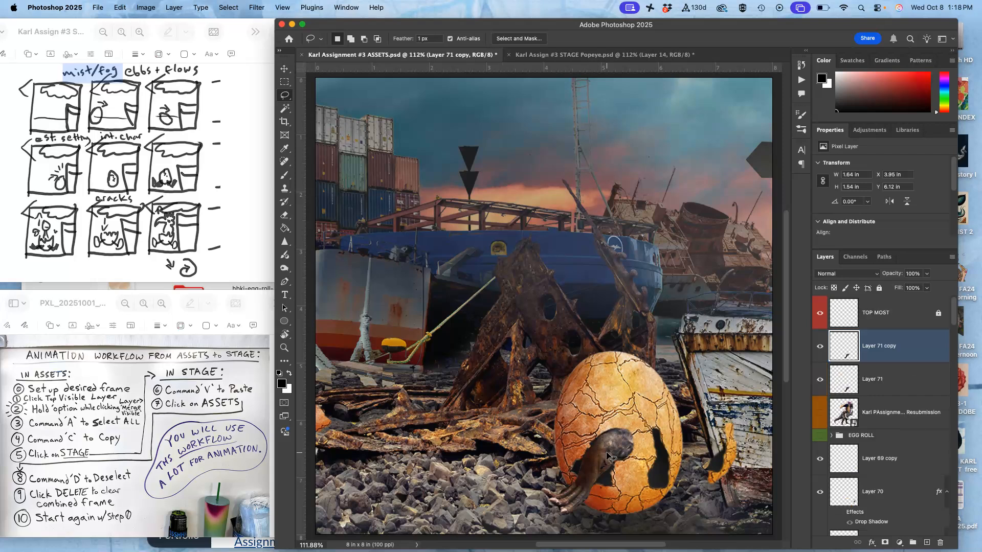
pyautogui.click(855, 342)
pyautogui.click(285, 69)
pyautogui.click(612, 449)
pyautogui.moveTo(612, 448); pyautogui.dragTo(595, 465)
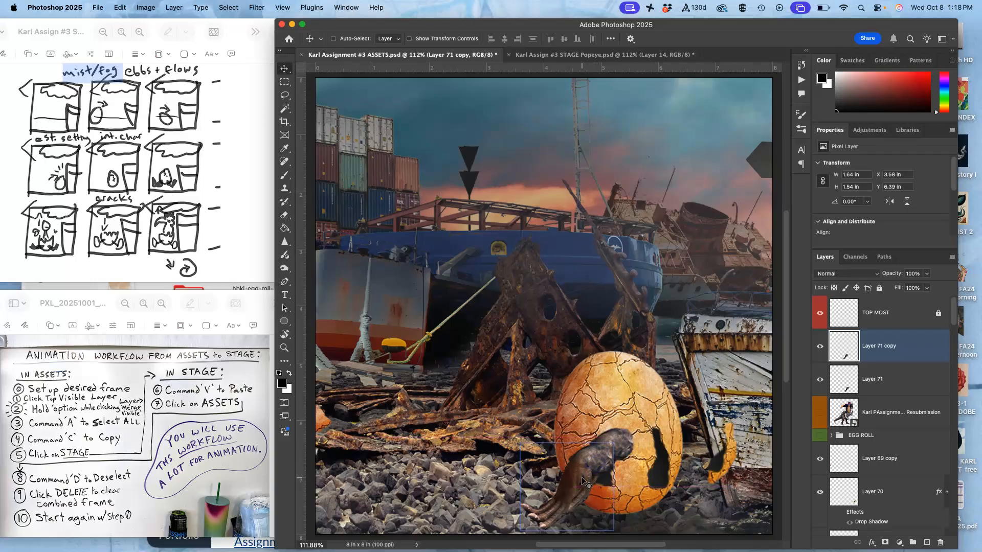
# Puppet Warp the copied leg with pins on the thigh, foot and knee, bending the foot slightly towards the egg
pyautogui.click(119, 7)
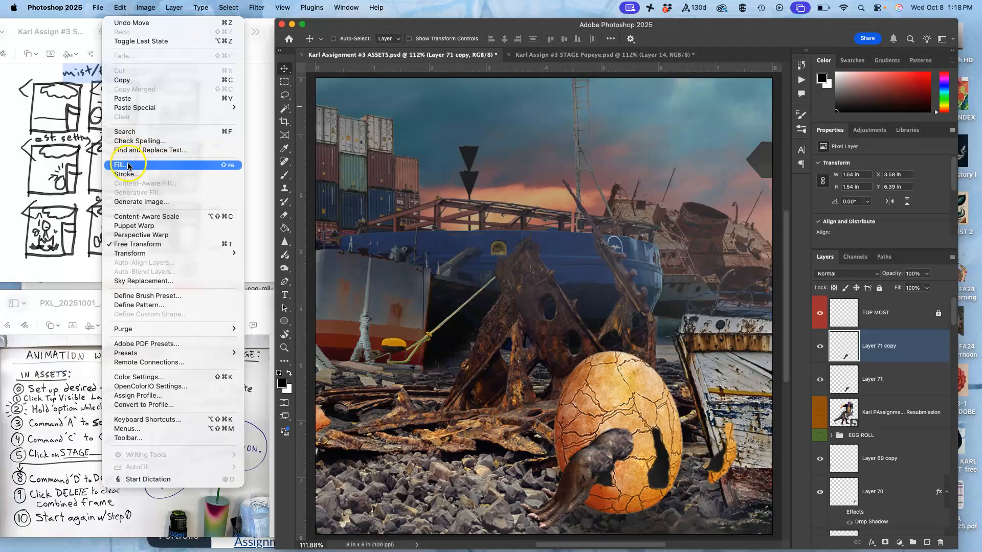
pyautogui.click(133, 225)
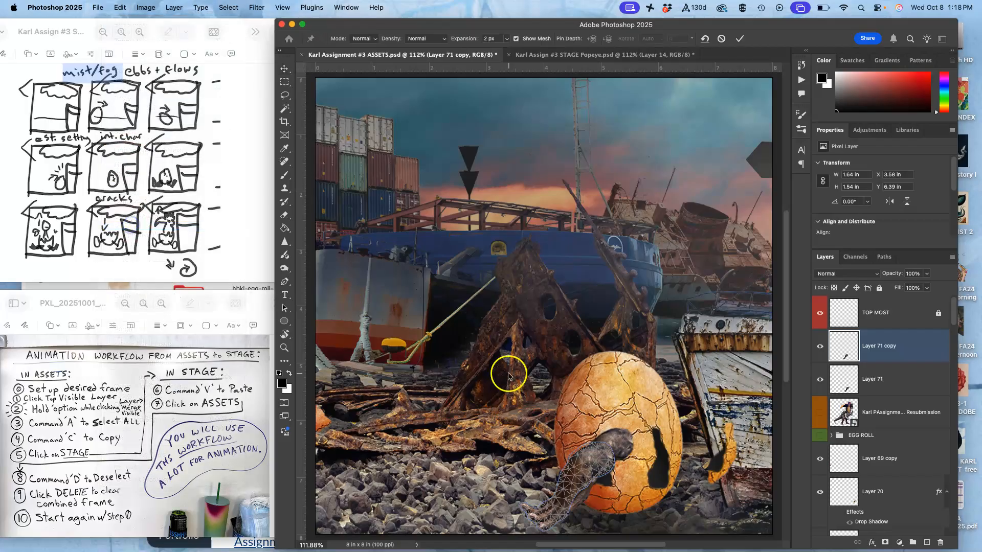
pyautogui.click(606, 454)
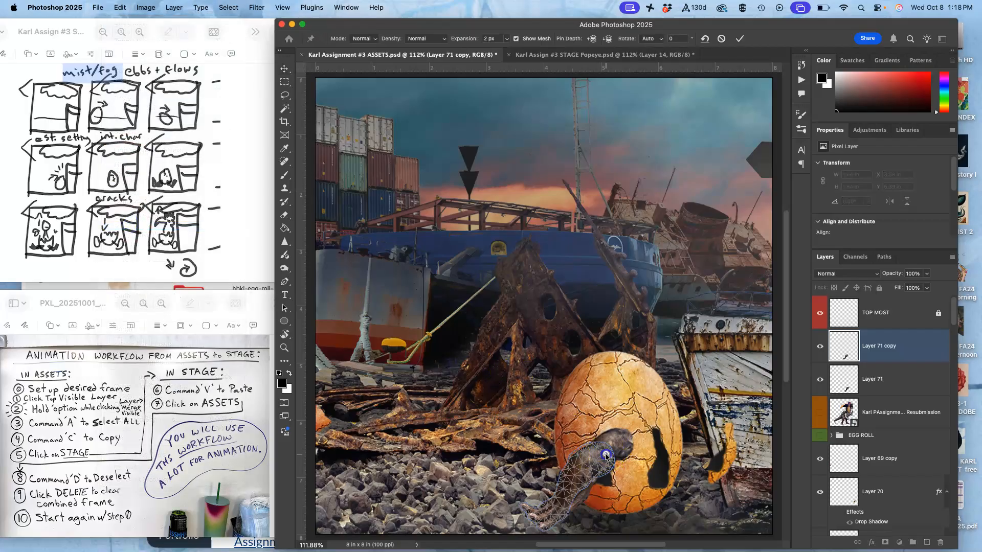
pyautogui.click(556, 511)
pyautogui.moveTo(556, 511); pyautogui.dragTo(566, 513)
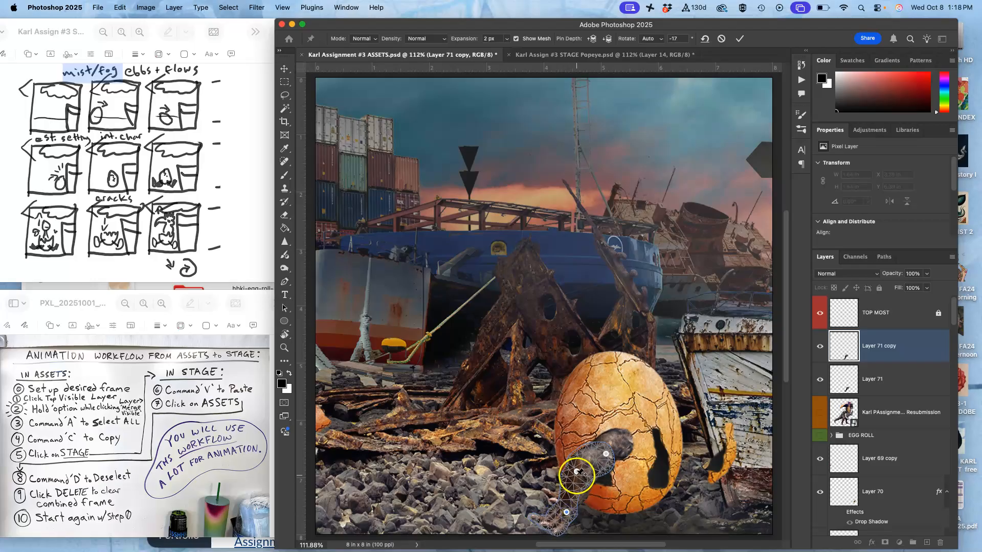
pyautogui.moveTo(576, 471); pyautogui.dragTo(574, 473)
pyautogui.click(612, 452)
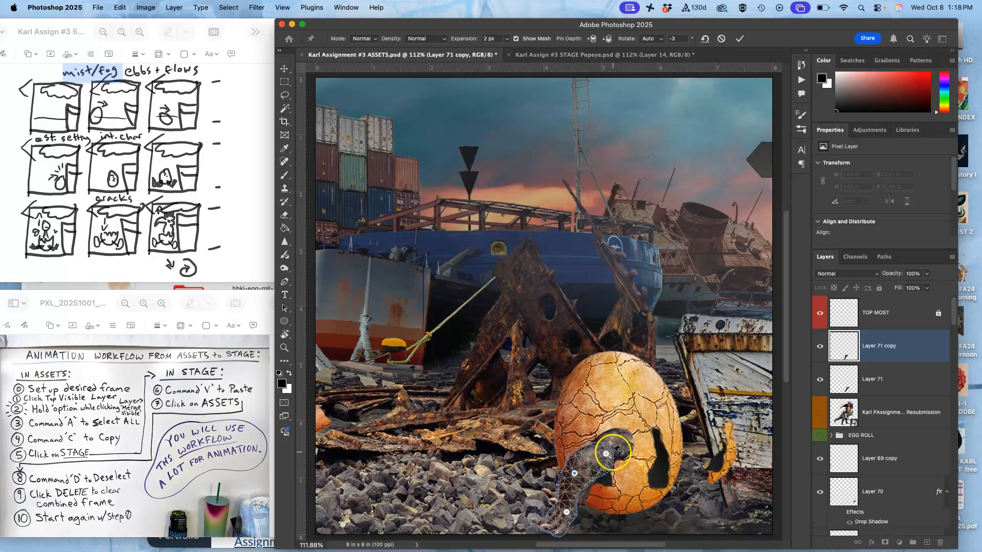
pyautogui.press('Return')
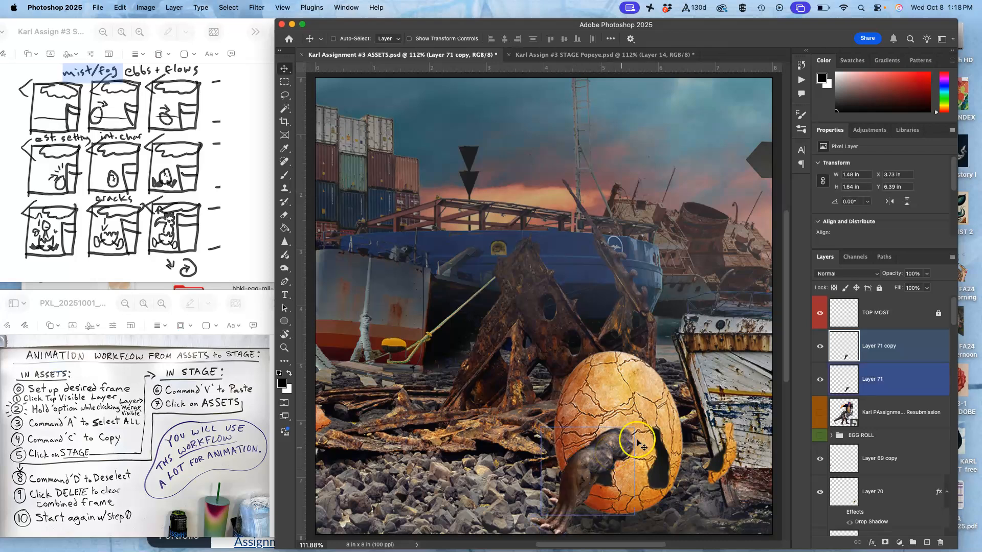
# Hide Layer 71 and move the copied leg down and left so its thigh sits at the egg's left hole
pyautogui.click(816, 384)
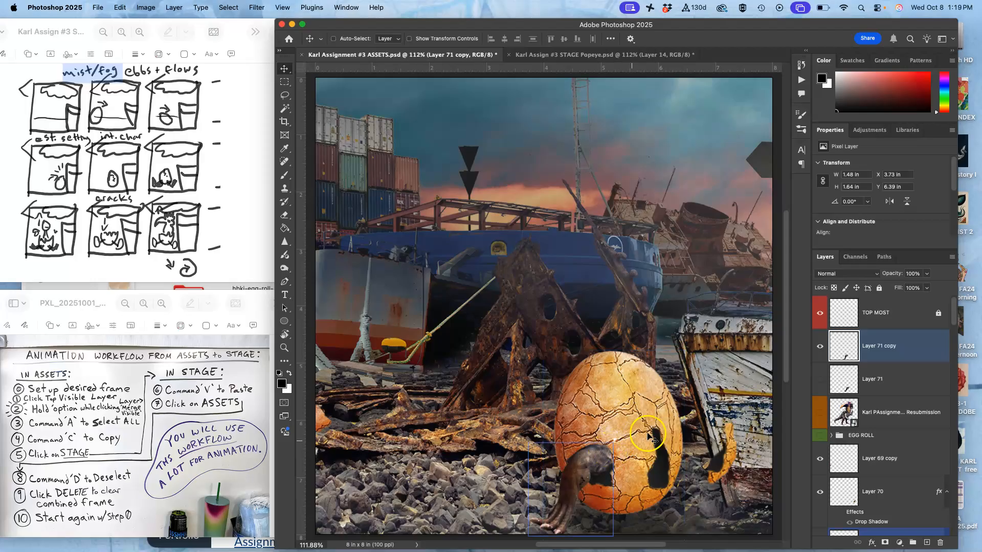
pyautogui.moveTo(611, 463); pyautogui.dragTo(591, 469)
pyautogui.press('super')
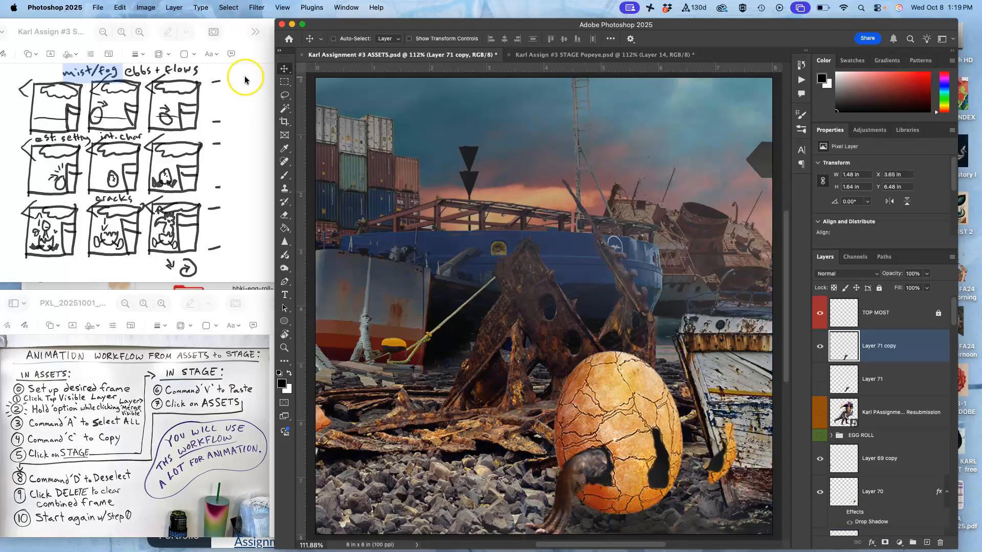
# Puppet Warp the copied leg again with thigh, knee and foot pins, pulling the foot up and right
pyautogui.click(139, 8)
pyautogui.moveTo(169, 38)
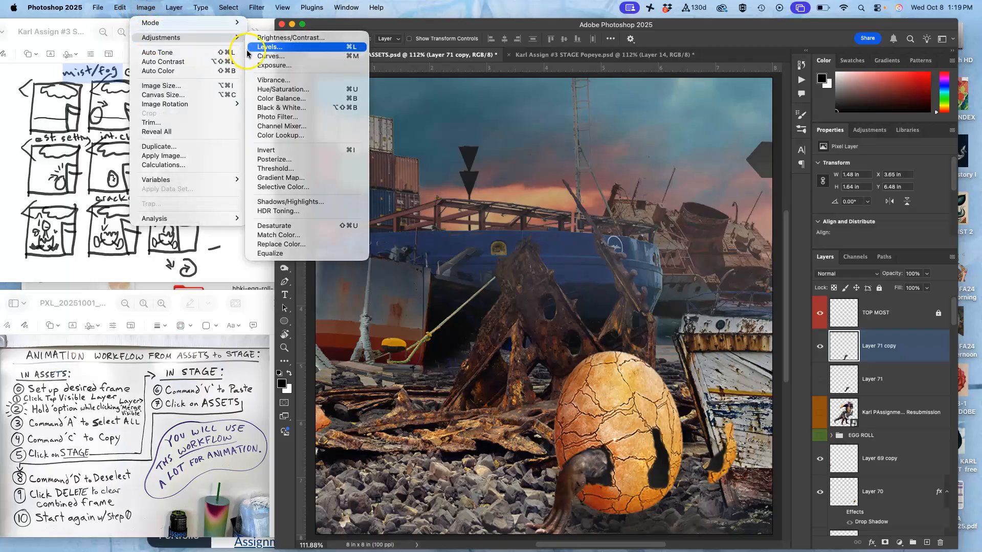
pyautogui.moveTo(120, 8)
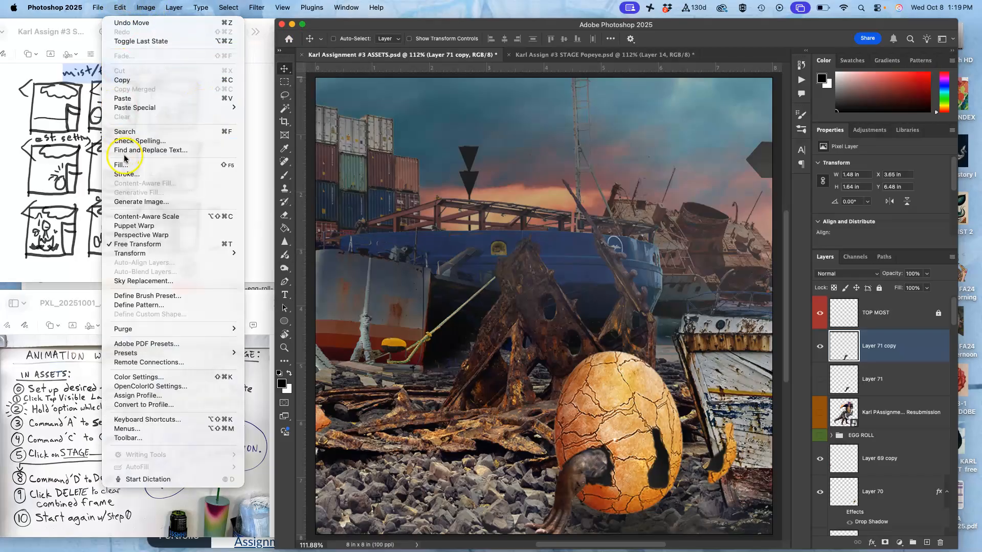
pyautogui.click(134, 226)
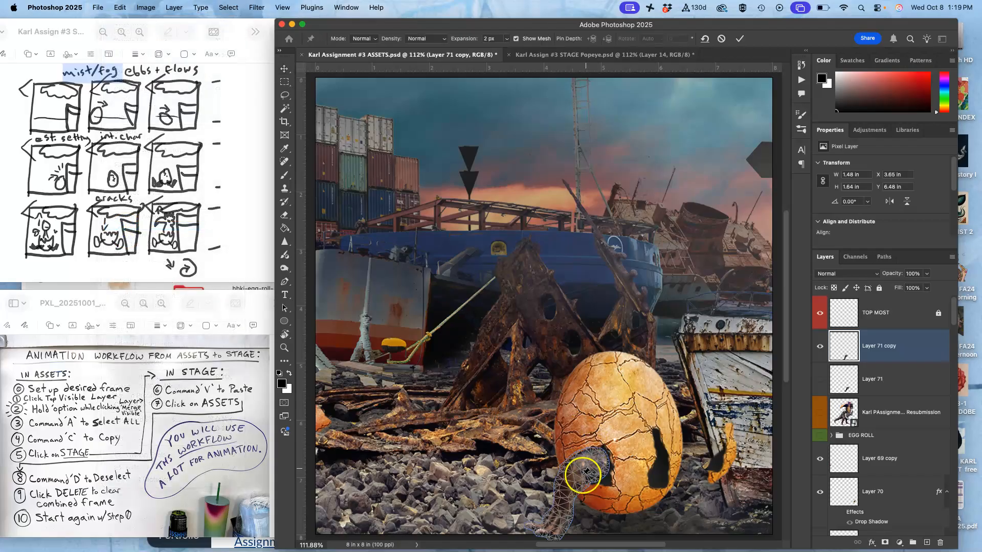
pyautogui.click(596, 467)
pyautogui.click(565, 471)
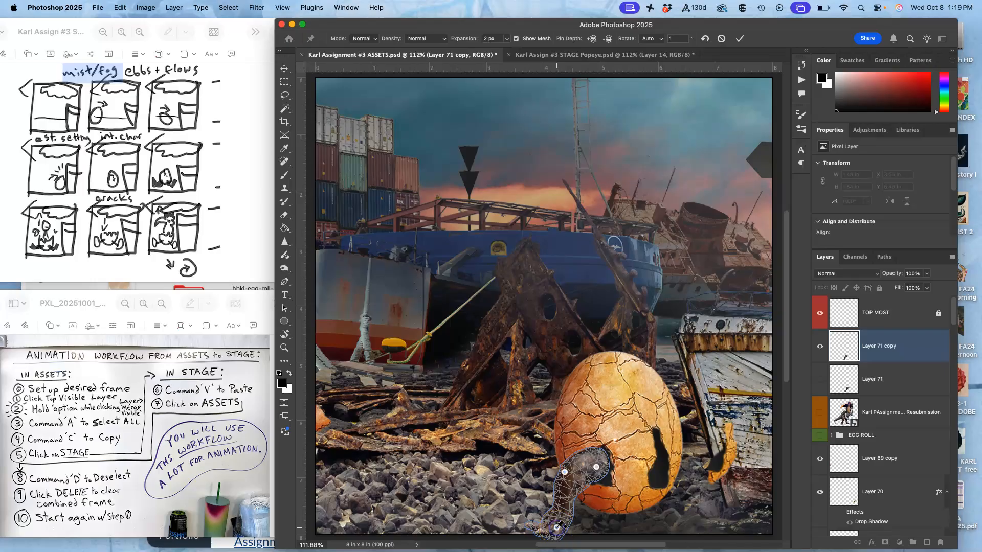
pyautogui.moveTo(556, 530); pyautogui.dragTo(566, 518)
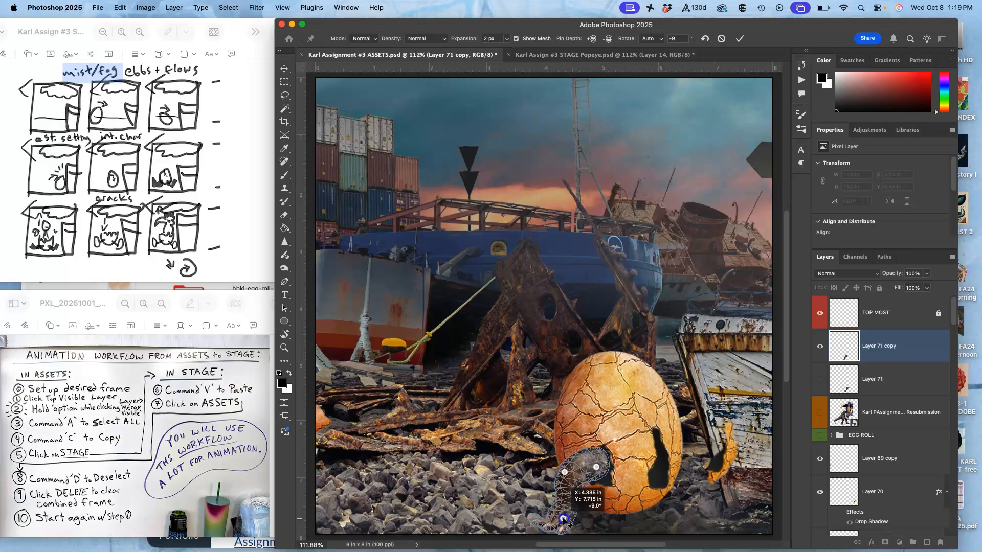
pyautogui.press('Return')
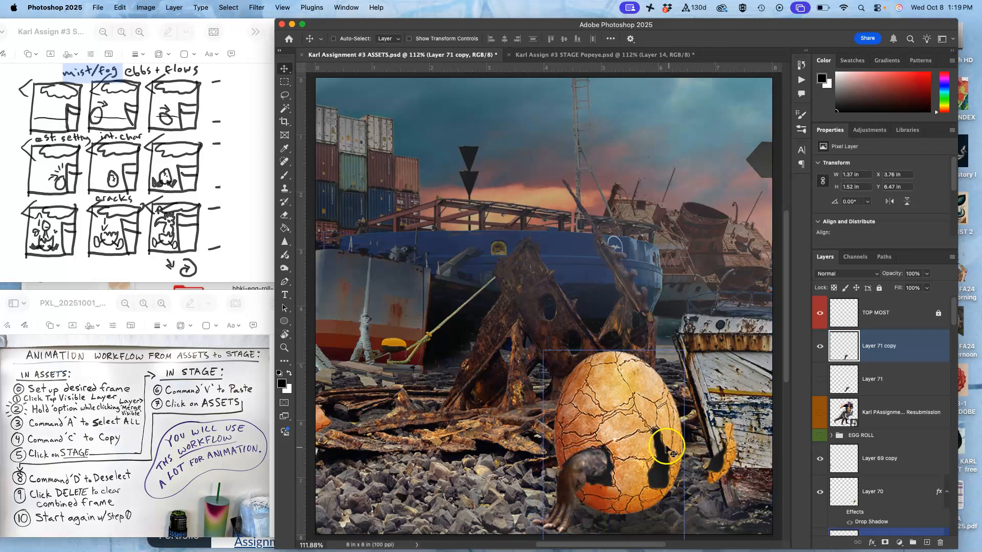
# Apply Smart Sharpen to the copied leg with amount 156%, radius 1.5 px, noise reduction 10% and Lens Blur removal
pyautogui.click(257, 9)
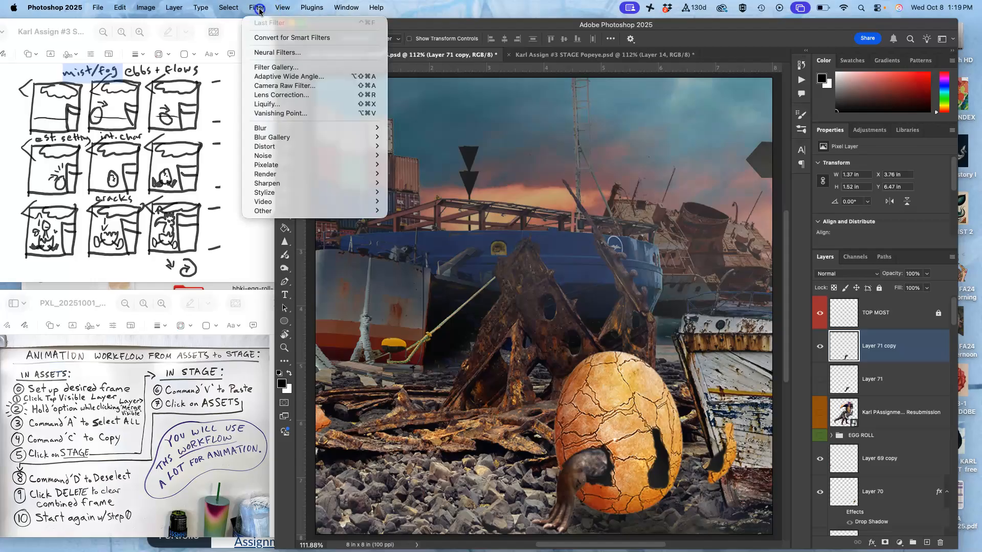
pyautogui.moveTo(271, 183)
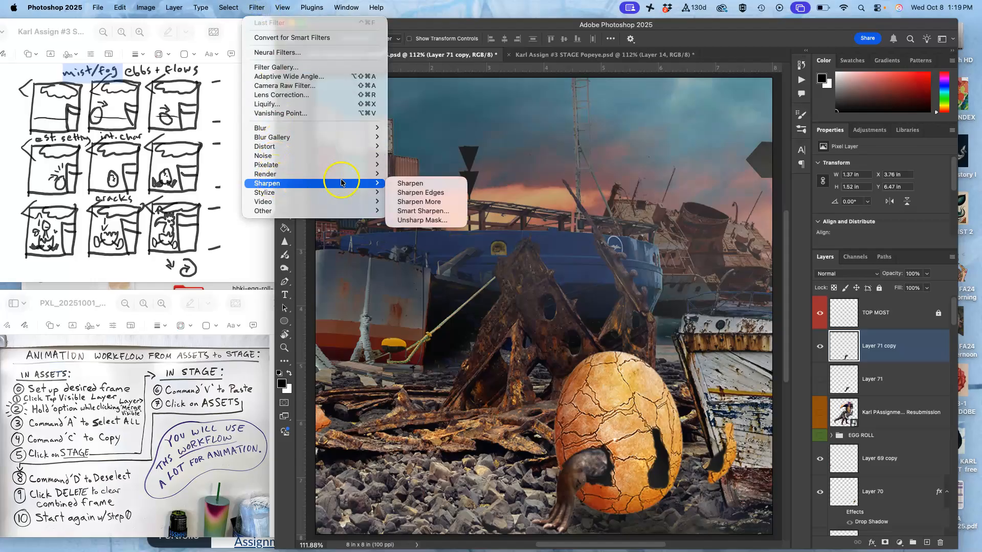
pyautogui.click(421, 210)
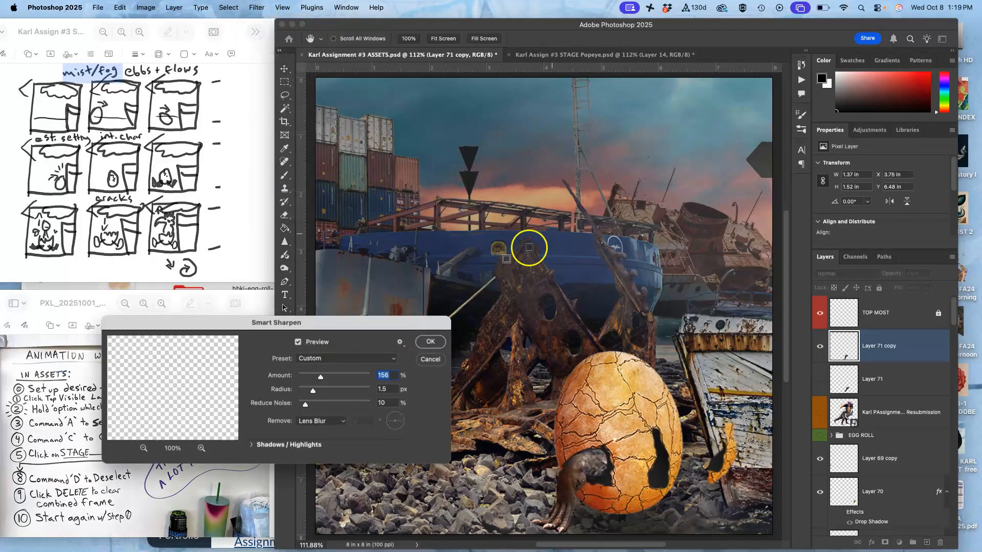
pyautogui.click(430, 342)
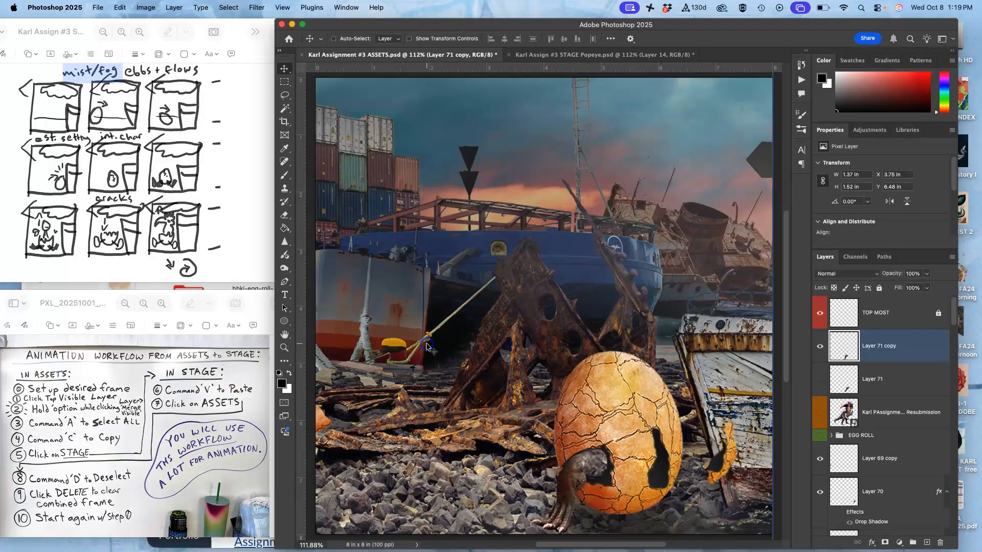
pyautogui.press('super+z')
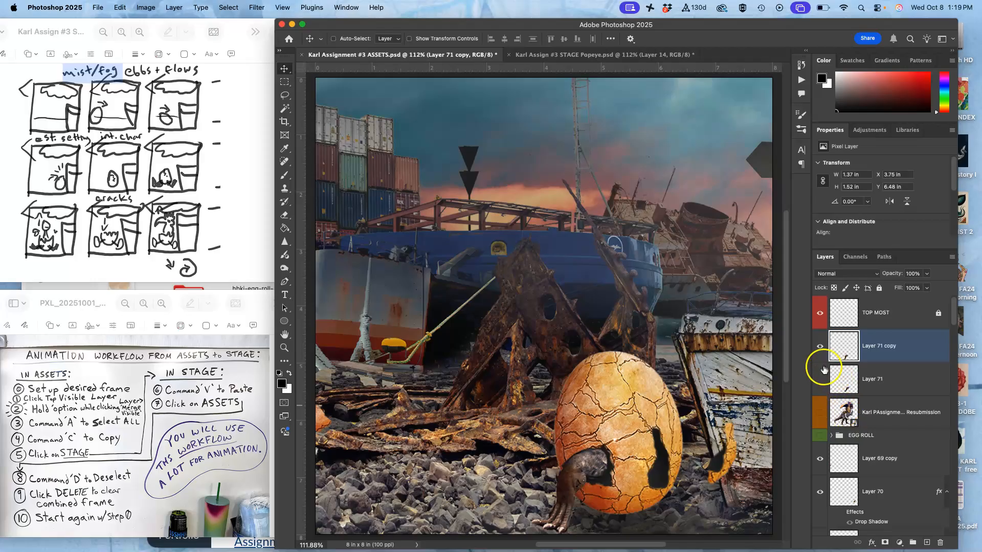
# Hide Layer 71 copy, show Layer 71 and apply the same Smart Sharpen filter to it
pyautogui.click(820, 348)
pyautogui.click(820, 381)
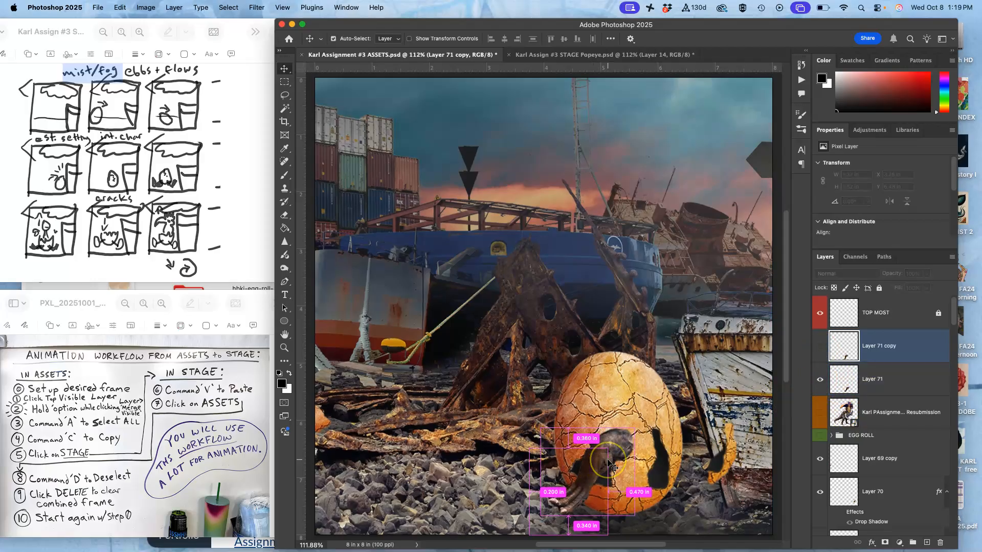
pyautogui.press('super+equal')
pyautogui.press('super+equal')
pyautogui.scroll(-8, 607, 461)
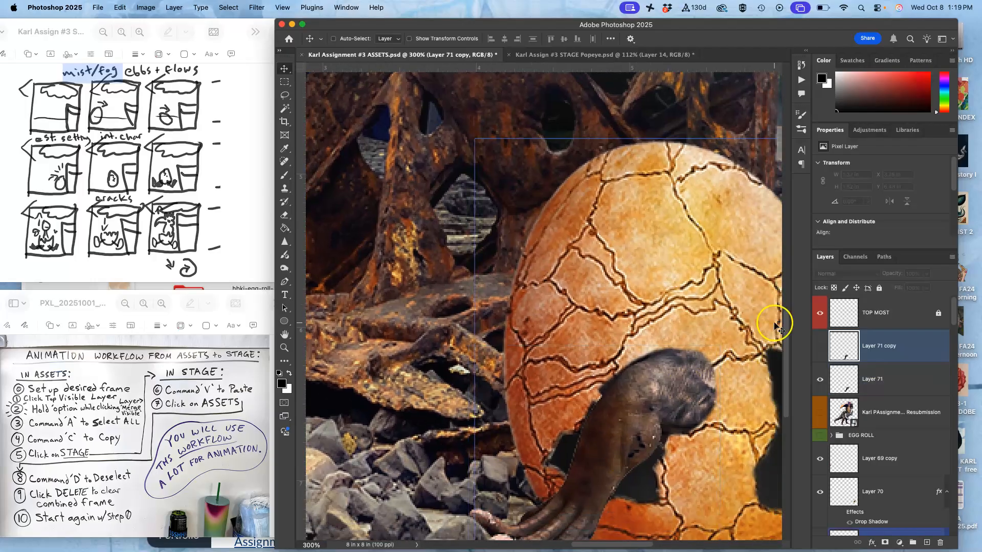
pyautogui.click(256, 6)
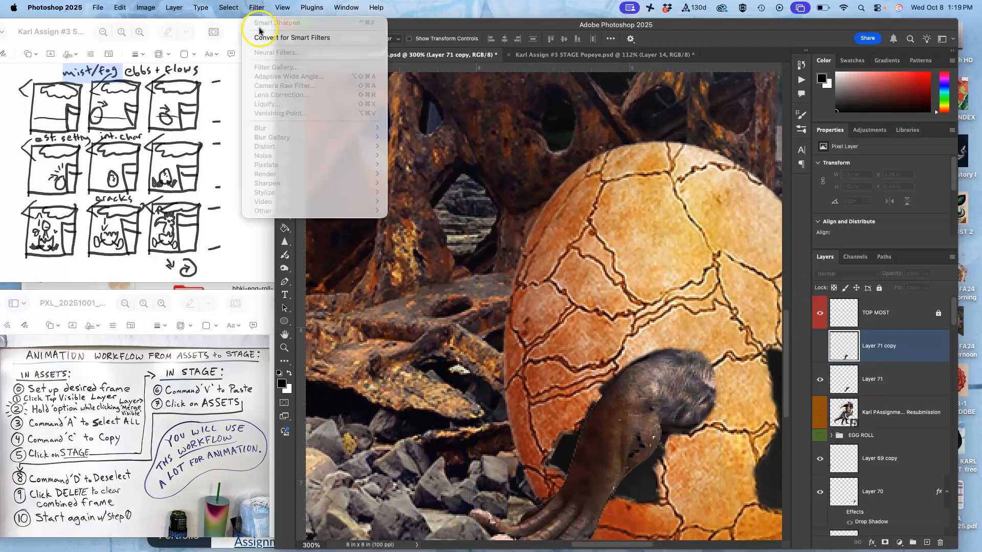
pyautogui.click(258, 9)
pyautogui.click(892, 379)
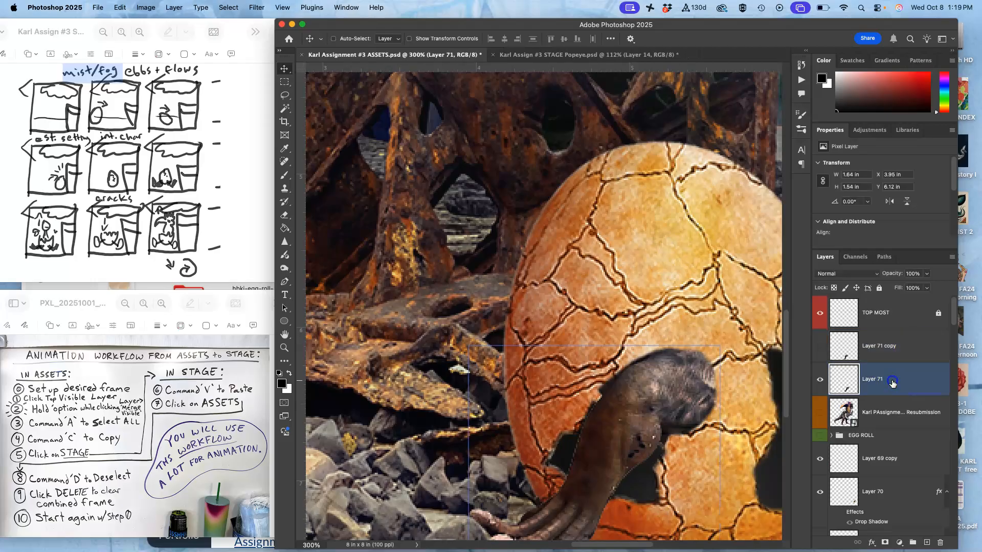
pyautogui.click(257, 7)
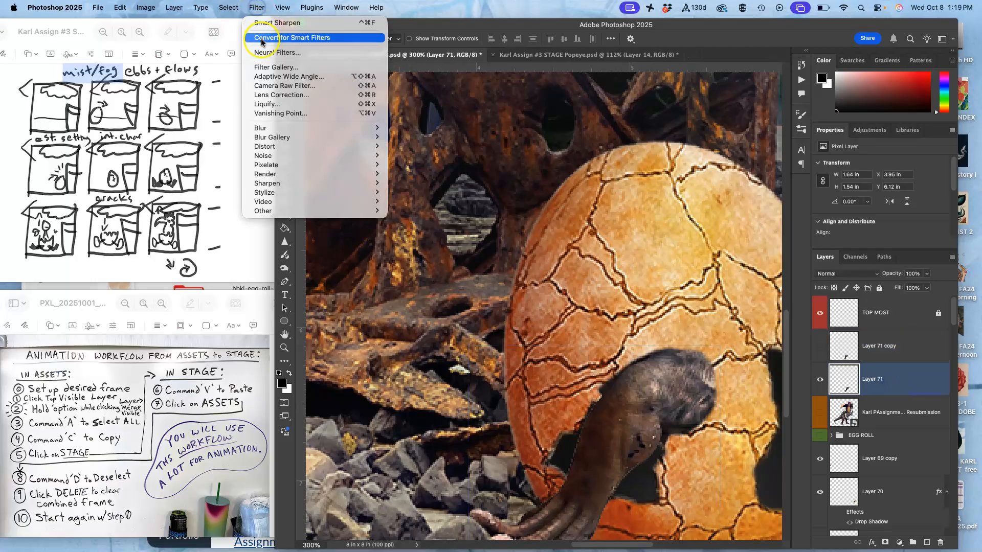
pyautogui.click(264, 23)
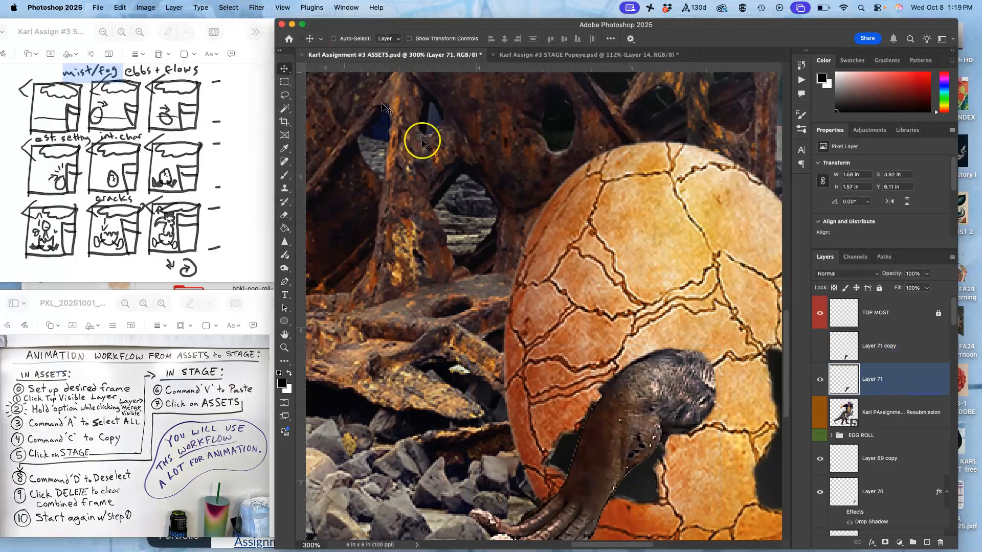
# Lower the opacity of Layer 71 to 43% so the egg's hole shows through the leg
pyautogui.scroll(-5, 464, 208)
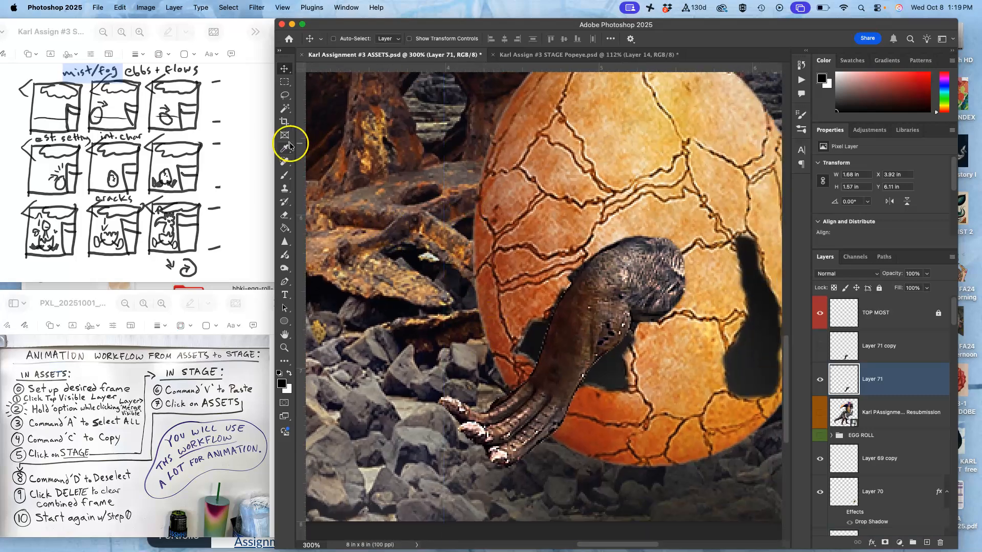
pyautogui.click(926, 276)
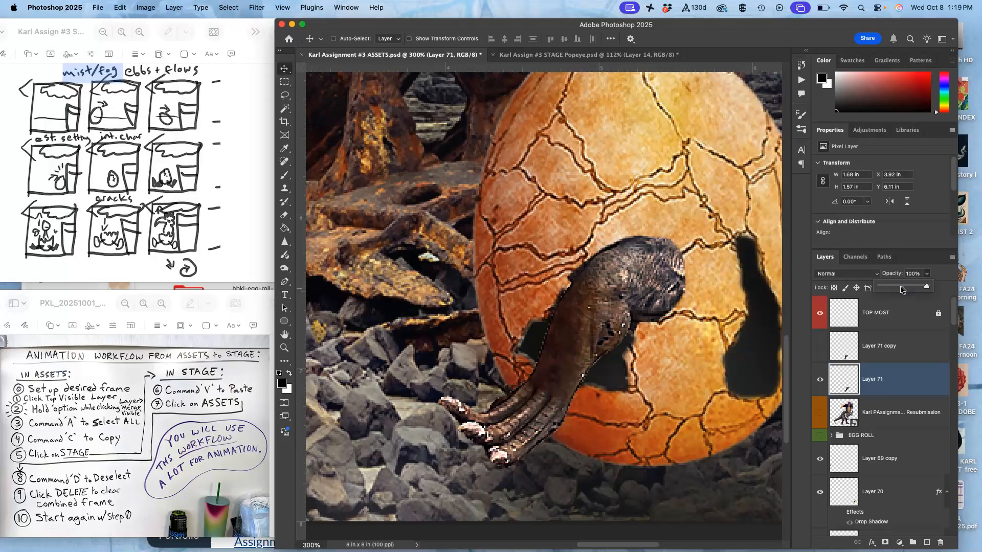
pyautogui.click(899, 285)
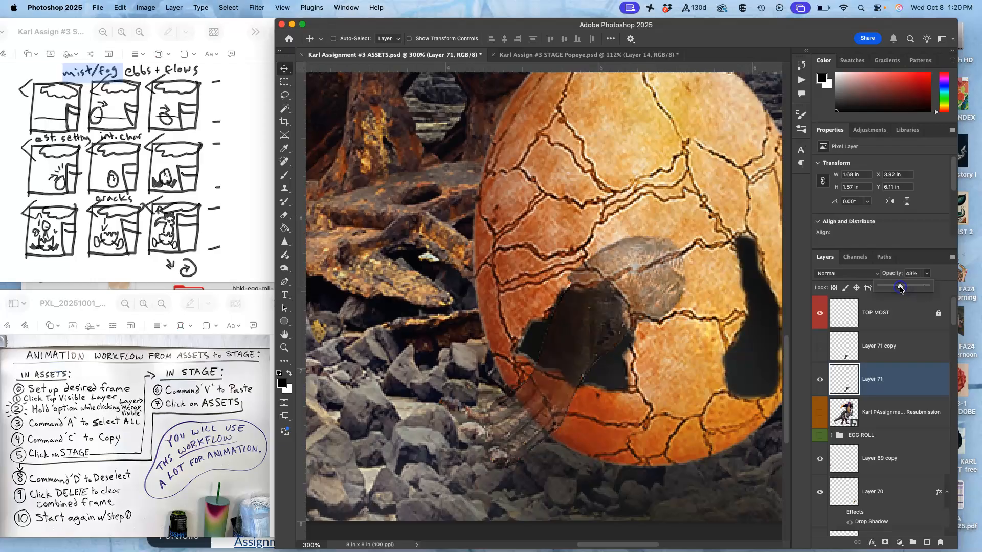
# Lasso the part of Layer 71's leg lying above the hole's edge on the shell, delete it and deselect
pyautogui.click(285, 95)
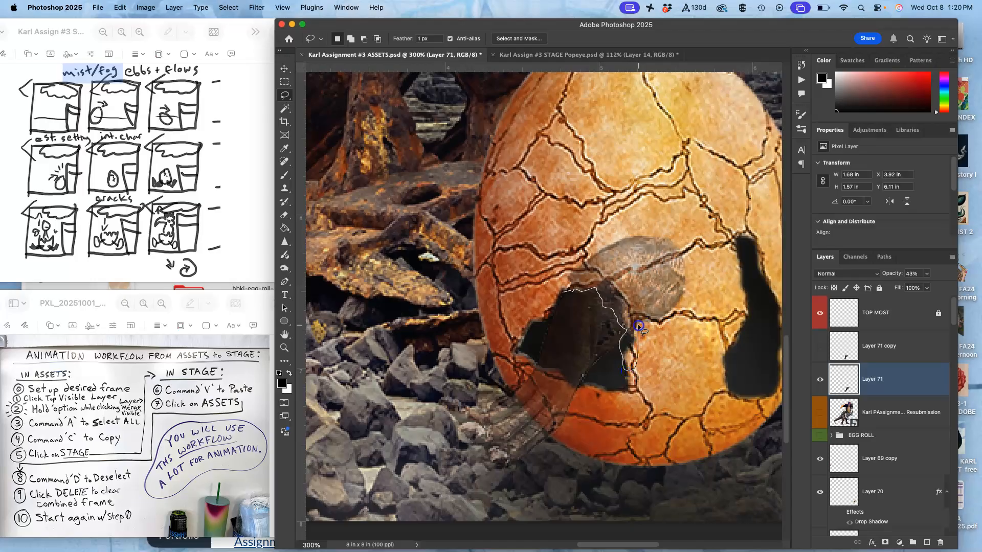
pyautogui.moveTo(724, 255)
pyautogui.mouseDown()
pyautogui.moveTo(622, 166)
pyautogui.moveTo(564, 221)
pyautogui.mouseUp()
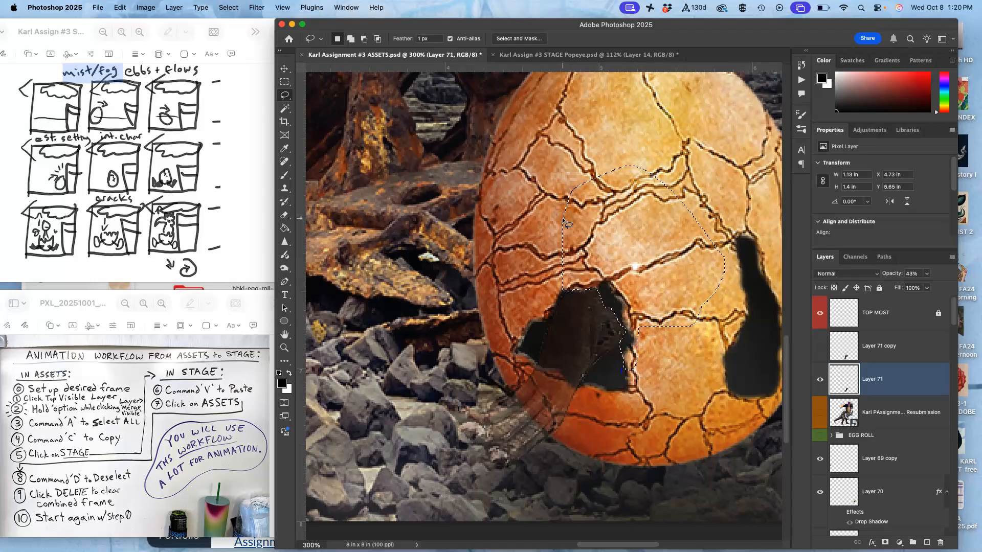
pyautogui.press('super+d')
pyautogui.moveTo(575, 261); pyautogui.dragTo(578, 255)
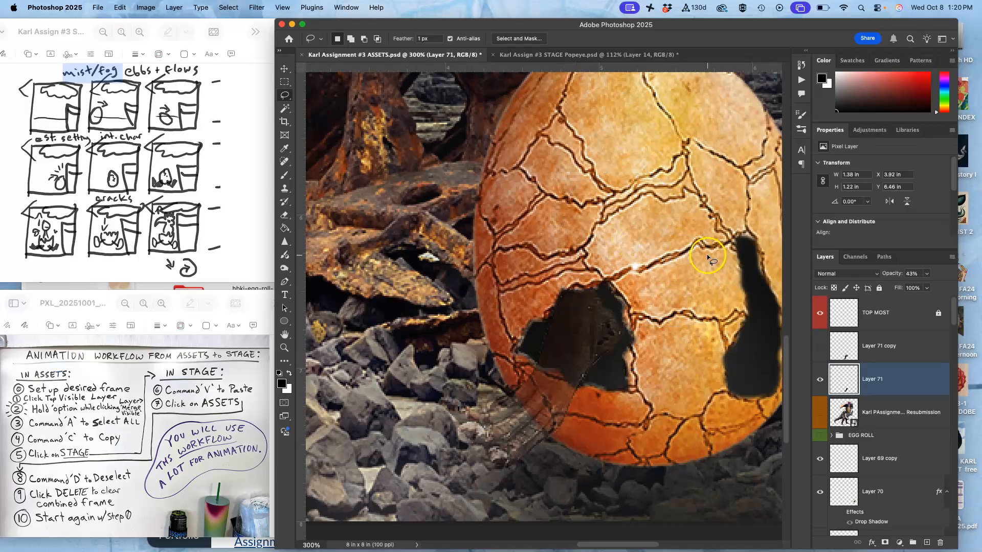
# Restore Layer 71 to 100% opacity and move its leg about 0.01 in right and 0.04 in down within the hole
pyautogui.click(927, 277)
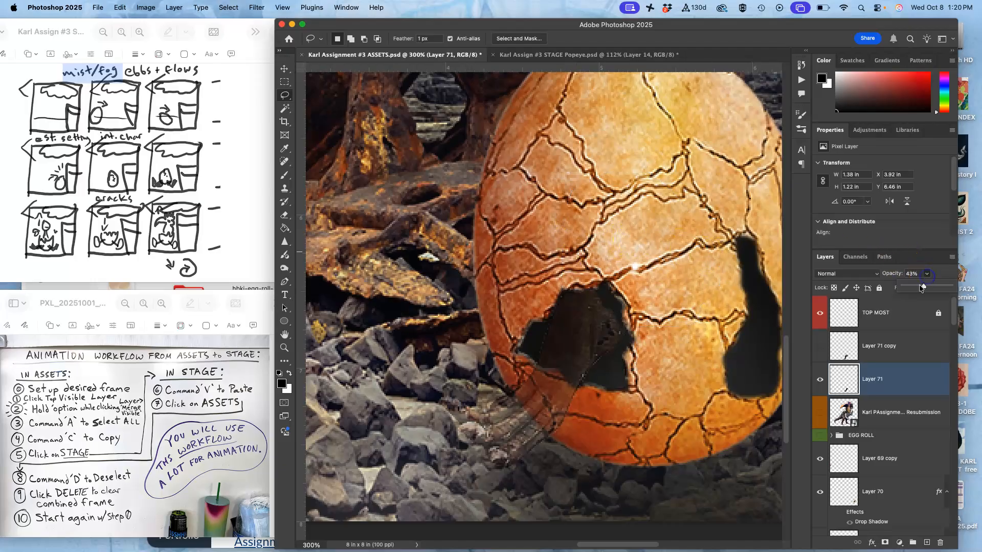
pyautogui.moveTo(923, 287); pyautogui.dragTo(979, 288)
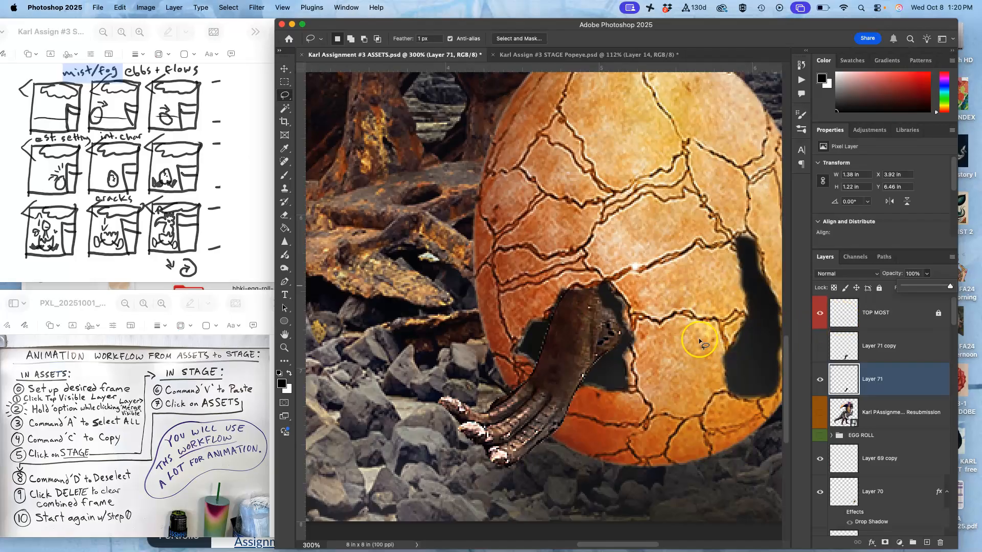
pyautogui.click(284, 69)
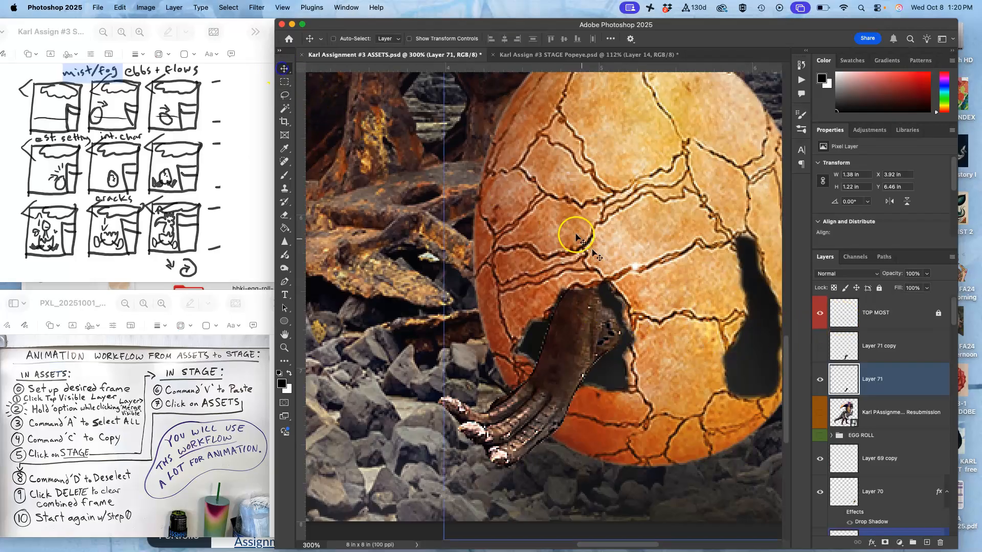
pyautogui.moveTo(584, 321); pyautogui.dragTo(584, 328)
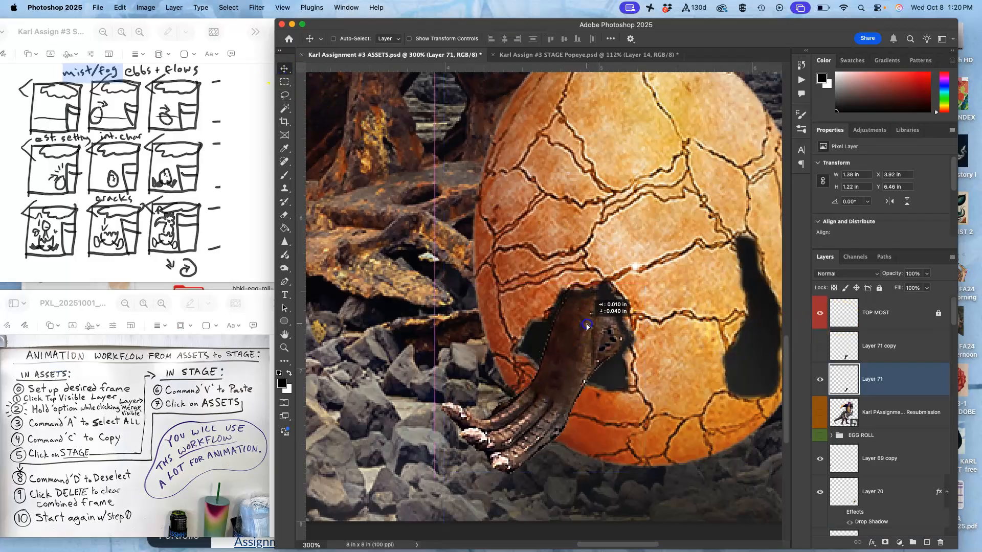
# Show the full creature layer, give Layer 71 a yellow colour label and hide Layer 71
pyautogui.press('super+minus')
pyautogui.press('super+minus')
pyautogui.press('super+minus')
pyautogui.press('super+minus')
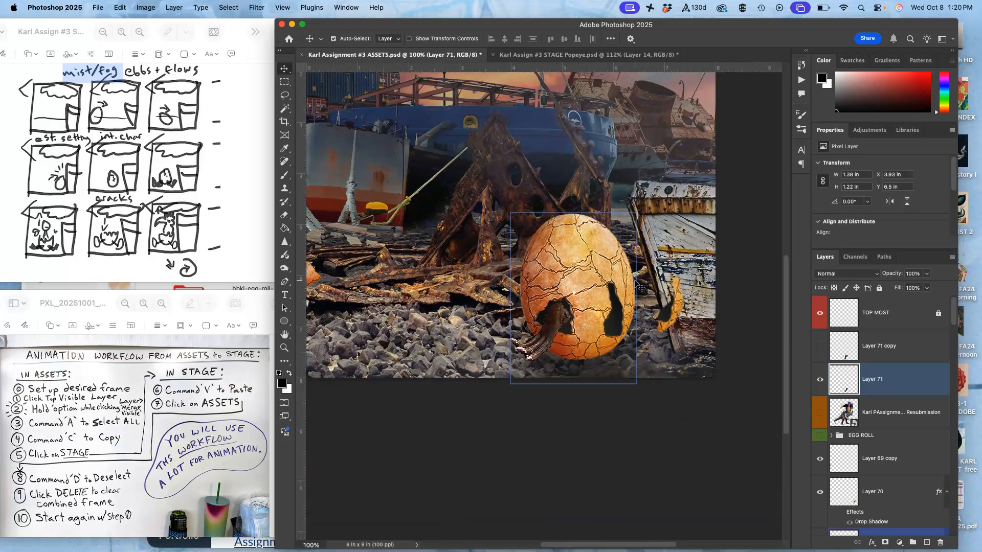
pyautogui.scroll(-2, 621, 352)
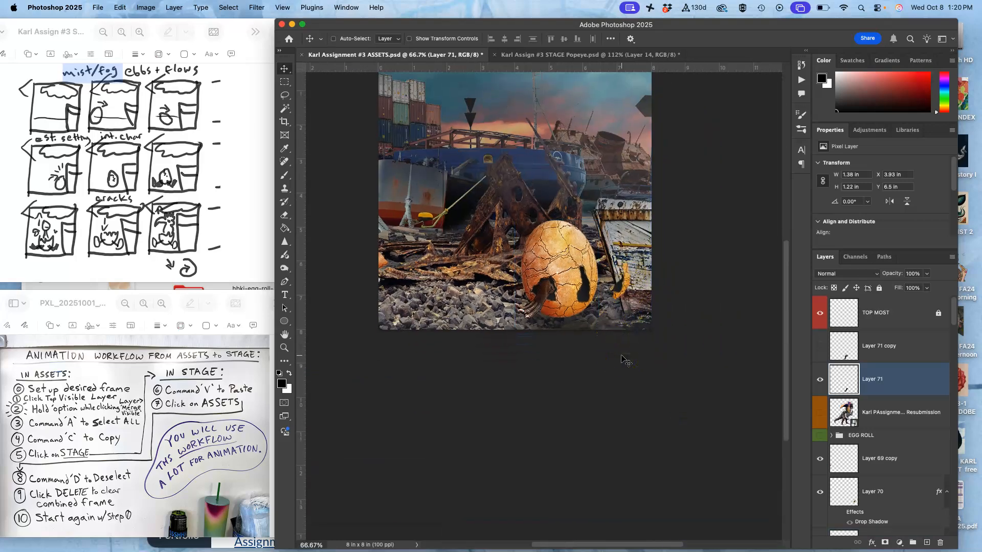
pyautogui.click(820, 412)
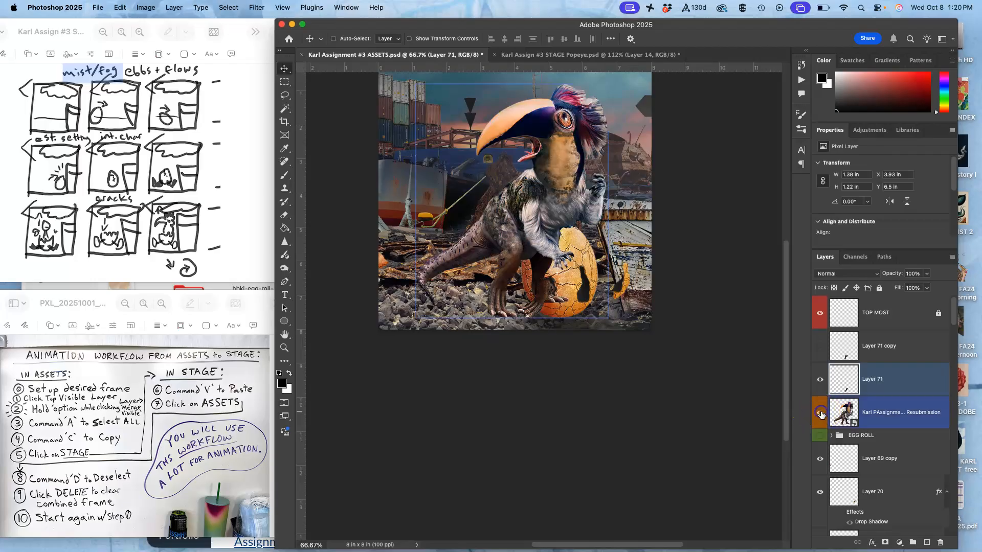
pyautogui.rightClick(820, 370)
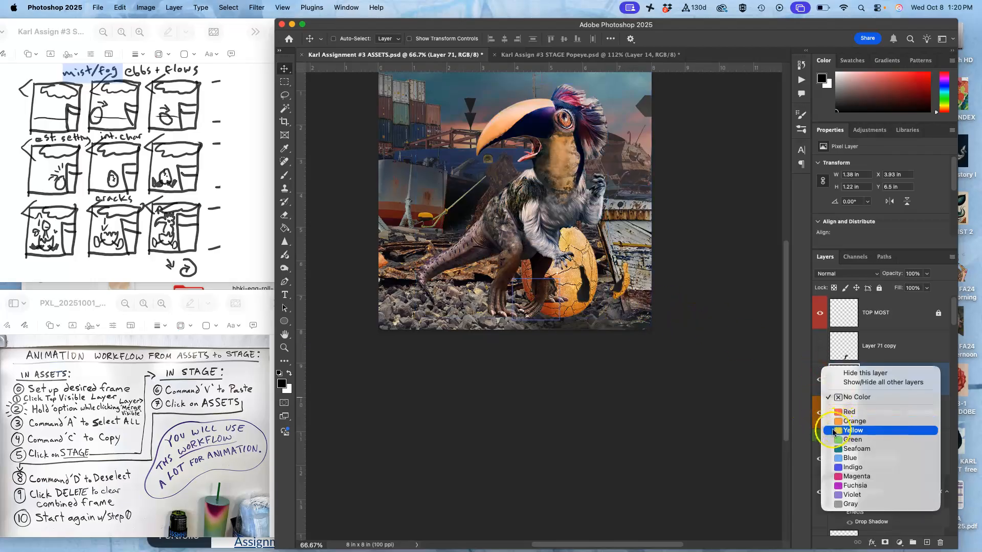
pyautogui.click(852, 430)
pyautogui.click(818, 379)
# Lasso the creature's leg in front of the egg, copy it to a new layer and hide the full creature layer
pyautogui.keyDown('shift'); pyautogui.click(837, 411); pyautogui.keyUp('shift')
pyautogui.press('super+plus')
pyautogui.press('super+plus')
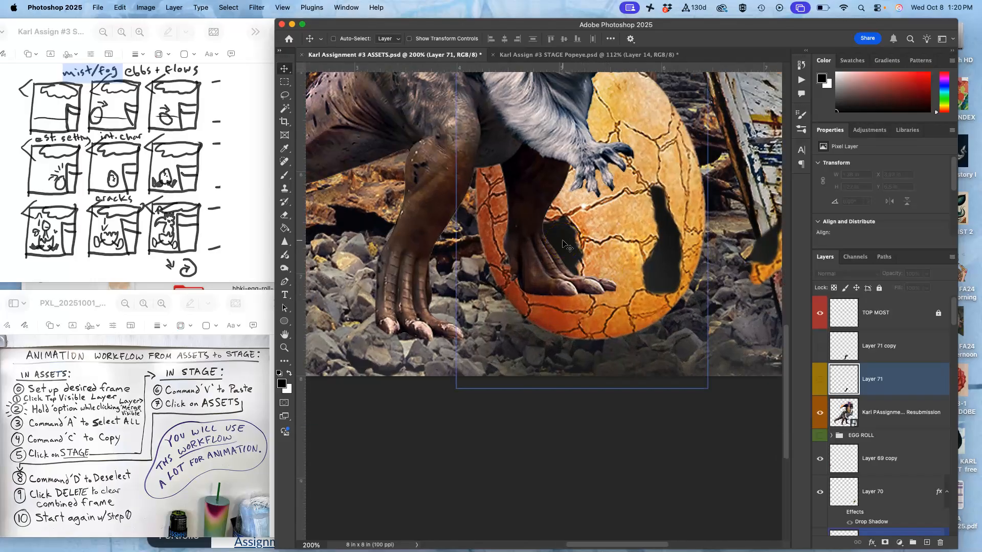
pyautogui.click(284, 95)
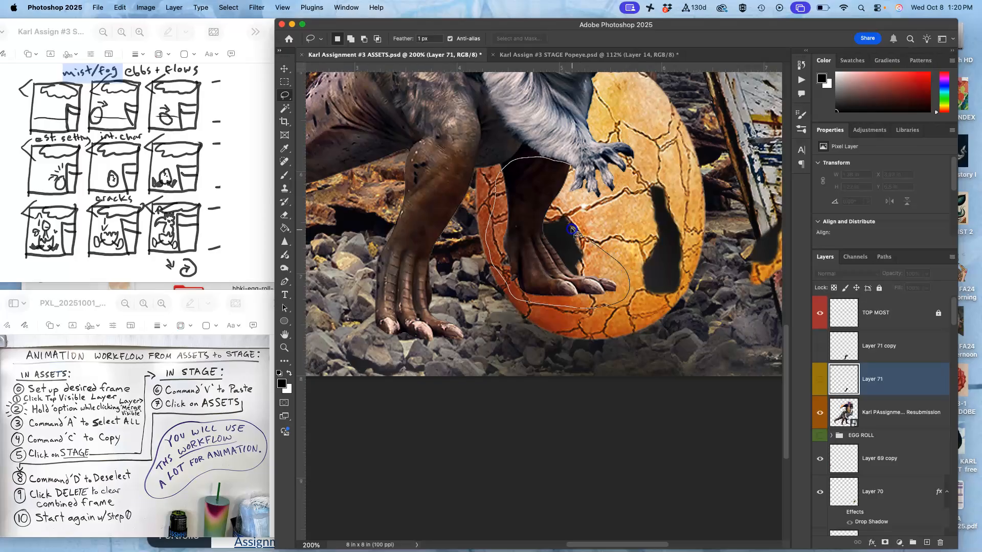
pyautogui.moveTo(569, 178); pyautogui.dragTo(569, 180)
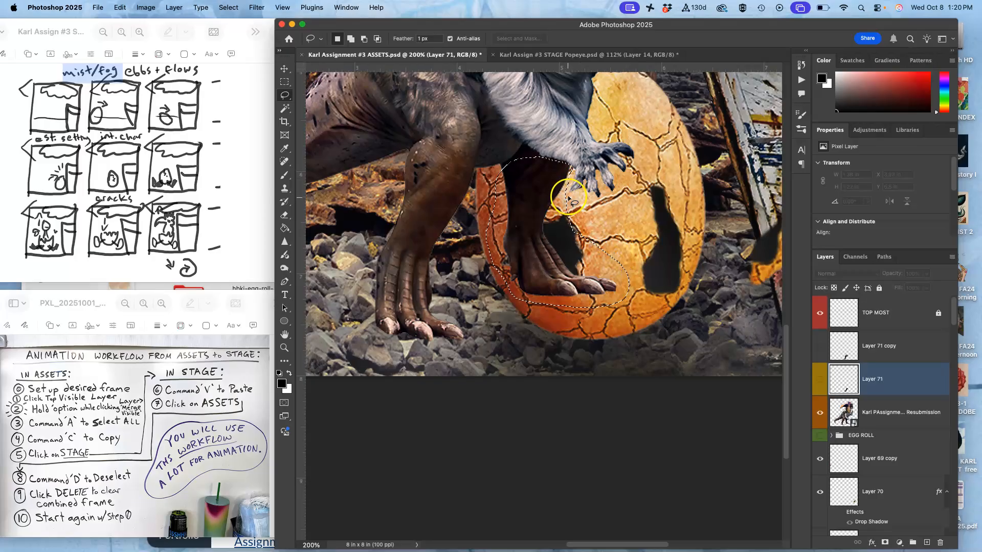
pyautogui.click(853, 403)
pyautogui.press('super+j')
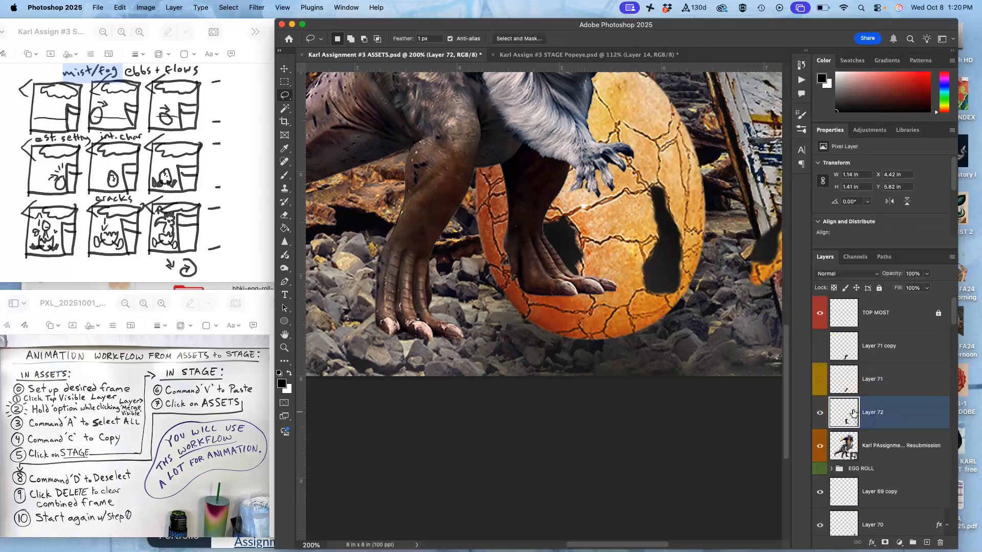
pyautogui.click(818, 446)
# Scale the copied leg to about 66.55%, place it over the egg's narrow hole and rotate it so the foot sticks outward
pyautogui.press('super+t')
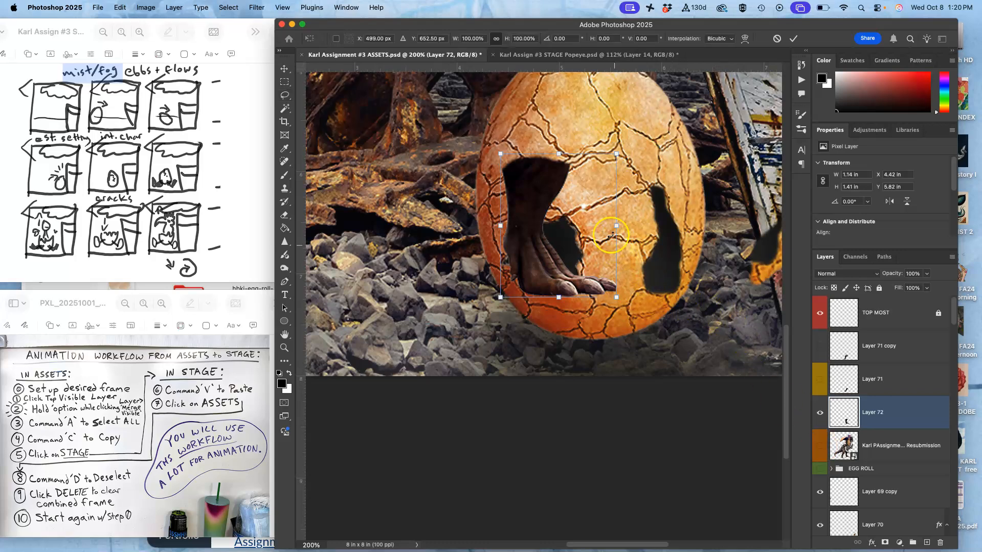
pyautogui.moveTo(617, 154); pyautogui.dragTo(577, 201)
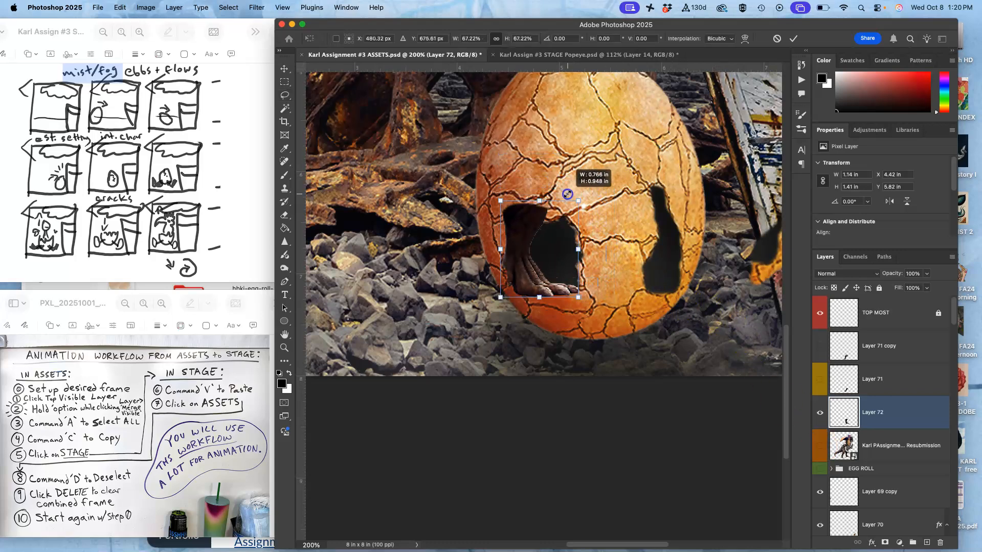
pyautogui.moveTo(547, 252); pyautogui.dragTo(568, 252)
pyautogui.moveTo(662, 279); pyautogui.dragTo(663, 280)
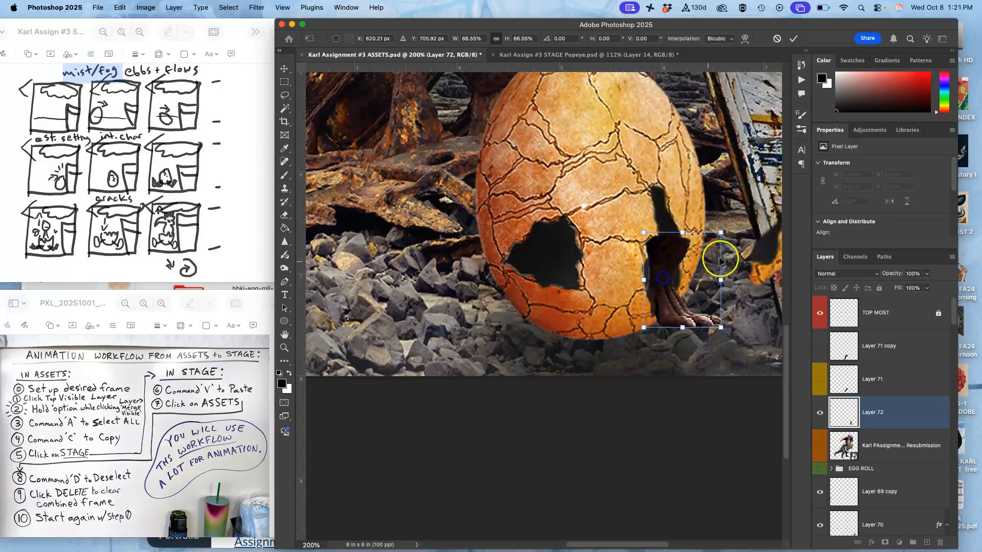
pyautogui.moveTo(736, 228); pyautogui.dragTo(700, 197)
pyautogui.moveTo(668, 301); pyautogui.dragTo(657, 277)
pyautogui.press('Return')
# Duplicate Layer 72 and move the copied leg about 0.17 in right and 0.29 in down
pyautogui.press('l')
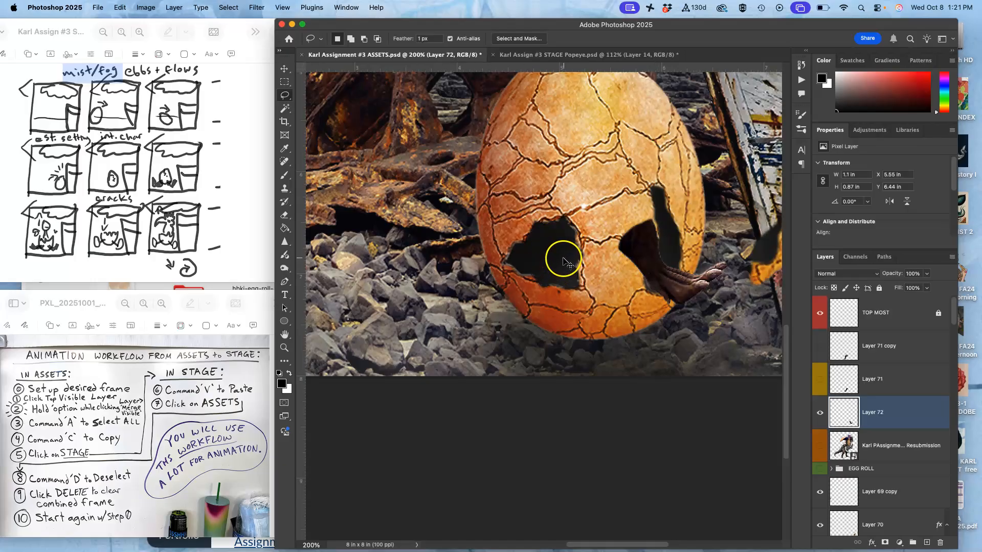
pyautogui.press('super+j')
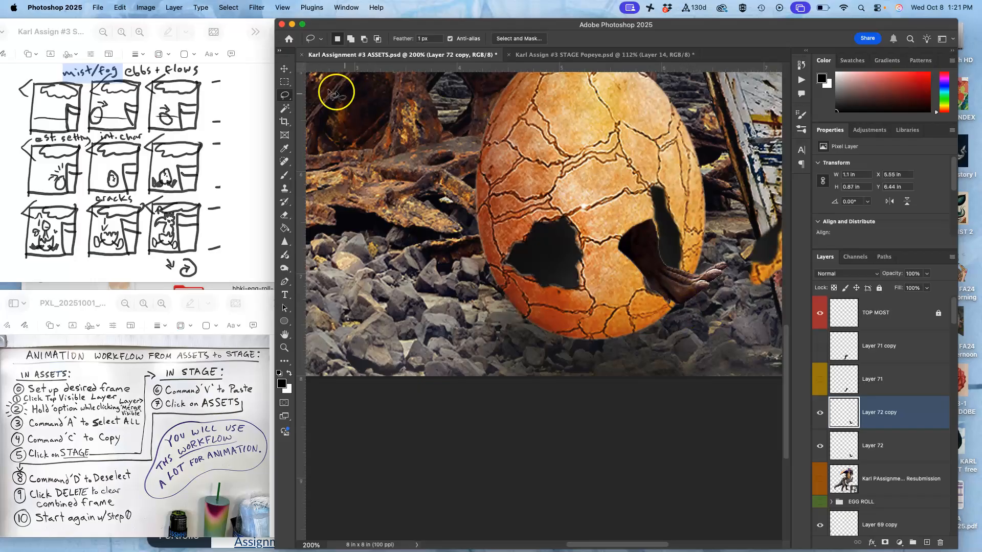
pyautogui.click(284, 68)
pyautogui.moveTo(685, 286); pyautogui.dragTo(716, 314)
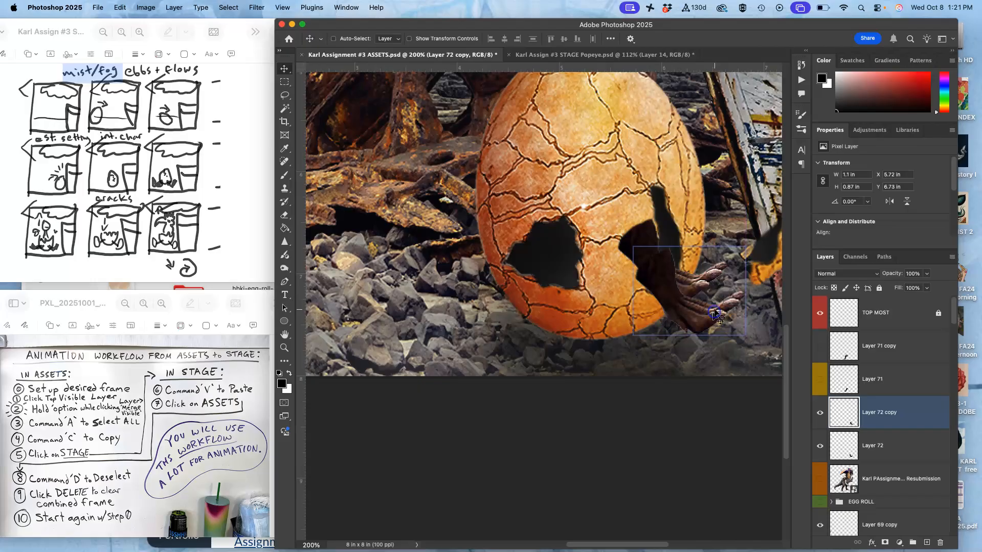
# Puppet Warp the Layer 72 copy leg with thigh, ankle and toe pins, pulling the toes down toward the rocks
pyautogui.click(119, 7)
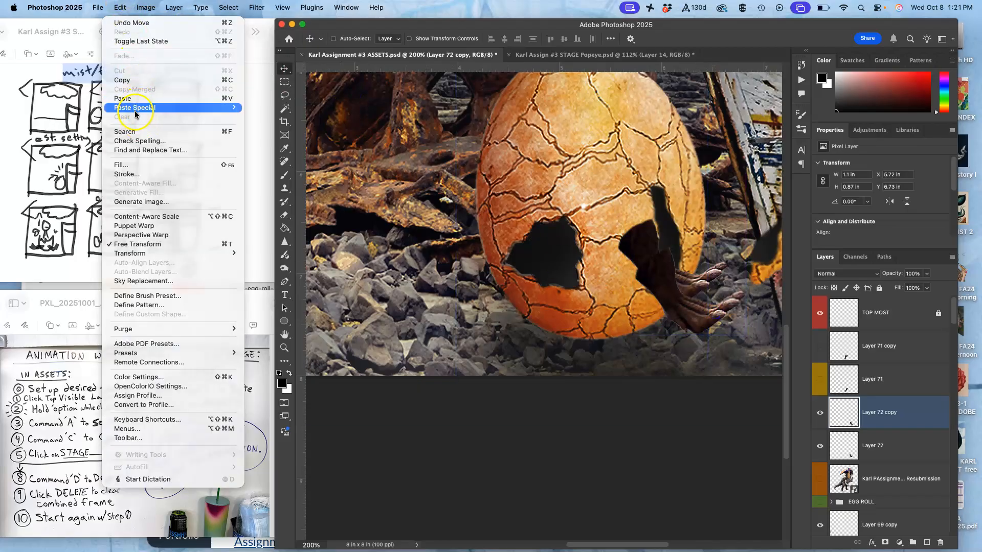
pyautogui.click(133, 226)
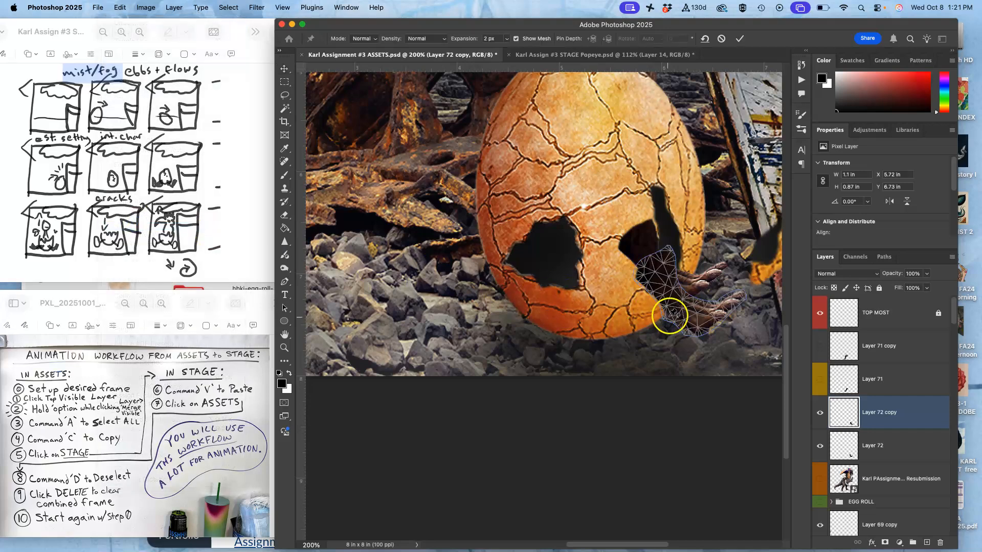
pyautogui.click(665, 266)
pyautogui.click(692, 307)
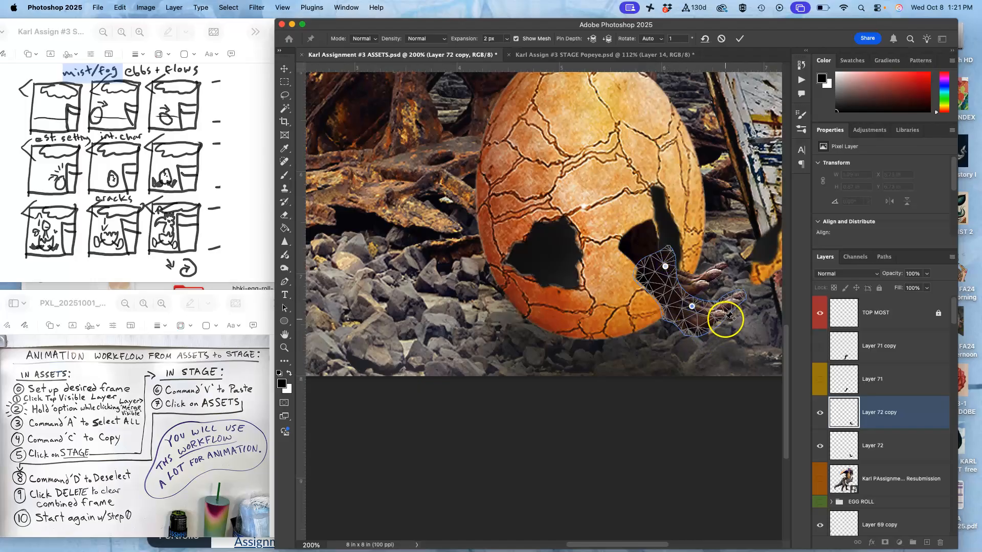
pyautogui.click(735, 300)
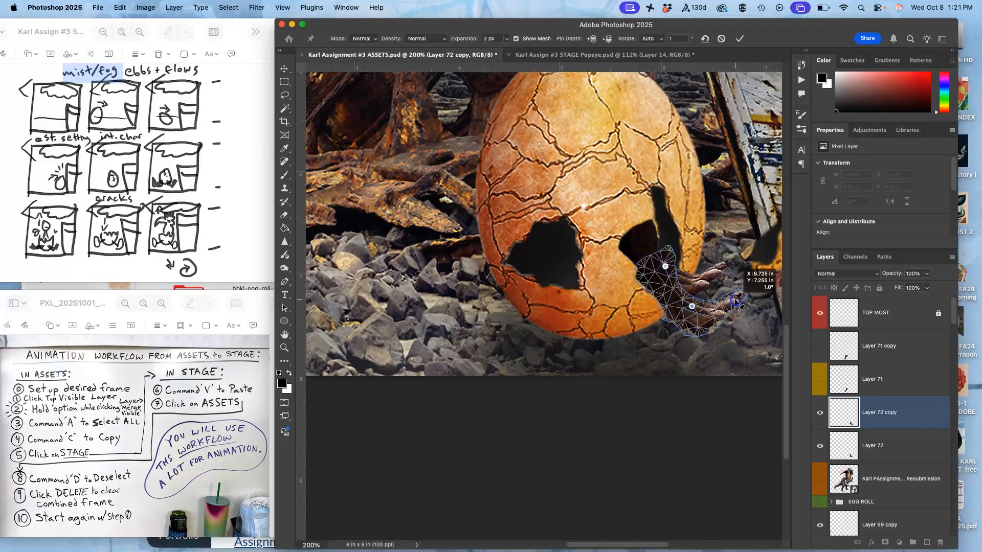
pyautogui.moveTo(736, 302); pyautogui.dragTo(738, 333)
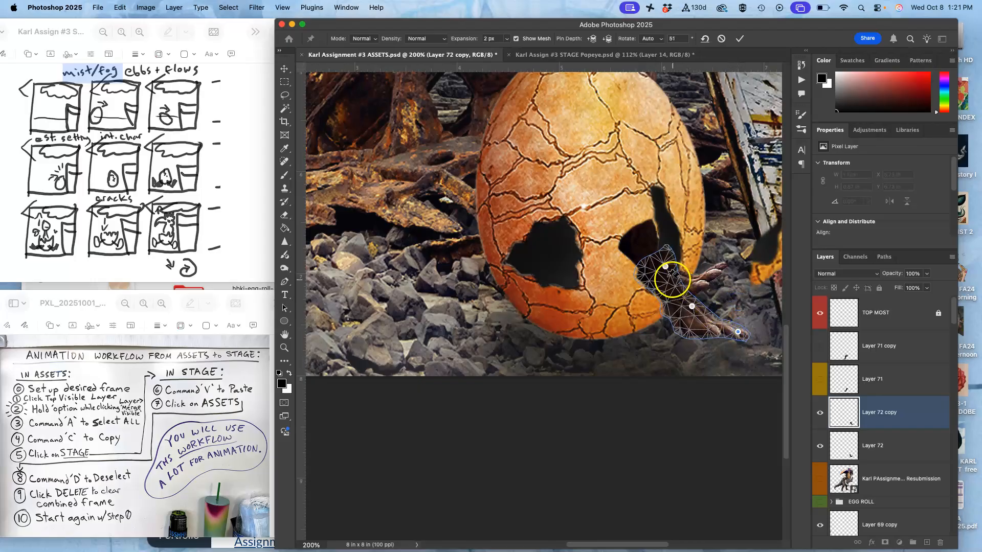
pyautogui.click(285, 68)
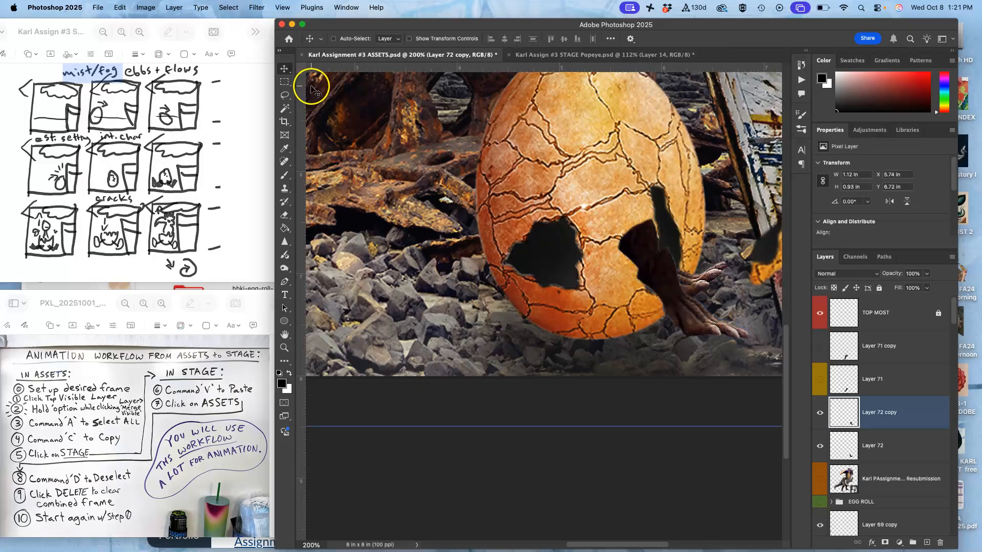
# With Layer 72 copy hidden, nudge Layer 72's leg slightly up and delete the lassoed thigh part overlapping the shell
pyautogui.click(820, 412)
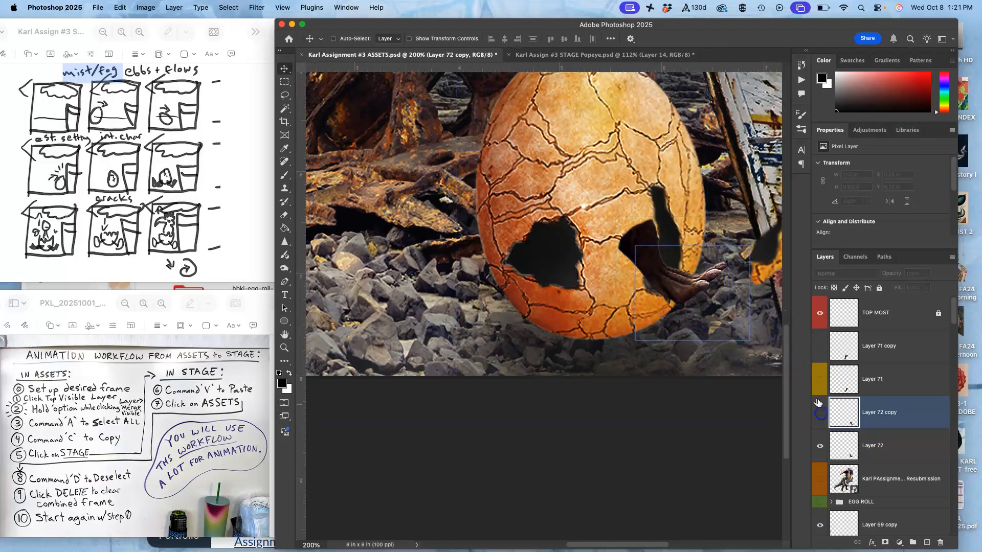
pyautogui.click(850, 440)
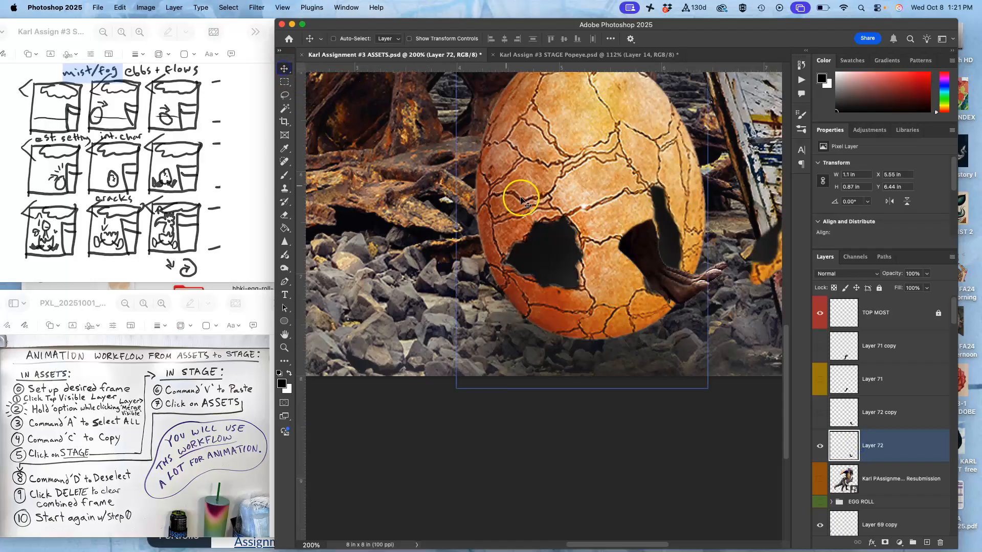
pyautogui.moveTo(650, 269)
pyautogui.mouseDown()
pyautogui.moveTo(667, 248)
pyautogui.moveTo(659, 265)
pyautogui.moveTo(630, 266)
pyautogui.moveTo(659, 234)
pyautogui.moveTo(642, 193)
pyautogui.mouseUp()
pyautogui.click(285, 95)
pyautogui.press('Delete')
pyautogui.press('super+d')
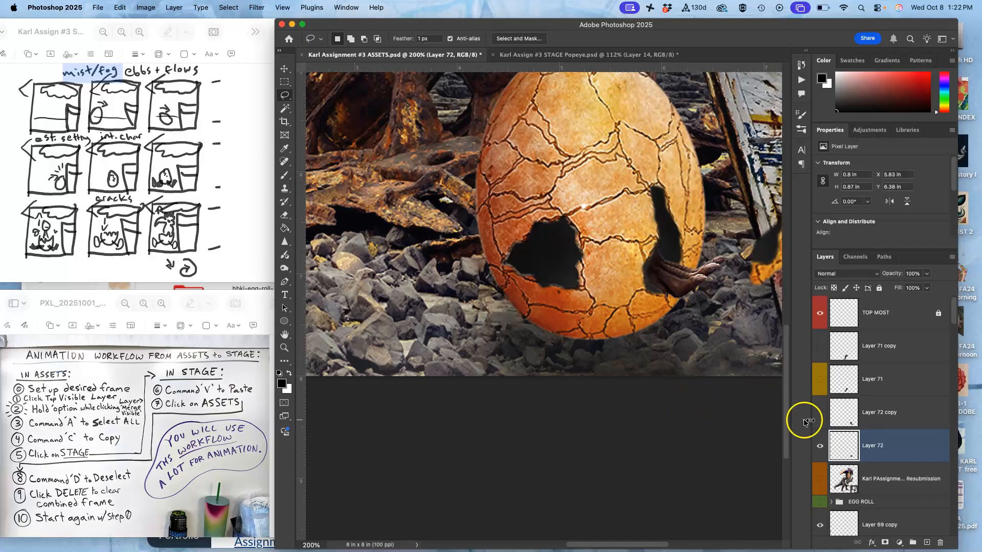
# Show Layer 72 copy, lasso the part of its leg overlapping the shell beside the narrow hole and delete it
pyautogui.click(820, 413)
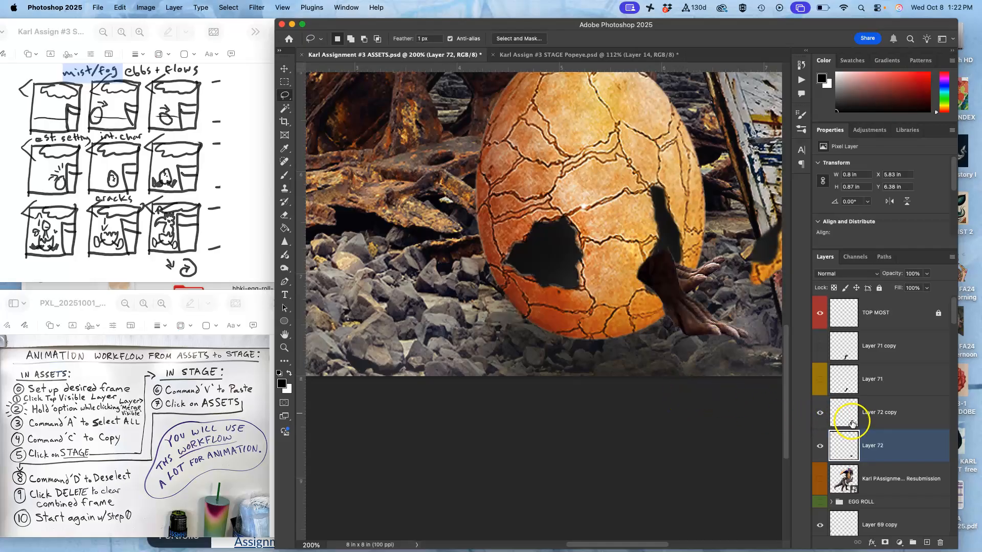
pyautogui.click(851, 424)
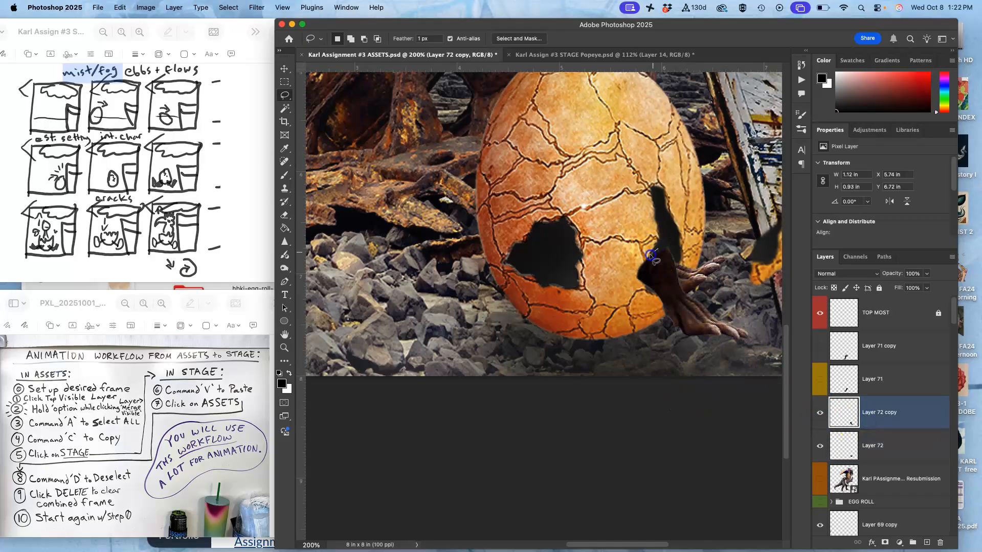
pyautogui.moveTo(639, 303); pyautogui.dragTo(640, 304)
pyautogui.press('Delete')
pyautogui.press('super+d')
# Hide Layer 72 copy and assign the yellow colour label to Layer 72
pyautogui.click(821, 412)
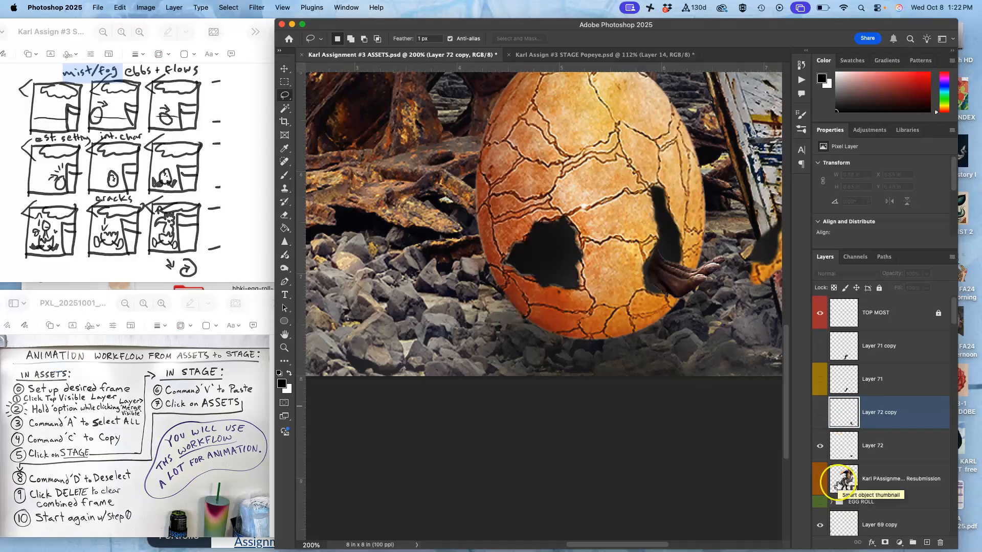
pyautogui.rightClick(824, 435)
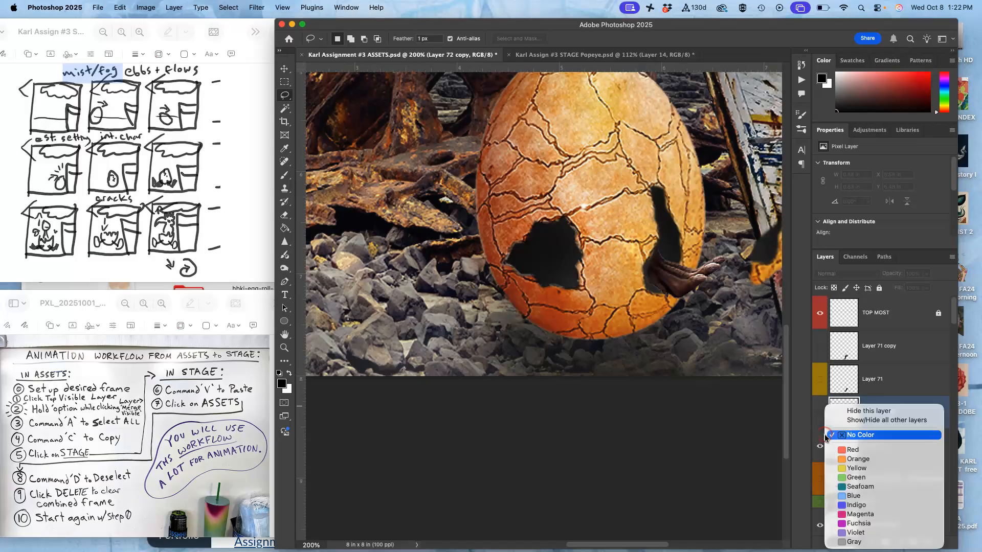
pyautogui.click(834, 470)
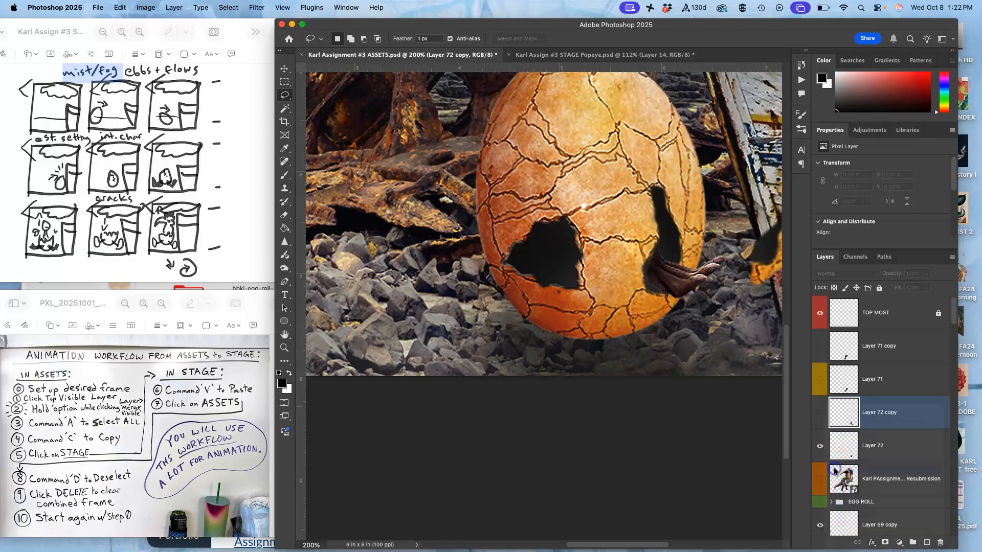
# Show Layer 71 and compare the full ASSETS frame with the latest frame in the STAGE document
pyautogui.click(820, 379)
pyautogui.press('super+minus')
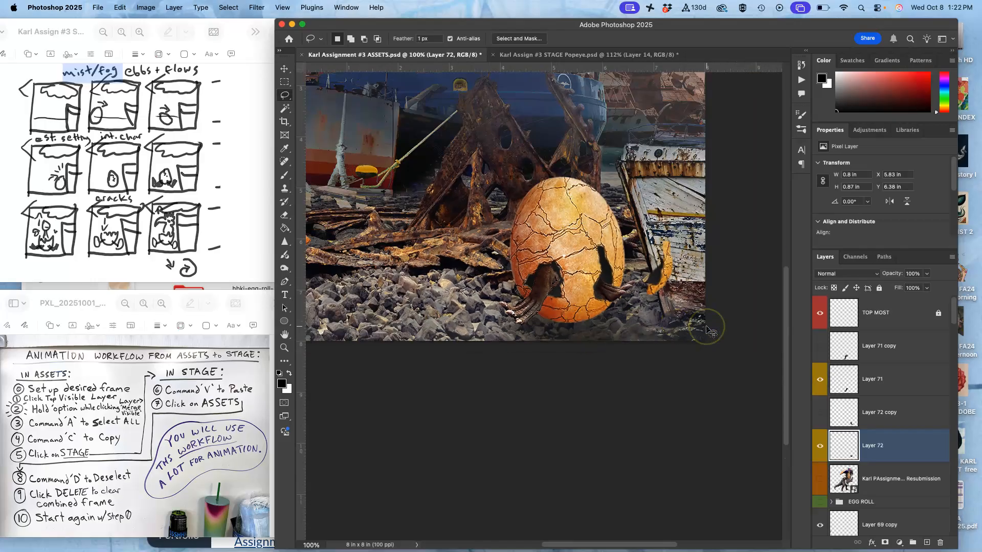
pyautogui.press('super+minus')
pyautogui.scroll(3, 710, 332)
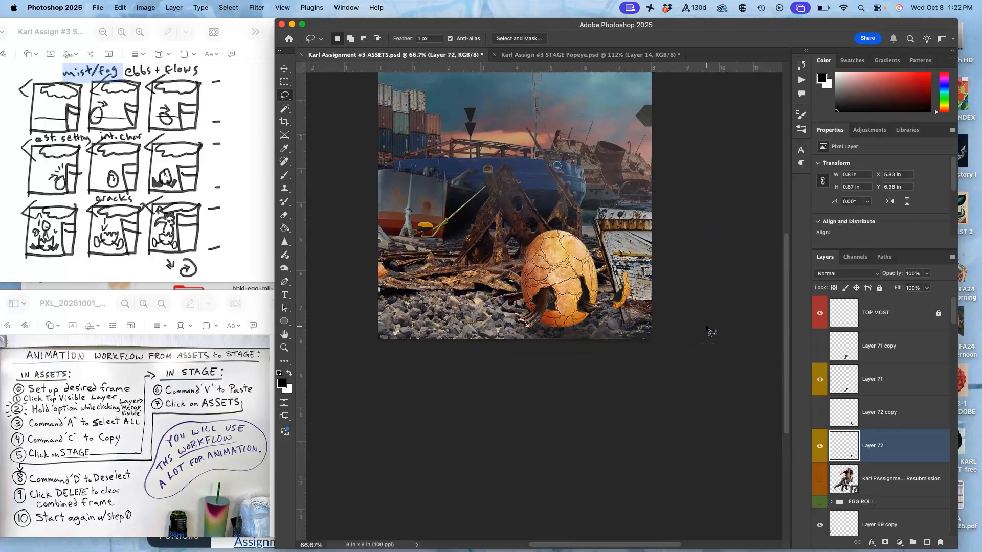
pyautogui.press('super+0')
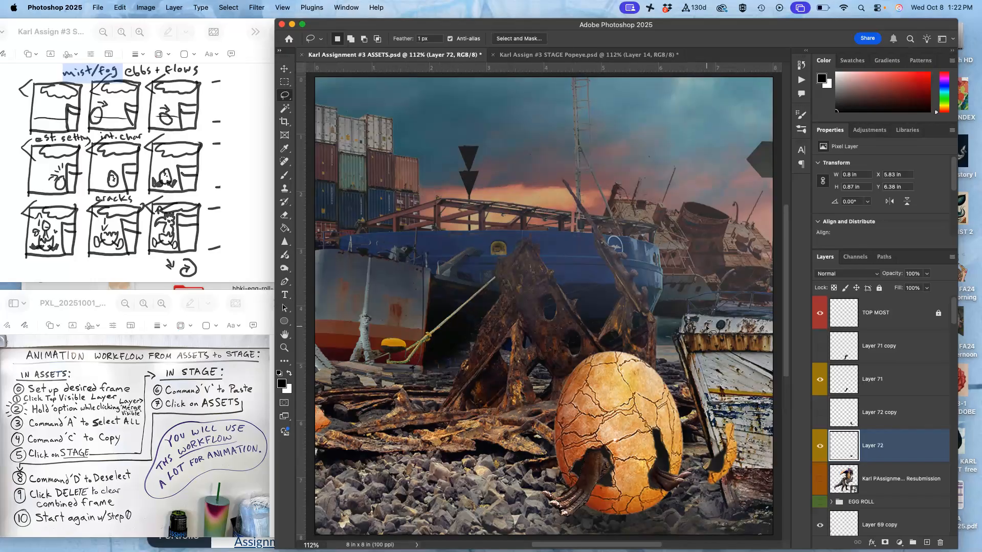
pyautogui.click(597, 56)
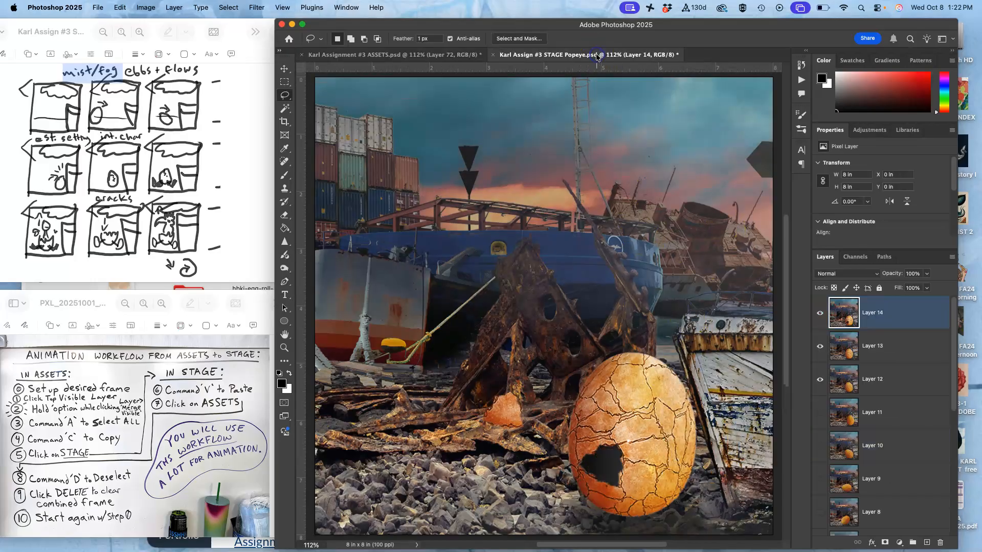
pyautogui.click(469, 57)
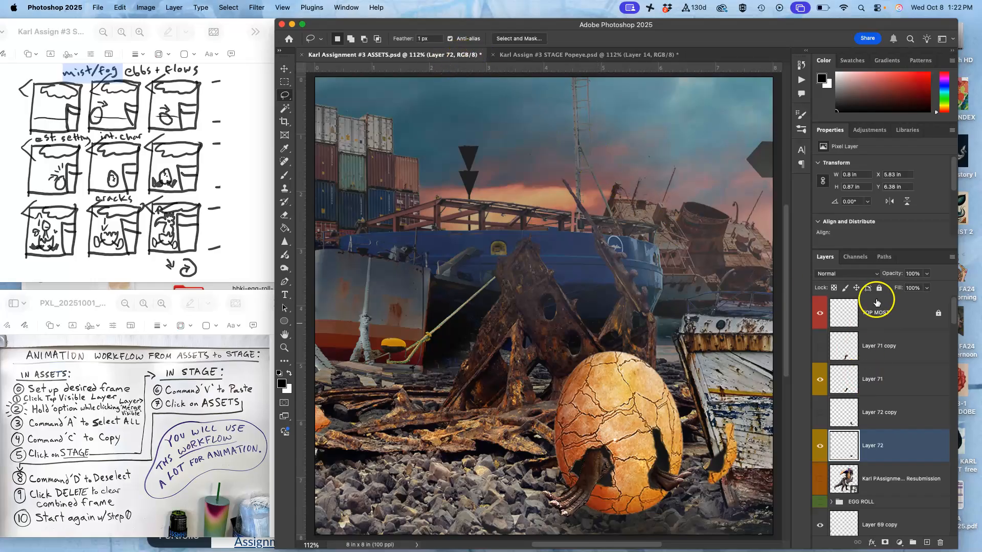
# Merge all visible layers into a new layer above TOP MOST, keeping the originals, and copy the entire frame
pyautogui.click(874, 315)
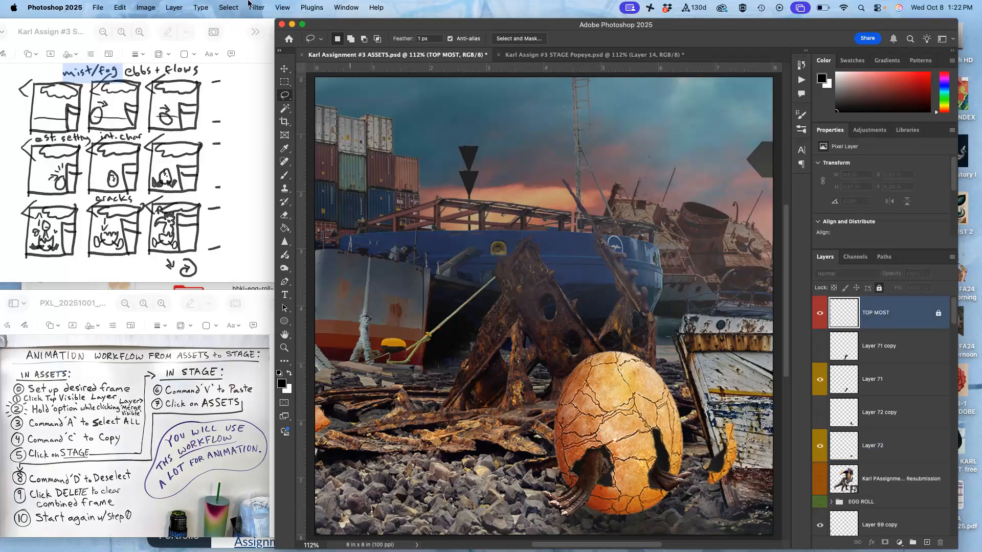
pyautogui.click(174, 8)
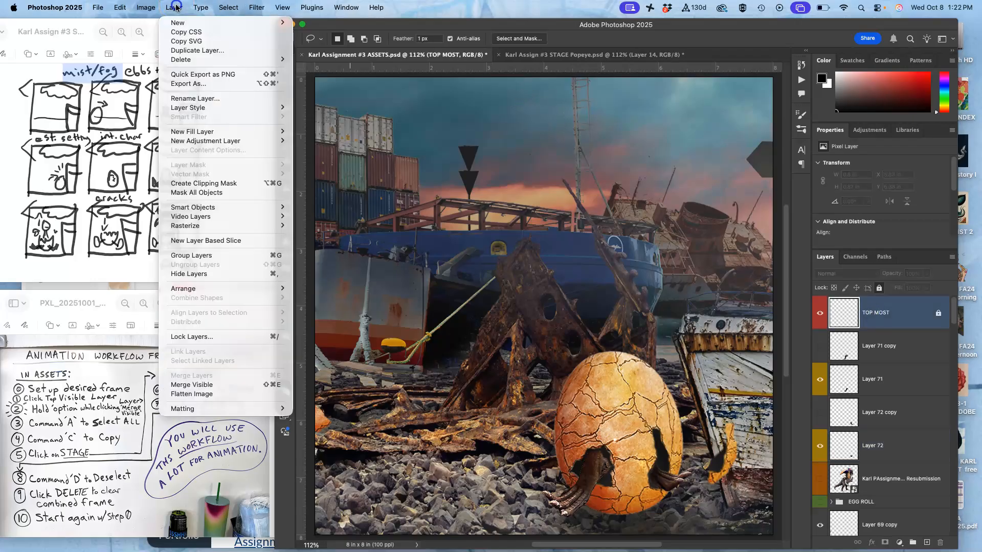
pyautogui.keyDown('alt'); pyautogui.click(199, 384); pyautogui.keyUp('alt')
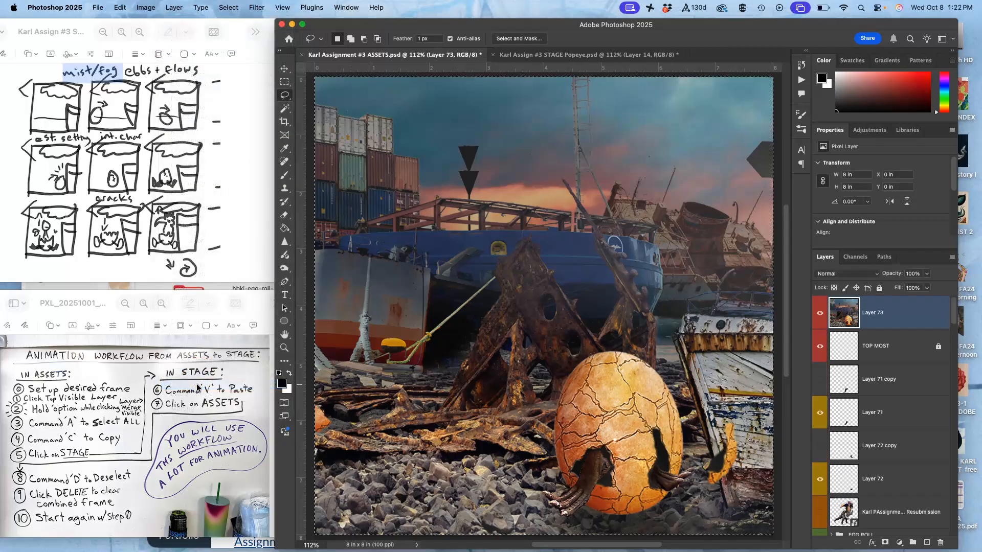
# Paste the merged frame into the STAGE document and toggle its visibility to compare it with the previous frame
pyautogui.click(545, 54)
pyautogui.press('super+v')
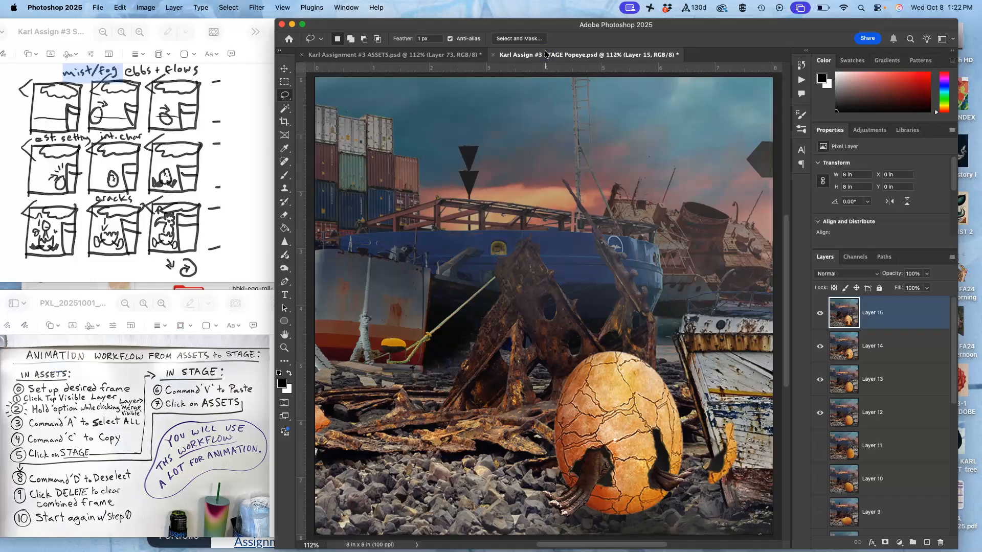
pyautogui.click(819, 314)
pyautogui.click(820, 314)
pyautogui.click(819, 314)
pyautogui.click(819, 314)
# In the ASSETS document, clear the selection and delete the merged Layer 73
pyautogui.click(410, 55)
pyautogui.press('super+a')
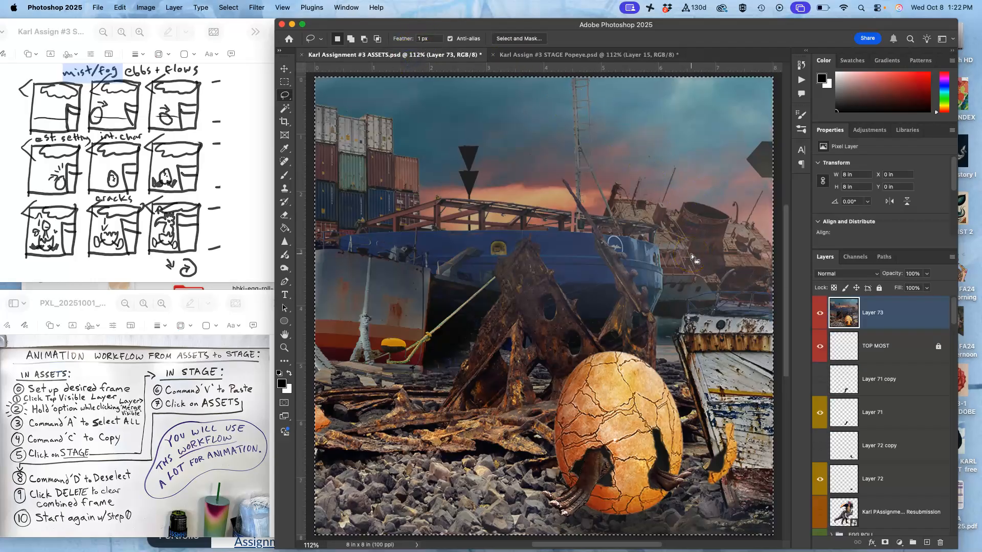
pyautogui.press('super+d')
pyautogui.press('Delete')
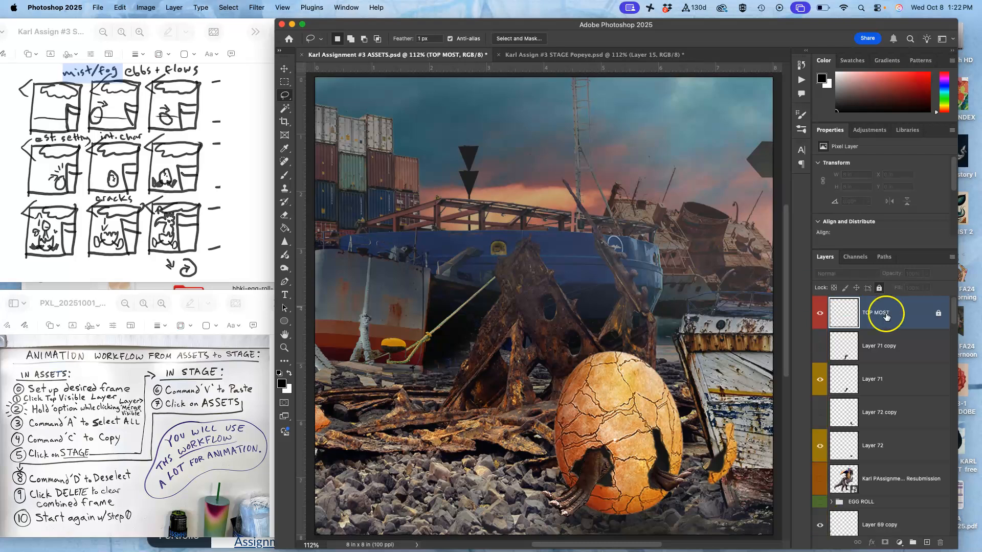
# Duplicate the cloud-mood-143357 copy 15 layer in the Atmosphere group and hide the original
pyautogui.scroll(-2, 892, 432)
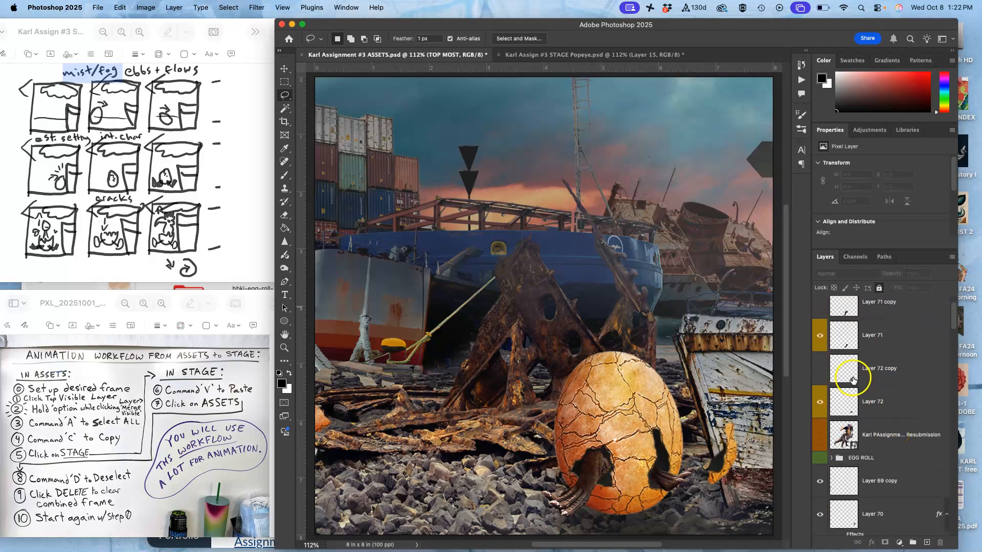
pyautogui.scroll(-10, 852, 377)
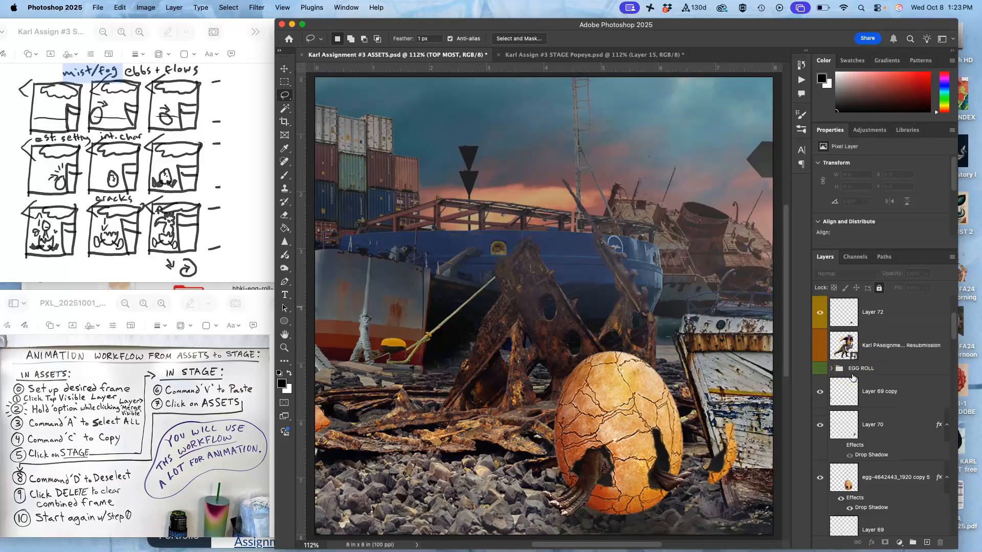
pyautogui.scroll(10, 859, 377)
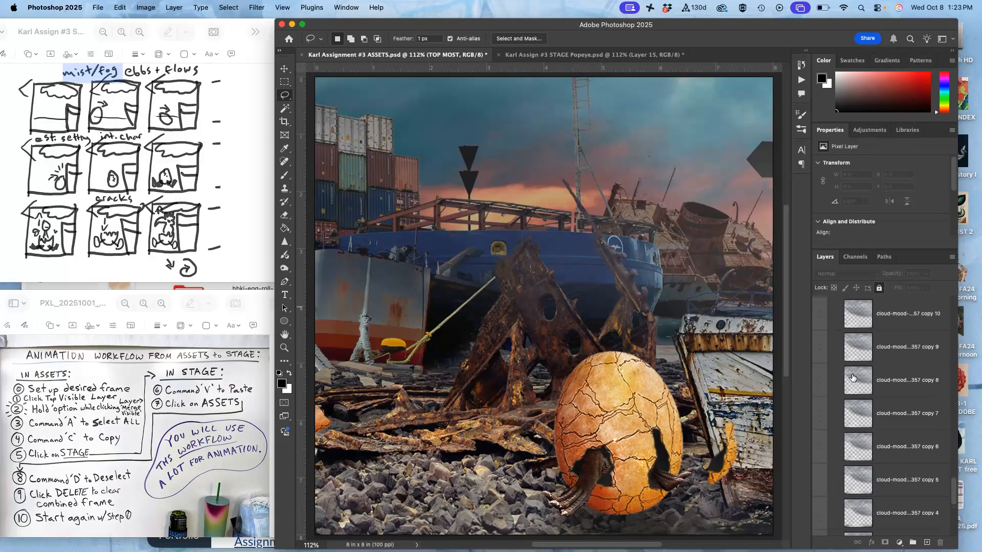
pyautogui.click(875, 375)
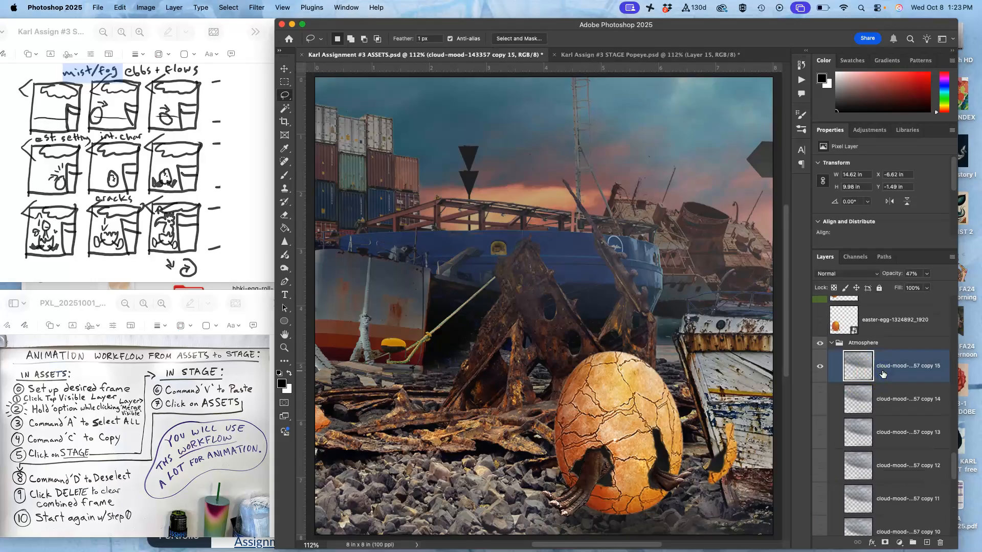
pyautogui.press('super+j')
pyautogui.click(819, 399)
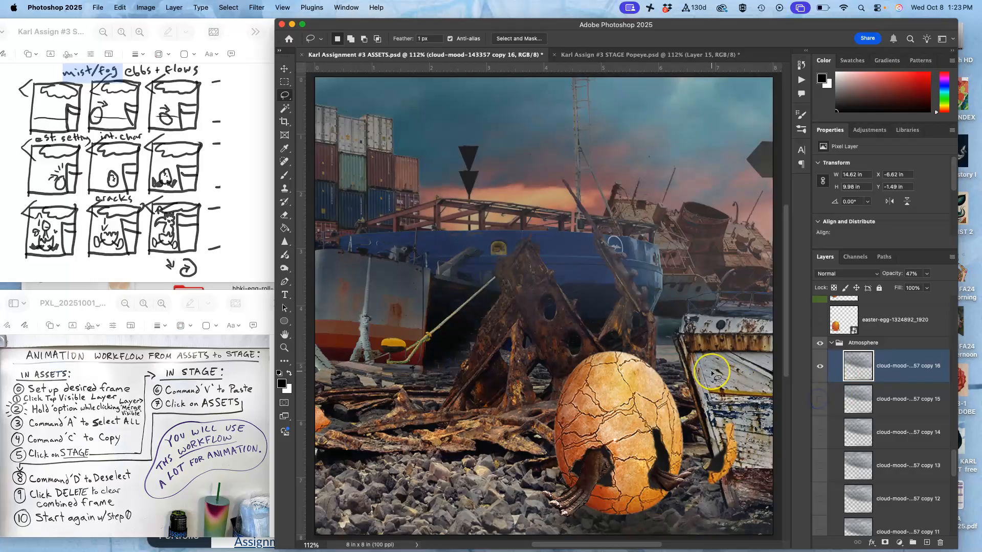
# Free Transform the duplicated cloud layer from its upper-left corner, enlarging it to about 15.45 by 10.54 in
pyautogui.press('super+minus')
pyautogui.press('super+minus')
pyautogui.press('super+minus')
pyautogui.press('super+t')
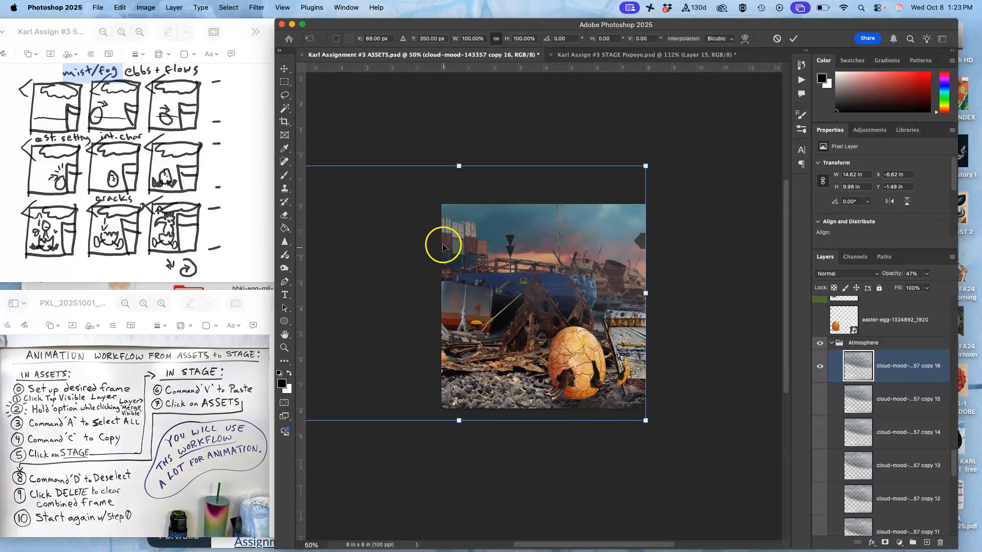
pyautogui.hscroll(-5, 445, 240)
pyautogui.moveTo(507, 173); pyautogui.dragTo(483, 162)
pyautogui.press('Return')
pyautogui.press('l')
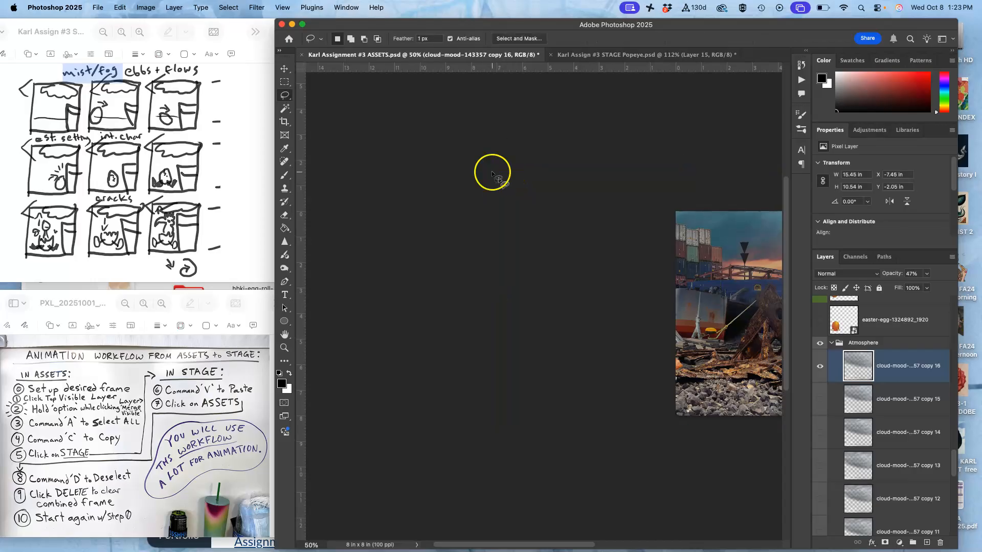
# Set the fishing-boat-1654446 copy layer's opacity to about 20% and check the full image against the STAGE frame
pyautogui.scroll(-10, 857, 381)
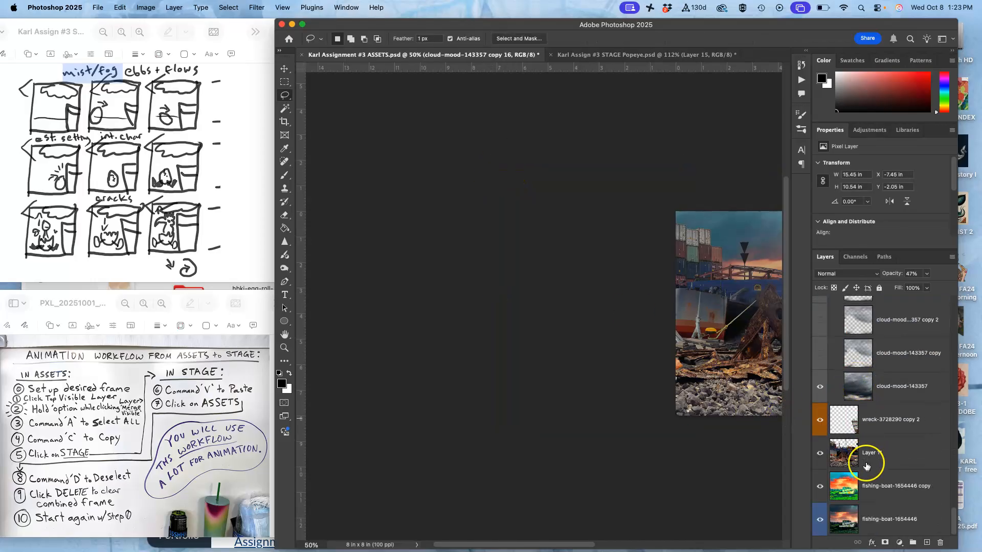
pyautogui.click(864, 483)
pyautogui.click(927, 275)
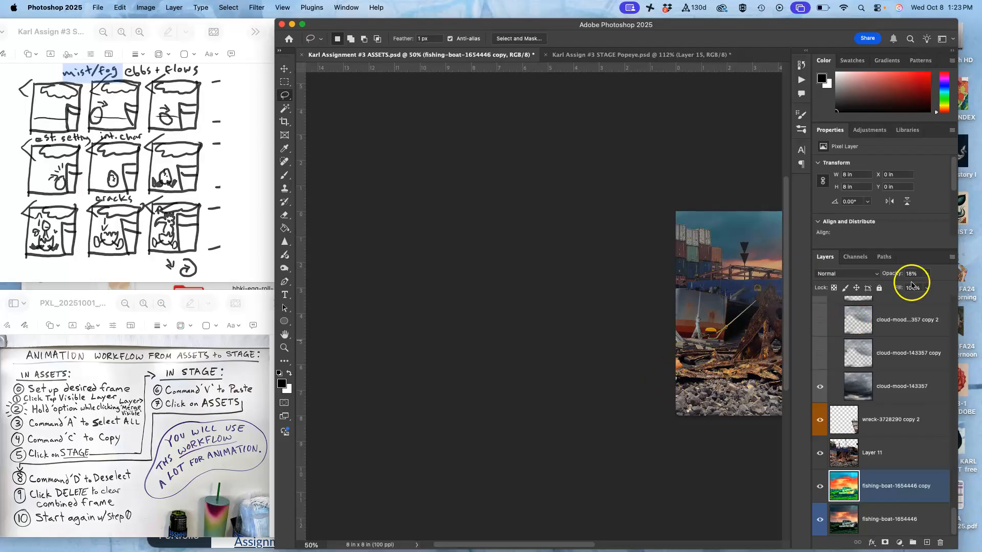
pyautogui.click(927, 274)
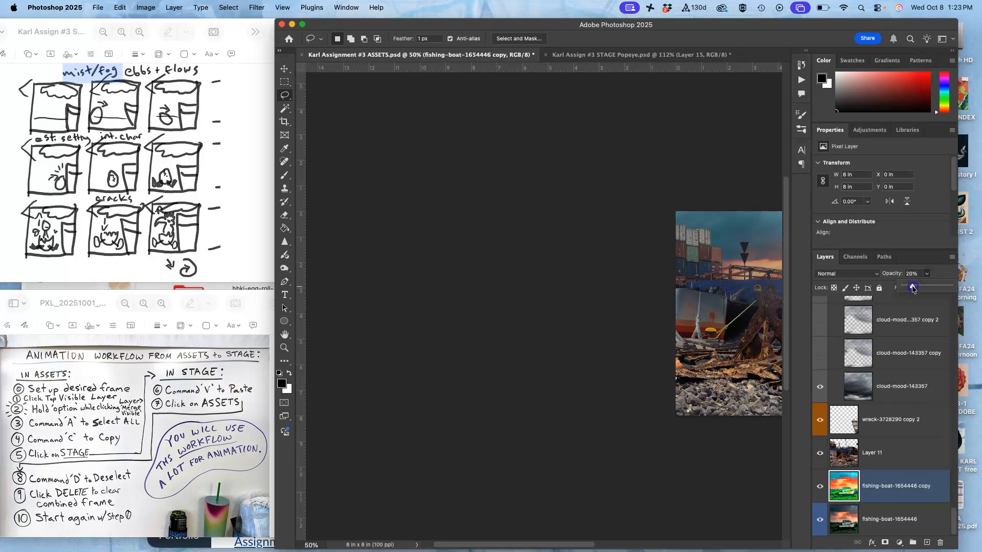
pyautogui.click(894, 444)
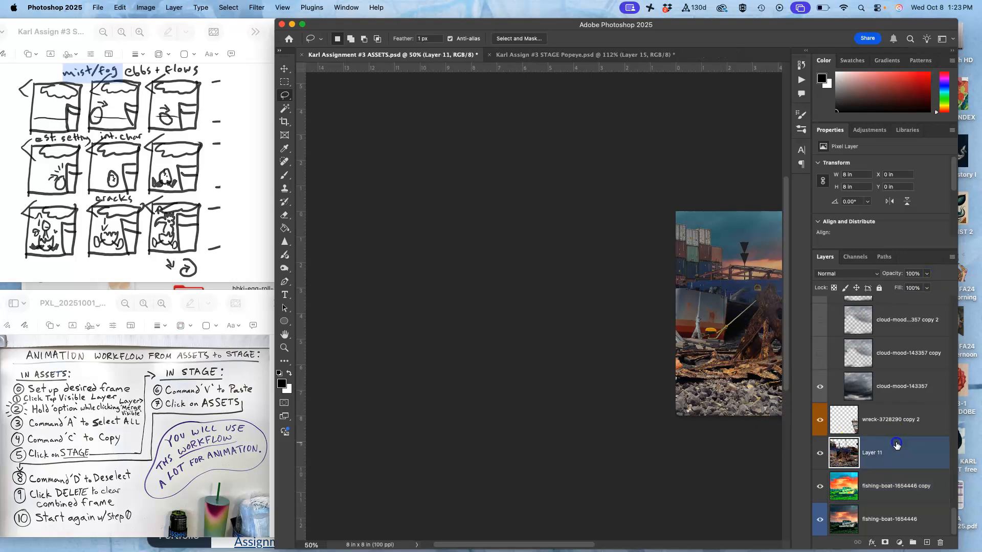
pyautogui.press('super+0')
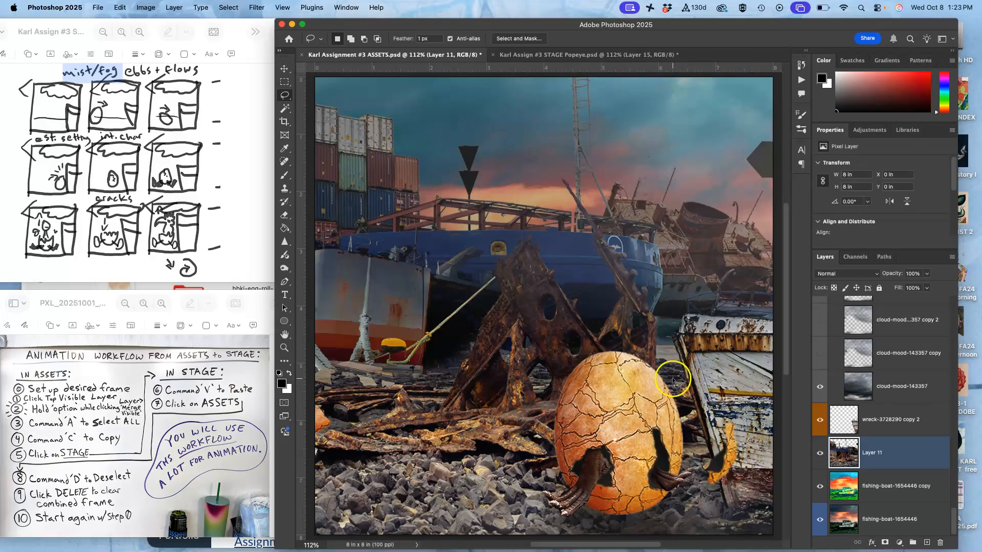
pyautogui.click(608, 47)
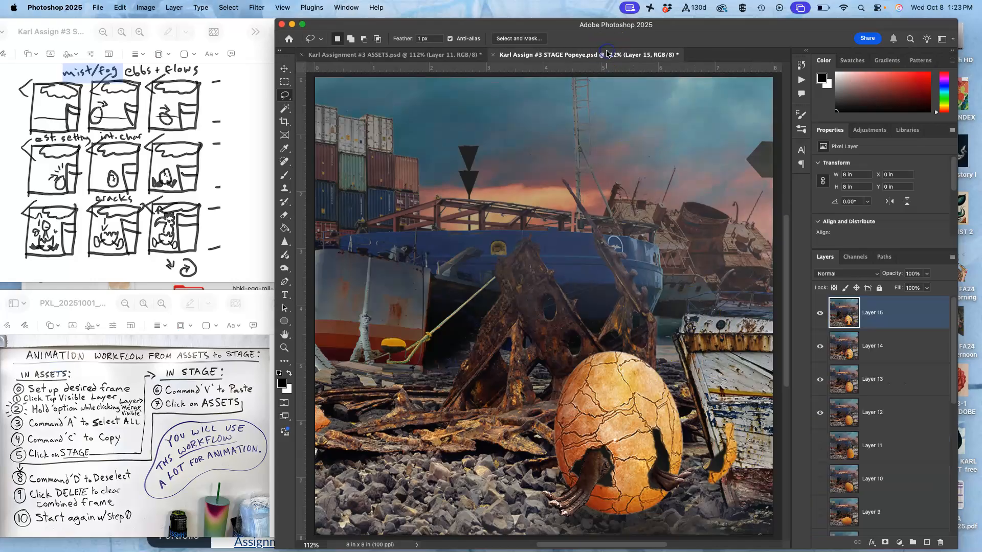
pyautogui.click(456, 60)
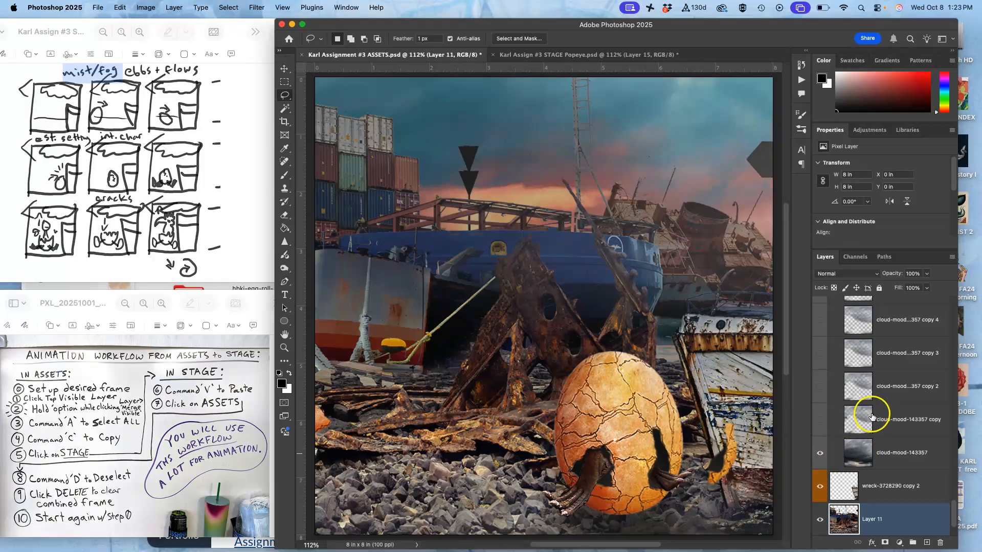
# Hide Layer 70 and Layer 69 copy to remove the flying shell fragment in front of the wrecked boat
pyautogui.scroll(10, 872, 416)
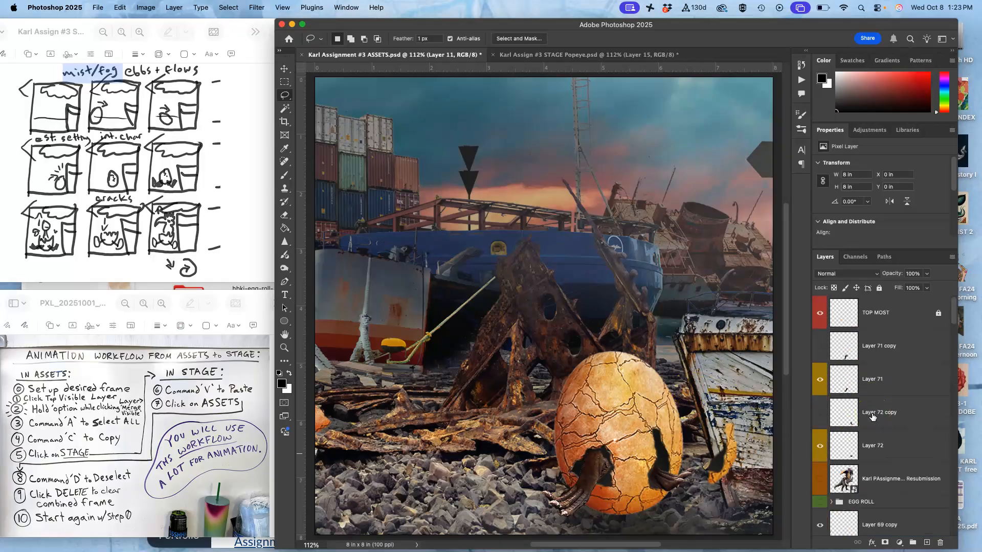
pyautogui.scroll(-5, 872, 417)
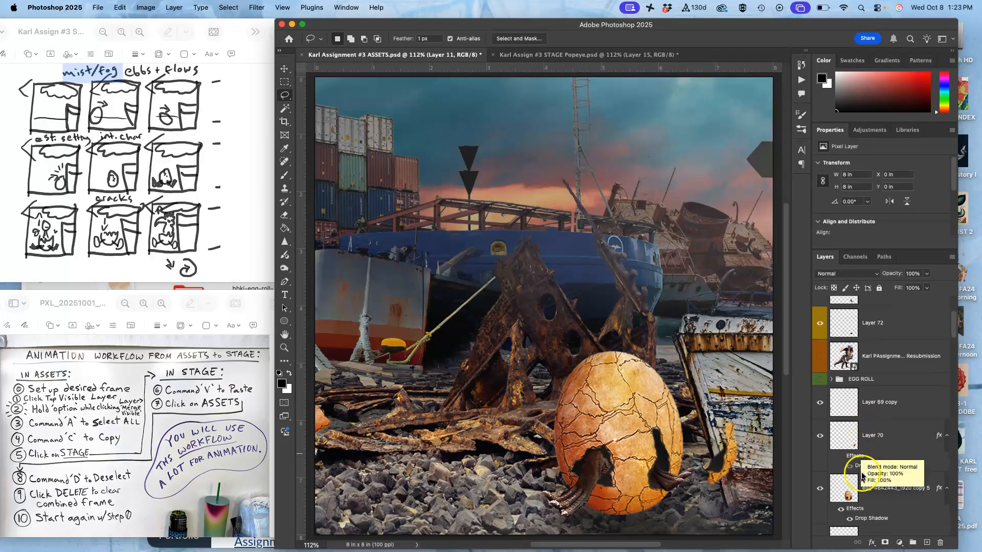
pyautogui.click(862, 492)
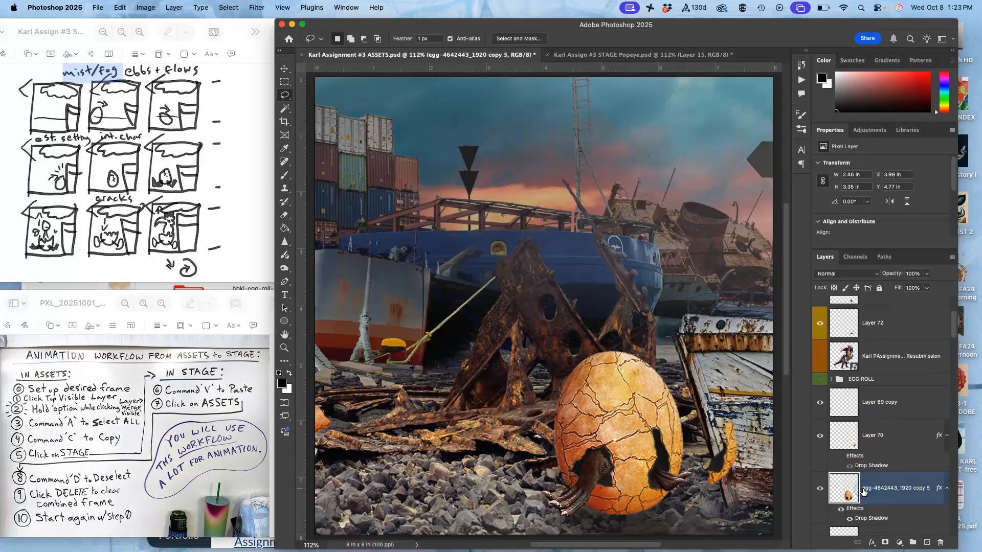
pyautogui.click(819, 436)
# Duplicate the egg-4642443_1920 copy 5 layer and hide the original
pyautogui.click(871, 489)
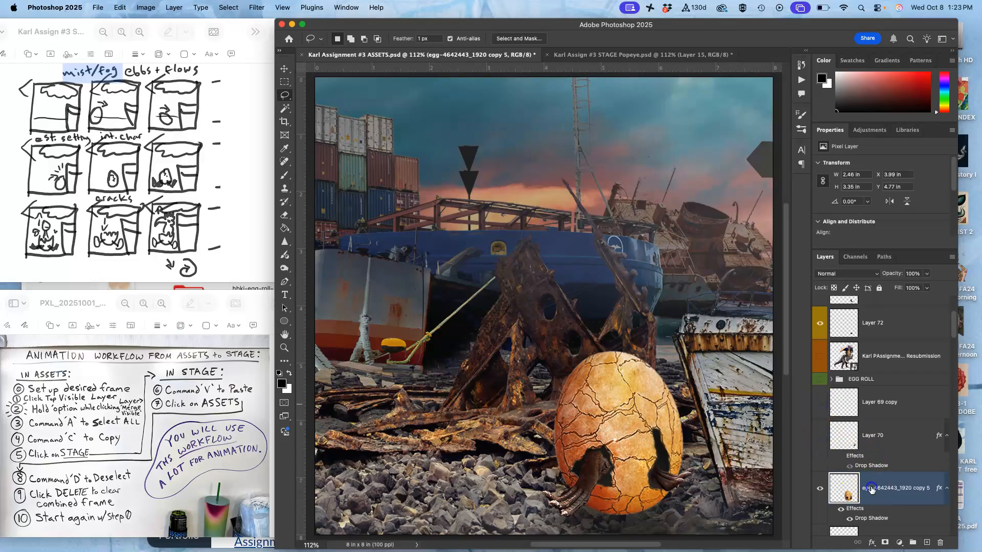
pyautogui.press('super+j')
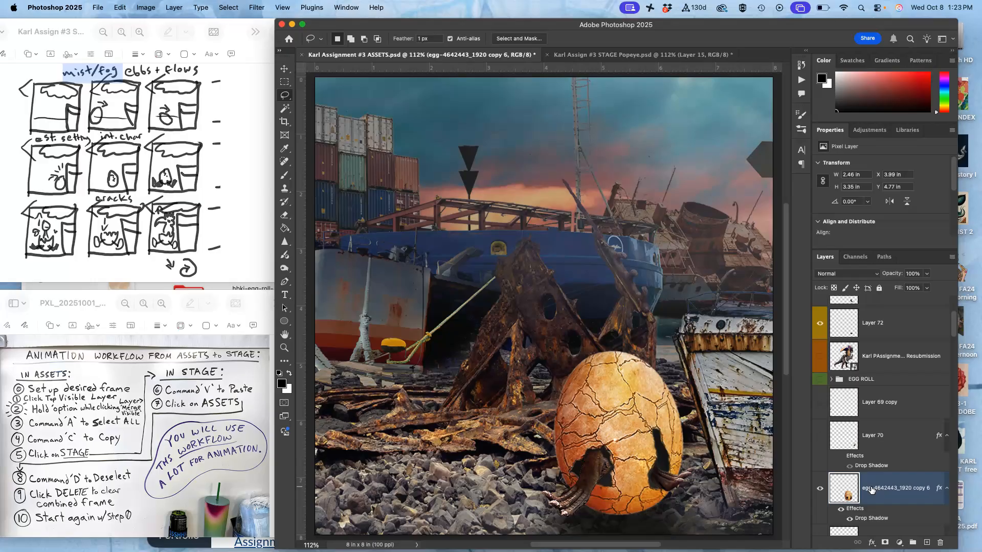
pyautogui.scroll(-3, 871, 489)
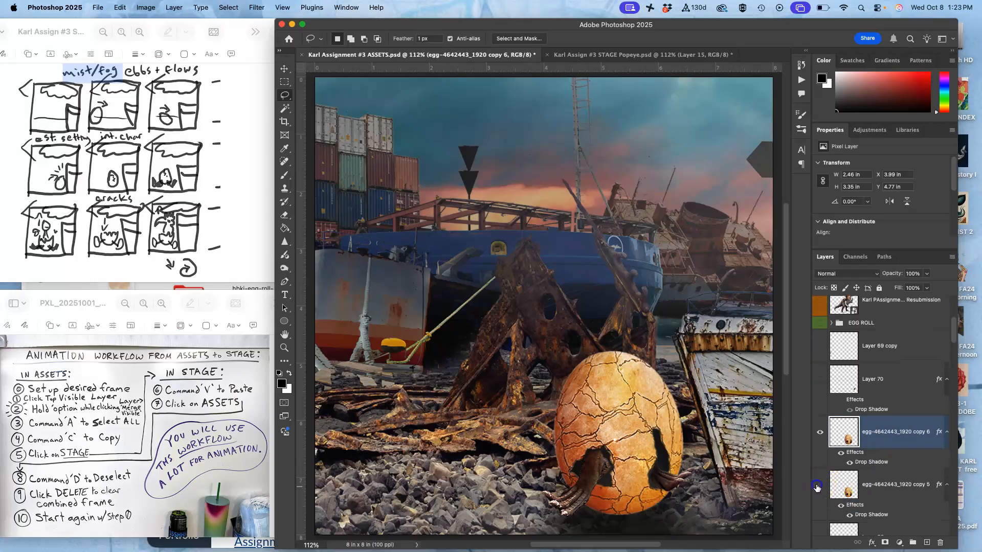
# Free Transform the egg-4642443_1920 copy 6 layer, nudging it up and slightly left to X 520, Y 635.5 px and rotating it 2.62°
pyautogui.press('super+t')
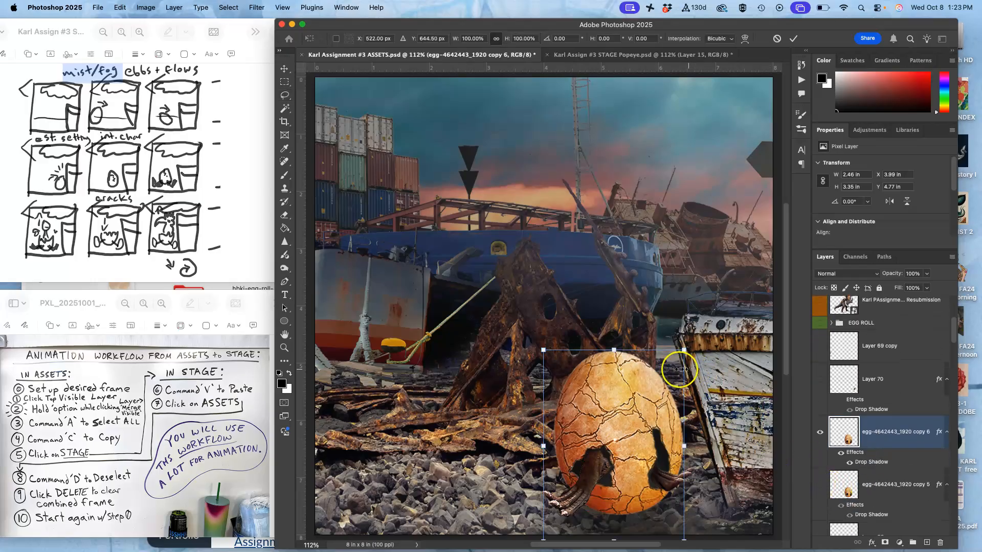
pyautogui.press('Up')
pyautogui.press('Up')
pyautogui.press('Up')
pyautogui.press('Up')
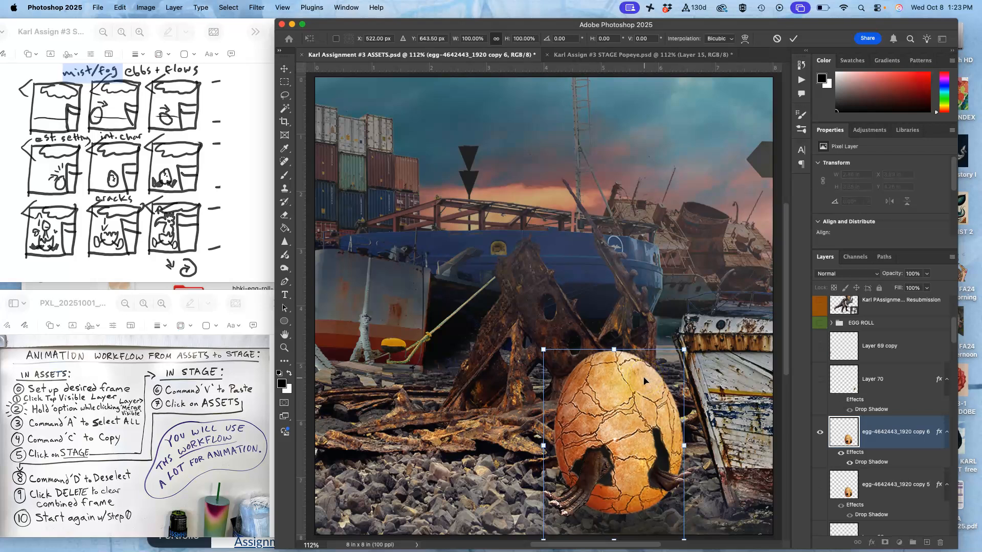
pyautogui.press('Left')
pyautogui.press('Left')
pyautogui.press('Up')
pyautogui.press('Up')
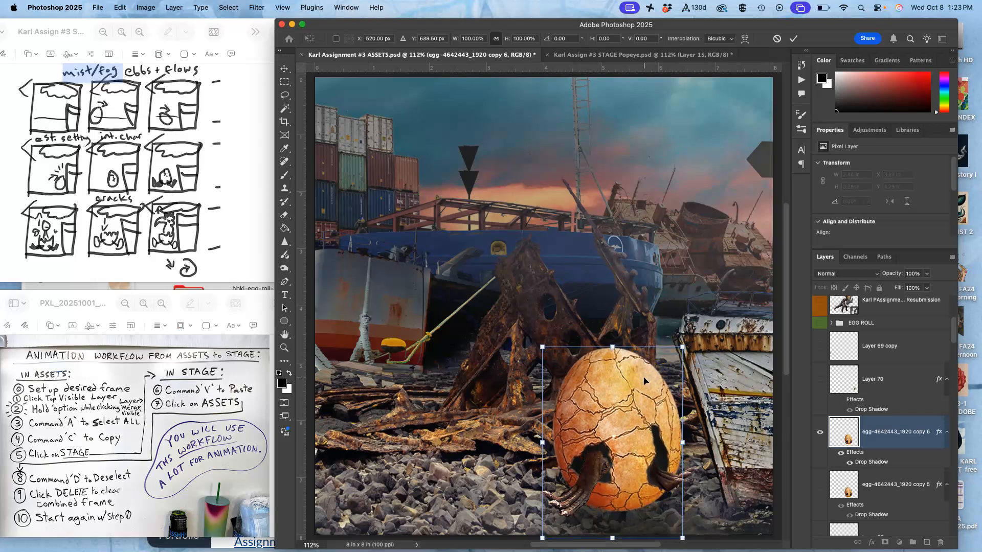
pyautogui.press('Up')
pyautogui.press('Up')
pyautogui.press('Up')
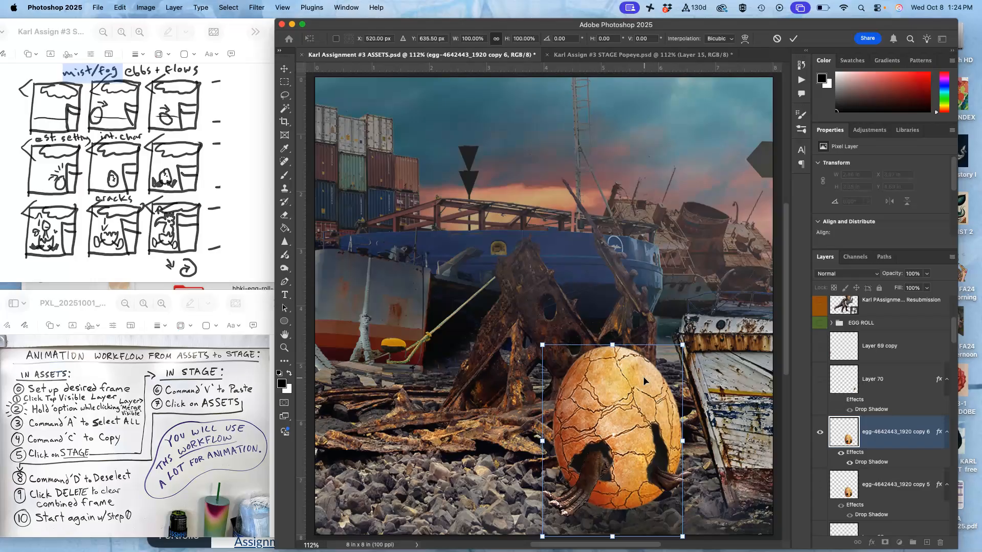
pyautogui.moveTo(692, 337); pyautogui.dragTo(697, 342)
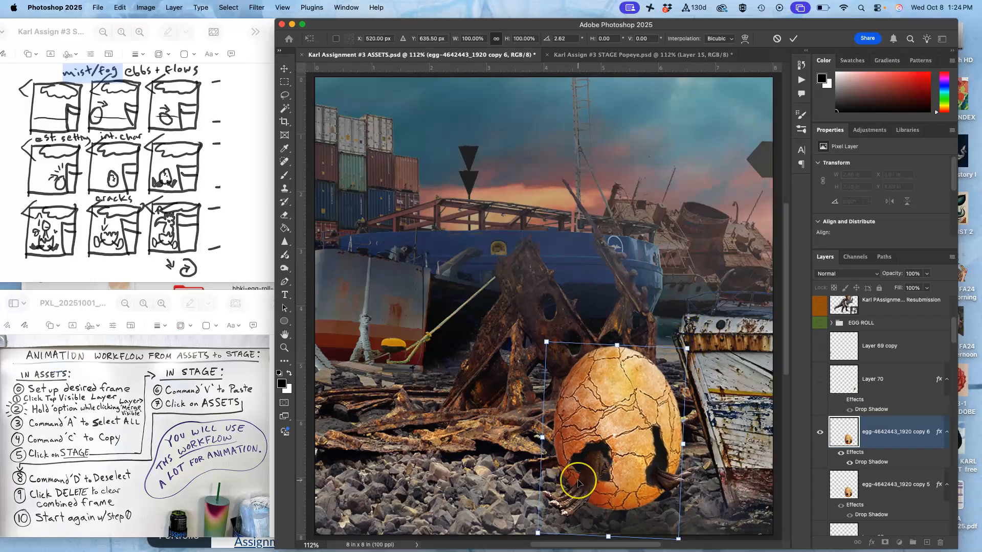
pyautogui.press('Return')
# Show Layer 71 copy and Layer 72 copy, hide Layer 71 and Layer 72, and compare the image with the STAGE frame
pyautogui.scroll(5, 871, 396)
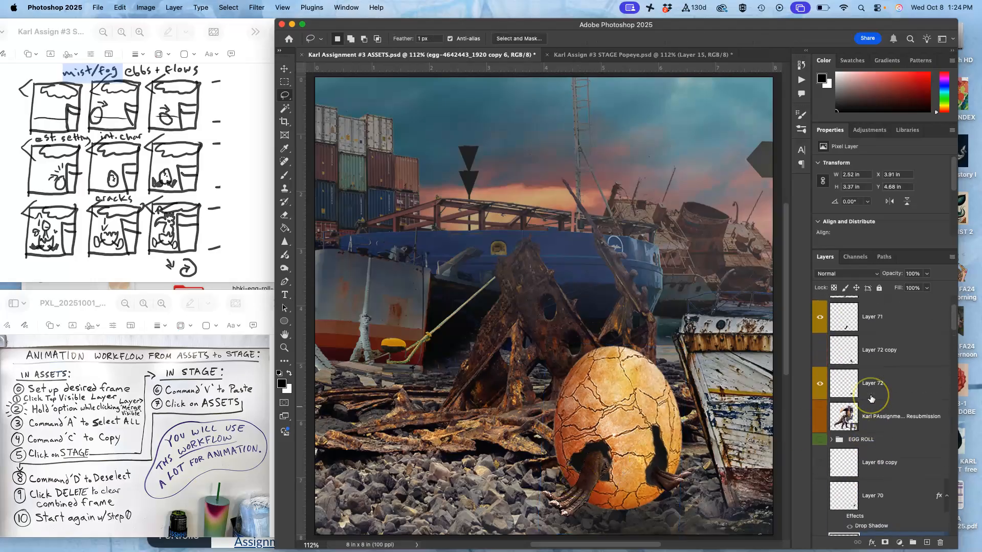
pyautogui.click(820, 313)
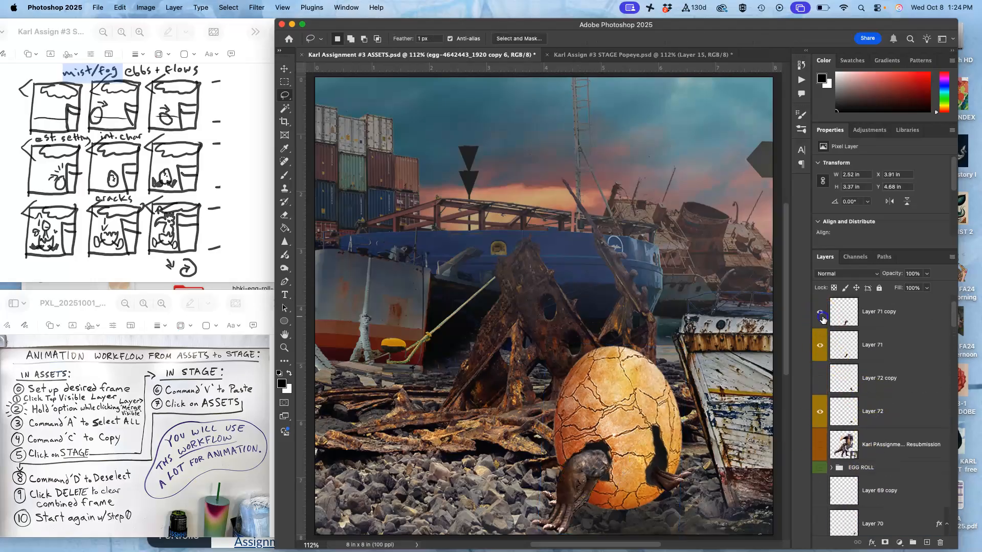
pyautogui.click(820, 346)
pyautogui.click(820, 379)
pyautogui.click(819, 410)
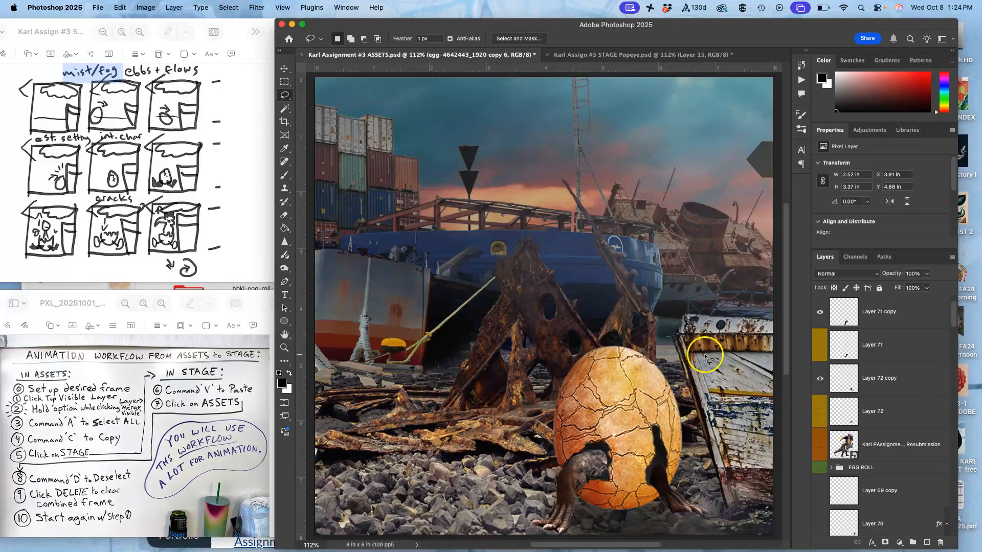
pyautogui.click(628, 63)
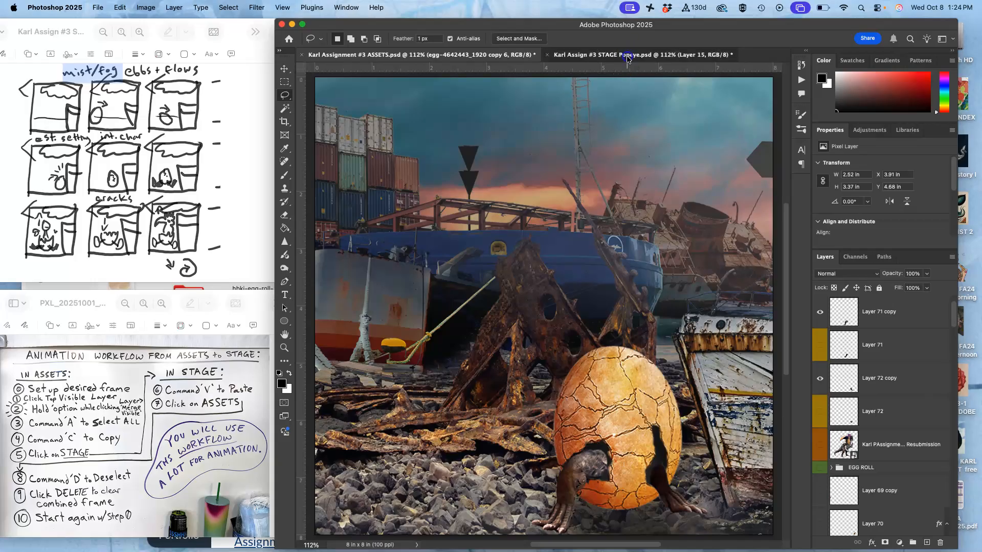
pyautogui.click(506, 56)
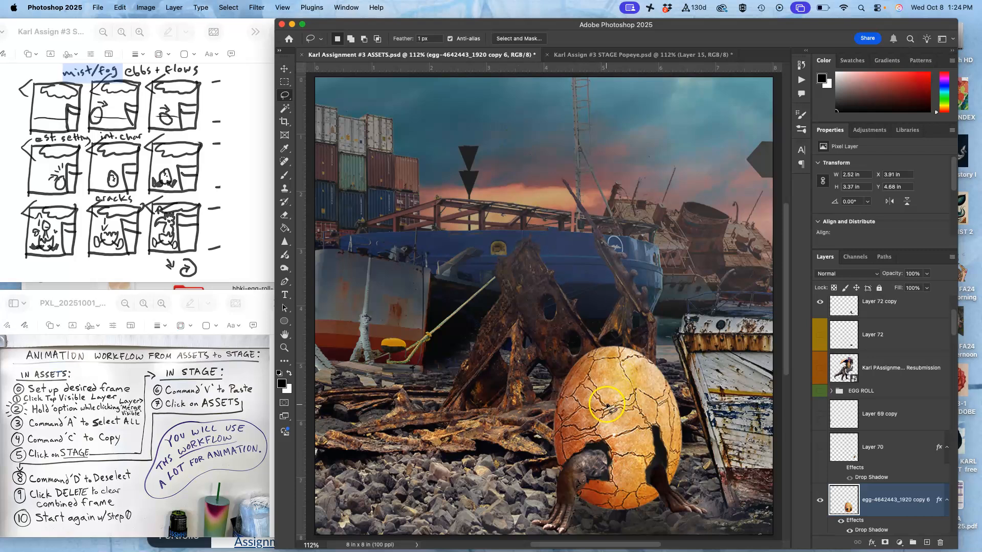
pyautogui.scroll(-3, 823, 449)
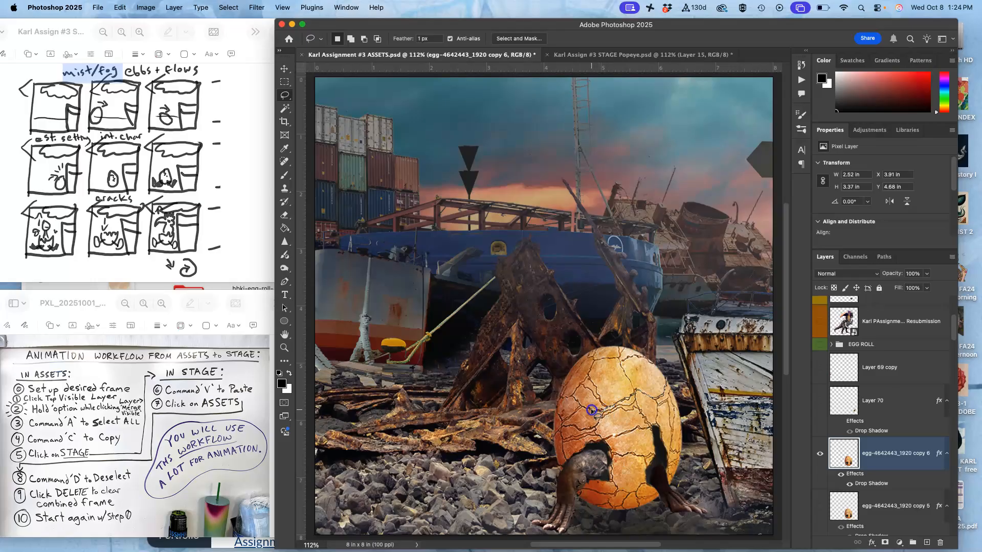
pyautogui.moveTo(574, 414)
pyautogui.mouseDown()
pyautogui.moveTo(549, 381)
pyautogui.moveTo(584, 327)
pyautogui.moveTo(664, 308)
pyautogui.moveTo(696, 328)
pyautogui.moveTo(694, 358)
pyautogui.mouseUp()
pyautogui.press('BackSpace')
pyautogui.press('super+d')
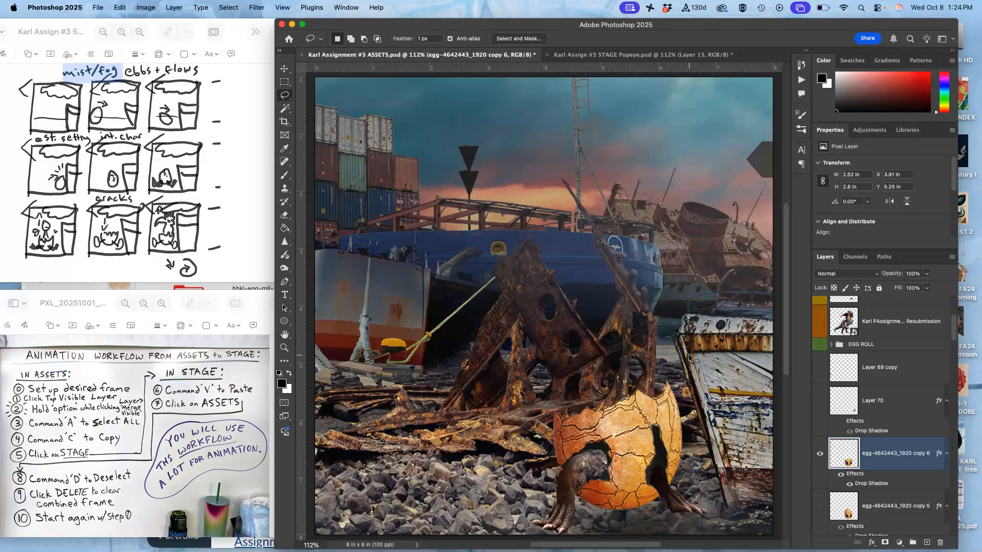
pyautogui.press('super+v')
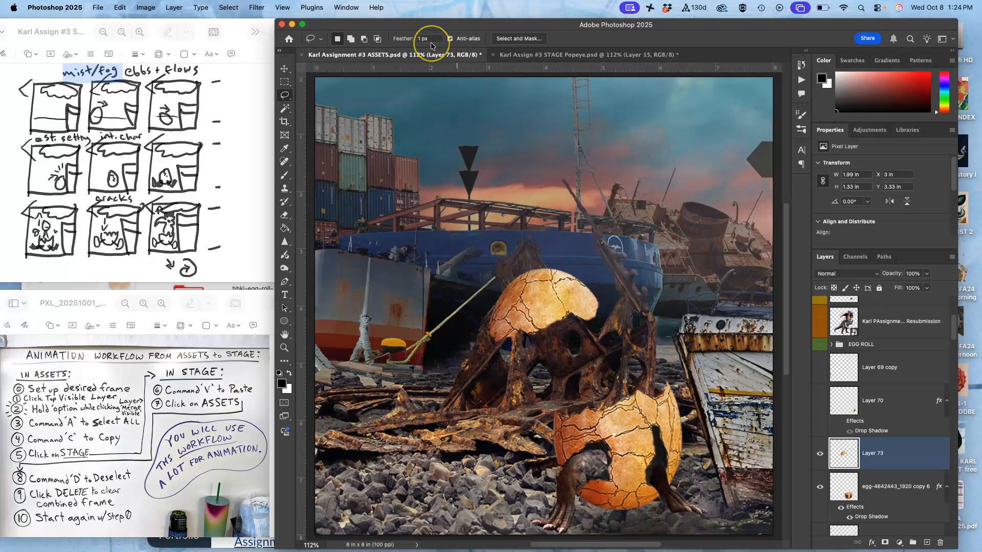
pyautogui.press('super+z')
pyautogui.press('super+z')
pyautogui.press('super+z')
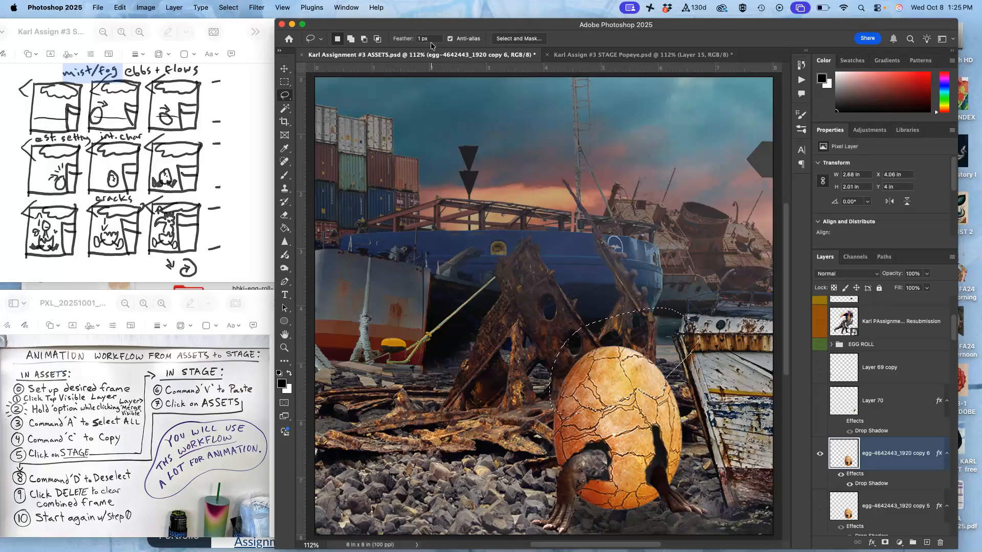
pyautogui.press('super+d')
# Set the Lasso feather to 0 px and cut the egg's upper shell away along a jagged line
pyautogui.click(420, 39)
pyautogui.write('0')
pyautogui.click(452, 74)
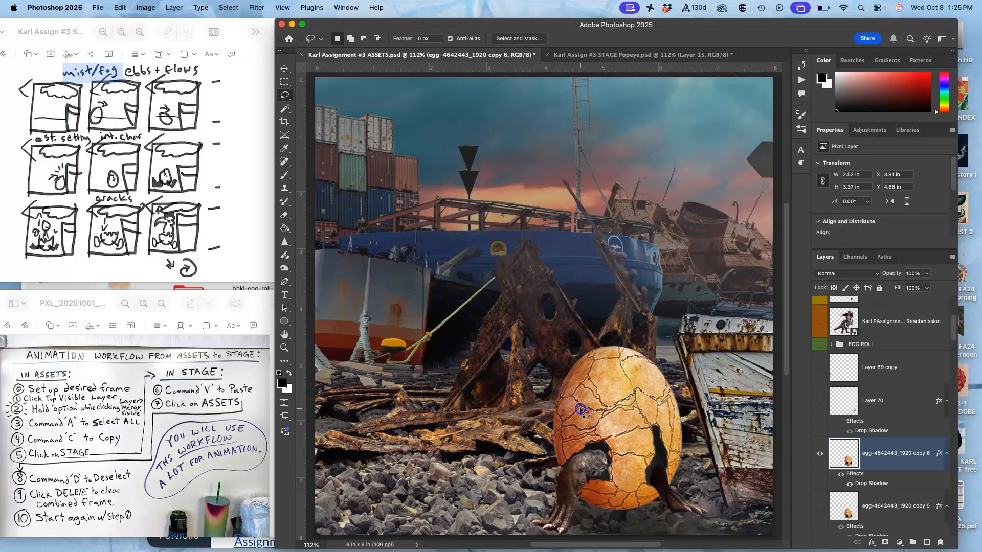
pyautogui.moveTo(553, 413)
pyautogui.mouseDown()
pyautogui.moveTo(548, 358)
pyautogui.moveTo(584, 319)
pyautogui.moveTo(668, 361)
pyautogui.mouseUp()
pyautogui.press('BackSpace')
pyautogui.press('super+d')
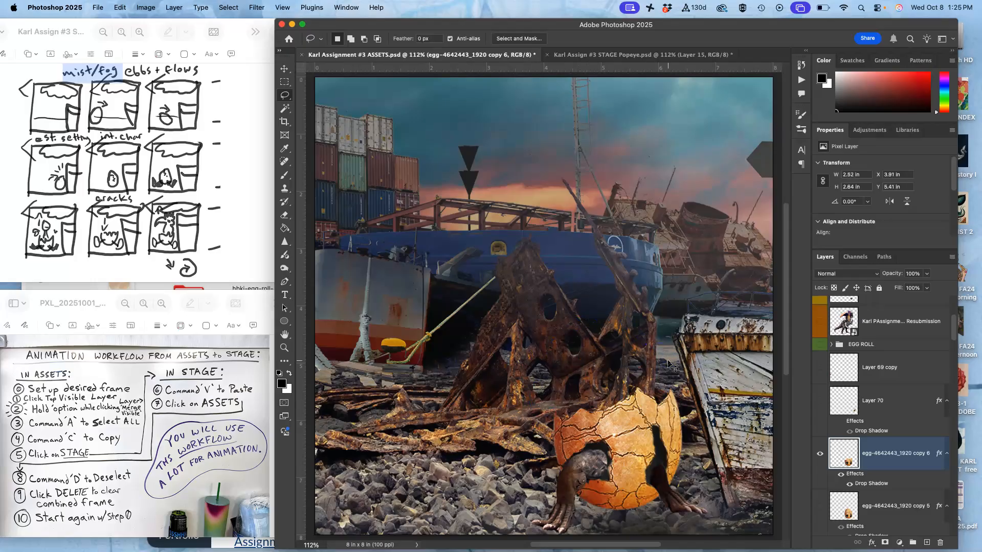
# Paste the cut shell cap onto its own layer and move it just above the lower shell
pyautogui.press('super+v')
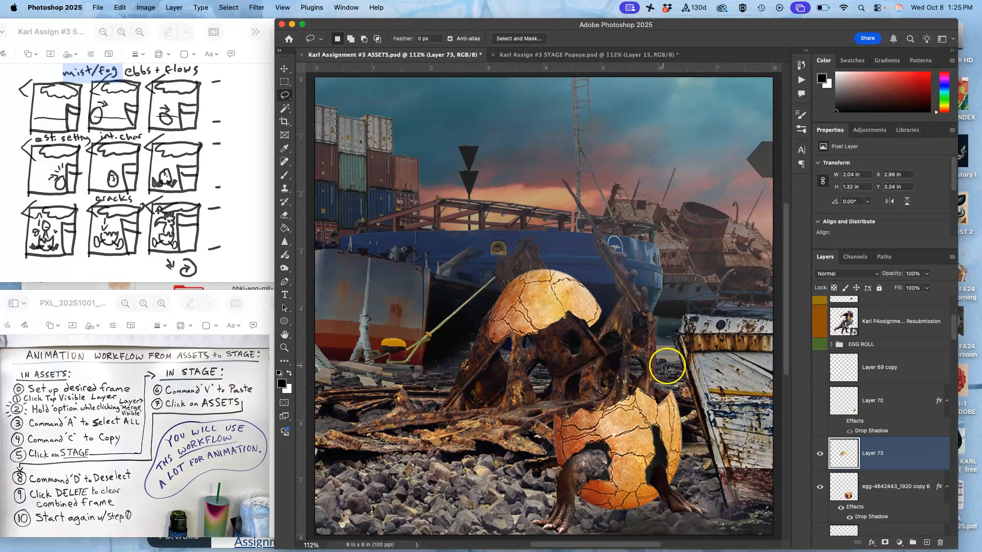
pyautogui.click(285, 69)
pyautogui.moveTo(542, 287); pyautogui.dragTo(606, 327)
# Create a new layer above egg-4642443_1920 copy 6 and lasso a jagged shape for the shell's inner back wall
pyautogui.click(892, 491)
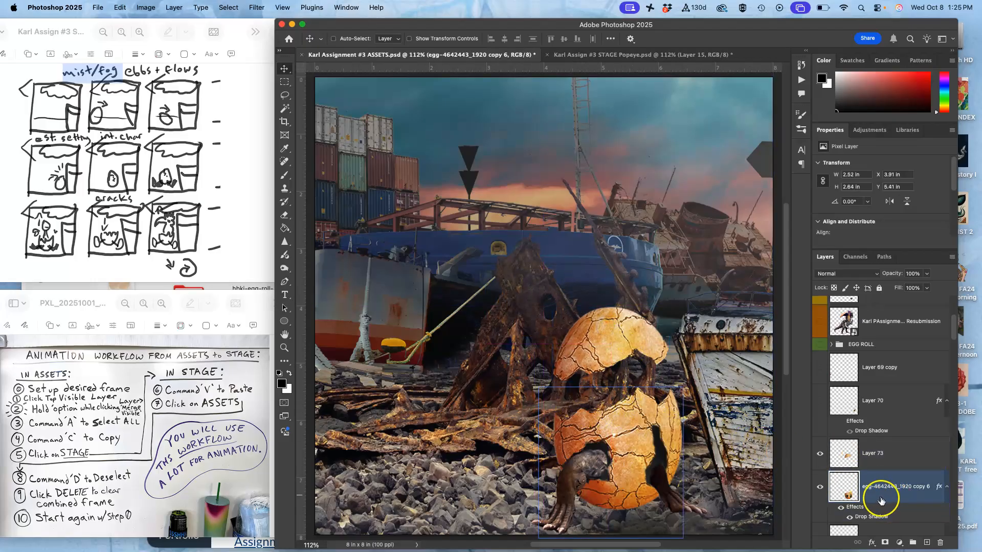
pyautogui.scroll(-2, 881, 501)
pyautogui.click(927, 542)
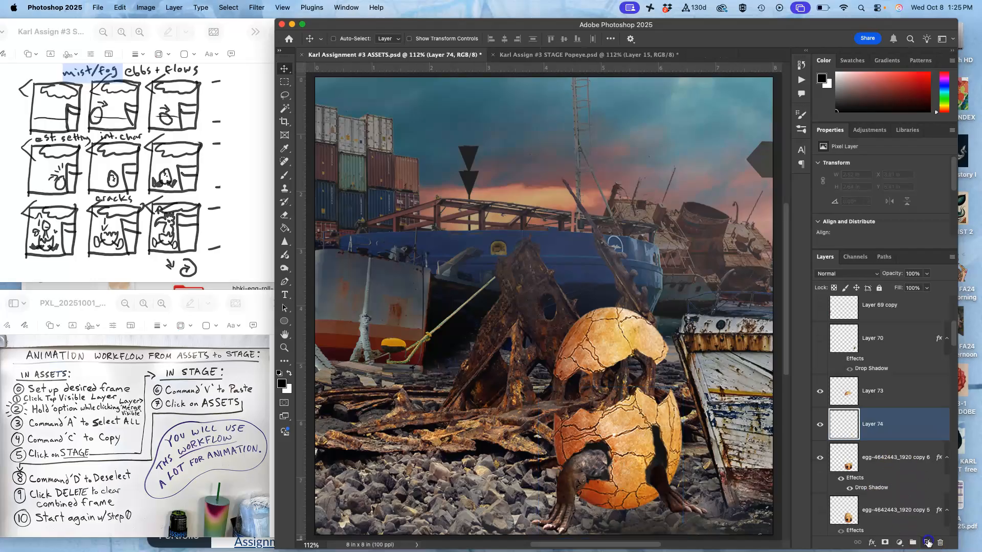
pyautogui.click(885, 424)
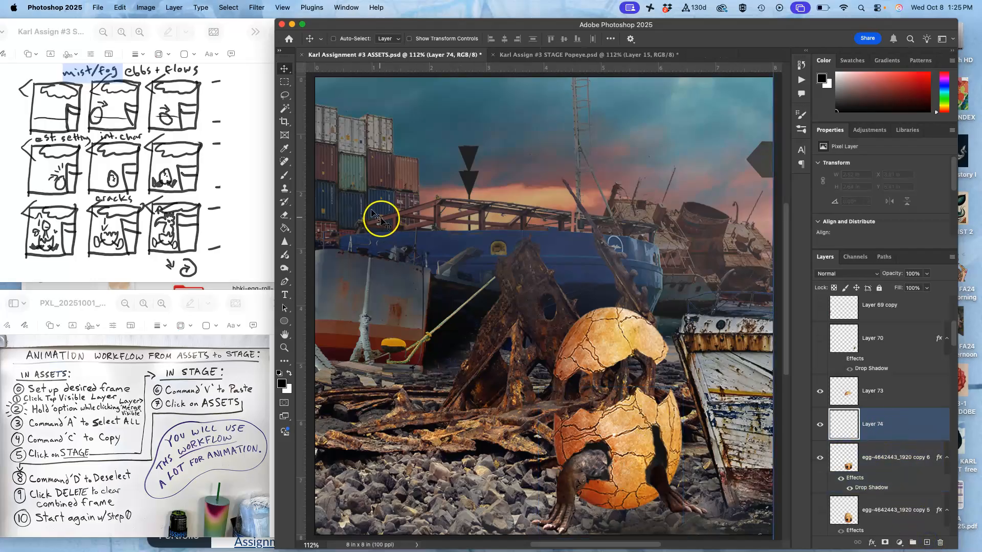
pyautogui.click(284, 99)
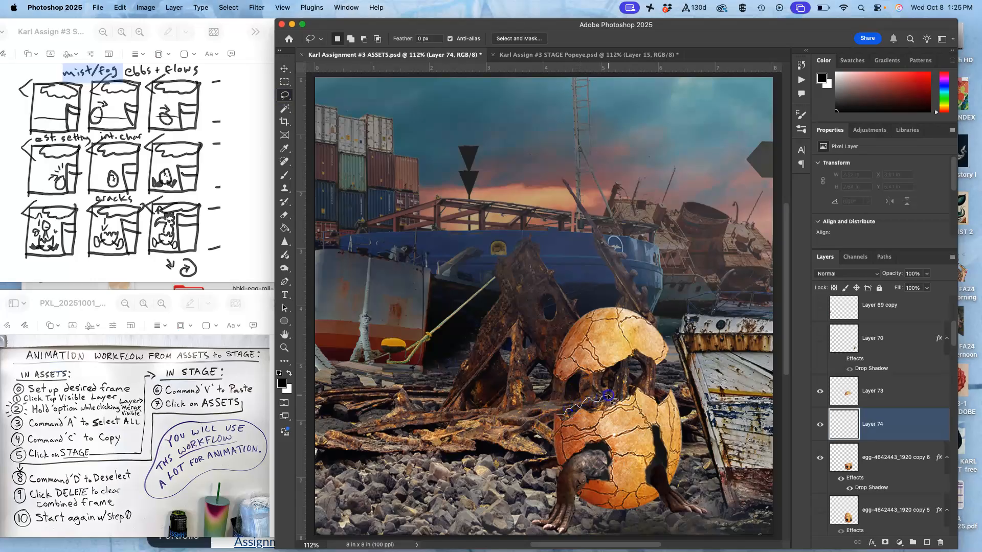
pyautogui.moveTo(621, 396); pyautogui.dragTo(641, 402)
pyautogui.moveTo(567, 435); pyautogui.dragTo(565, 435)
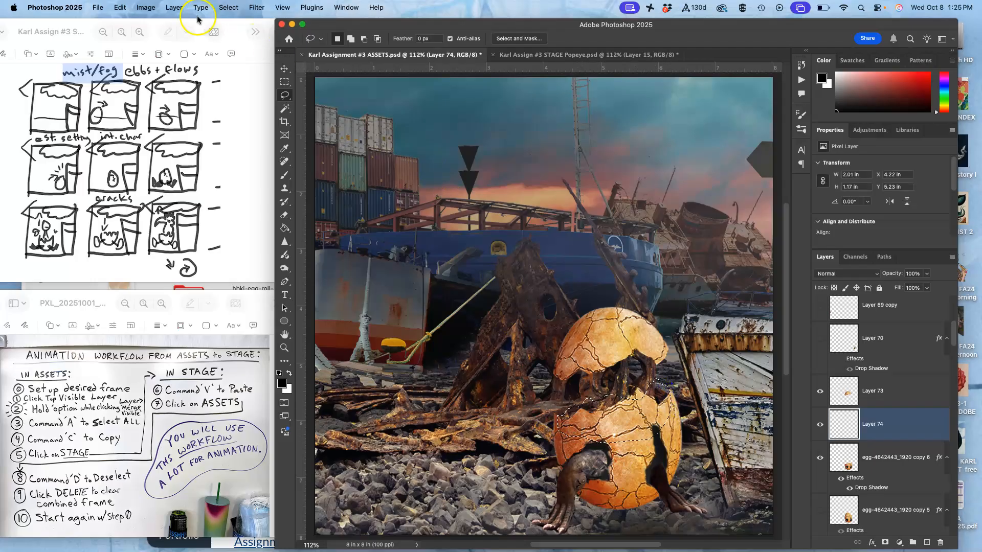
# Fill the lassoed inner wall with gray and place Layer 74 beneath the egg-4642443_1920 copy 6 layer
pyautogui.click(123, 8)
pyautogui.click(139, 168)
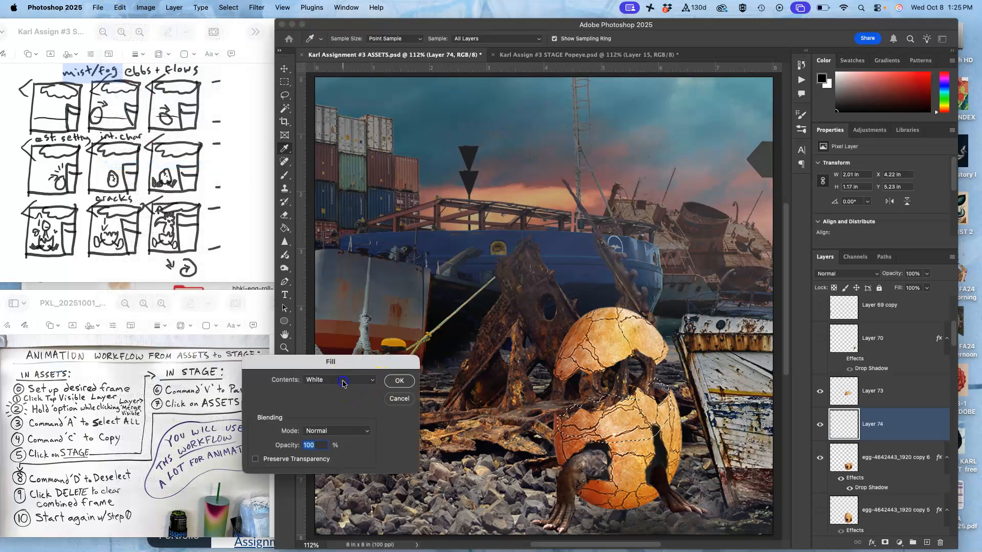
pyautogui.click(342, 380)
pyautogui.click(338, 367)
pyautogui.click(400, 382)
pyautogui.moveTo(895, 417); pyautogui.dragTo(895, 477)
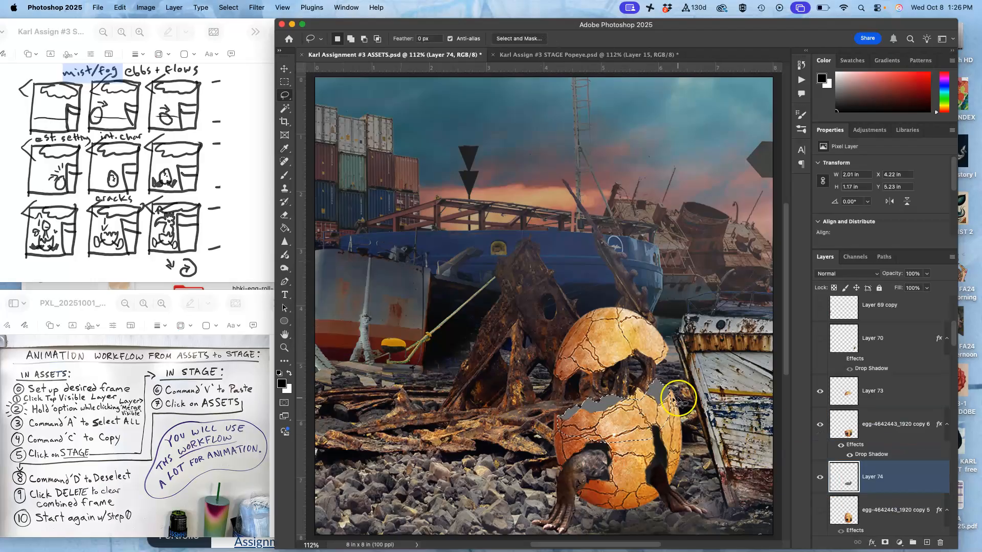
# Darken the gray inner shell with the Burn tool using Shadows range at 21% exposure, and clear the selection
pyautogui.click(285, 269)
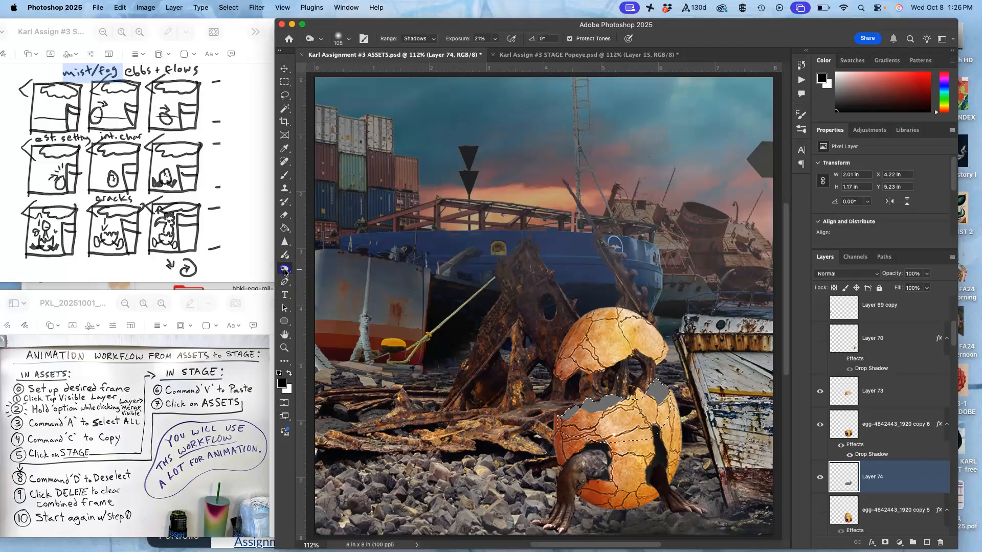
pyautogui.click(325, 277)
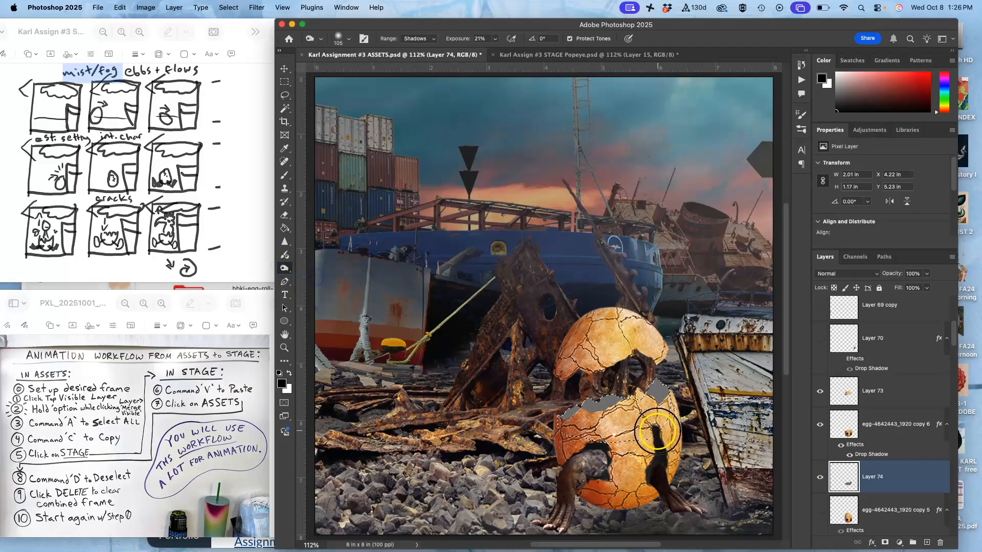
pyautogui.moveTo(652, 404)
pyautogui.mouseDown()
pyautogui.moveTo(557, 416)
pyautogui.moveTo(649, 404)
pyautogui.moveTo(667, 371)
pyautogui.moveTo(672, 396)
pyautogui.moveTo(617, 435)
pyautogui.moveTo(629, 419)
pyautogui.moveTo(634, 457)
pyautogui.moveTo(608, 422)
pyautogui.moveTo(646, 426)
pyautogui.mouseUp()
pyautogui.press('super+d')
pyautogui.moveTo(665, 460); pyautogui.dragTo(690, 470)
# Raise Layer 74 above Layer 73 to view its full burned shape, and return it beneath the egg layer
pyautogui.press('super+bracketright')
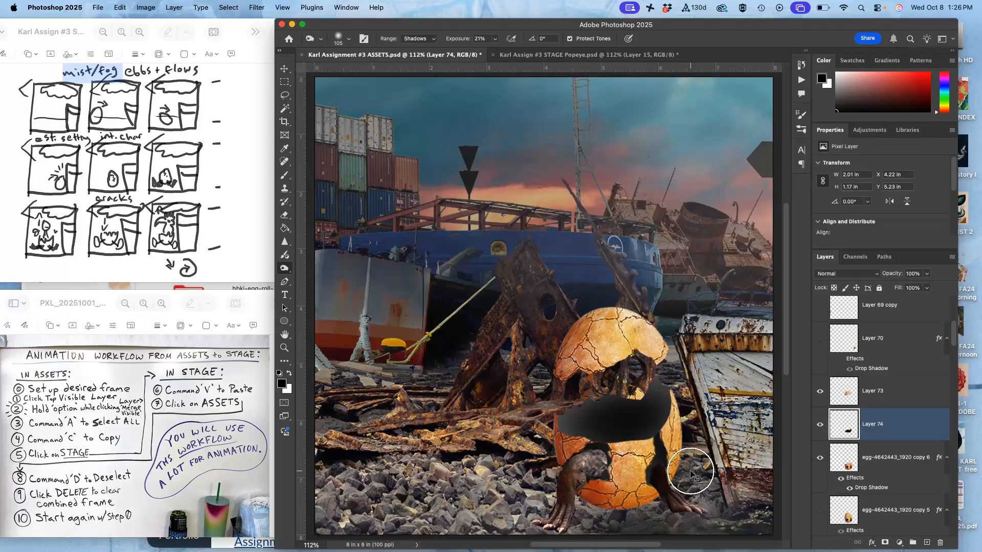
pyautogui.press('super+bracketright')
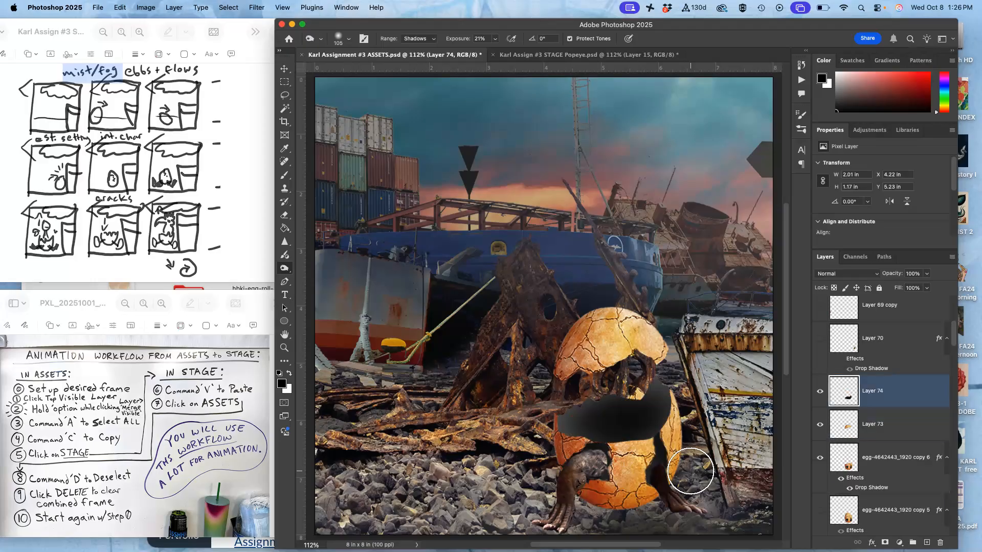
pyautogui.press('super+bracketleft')
pyautogui.press('super+bracketleft')
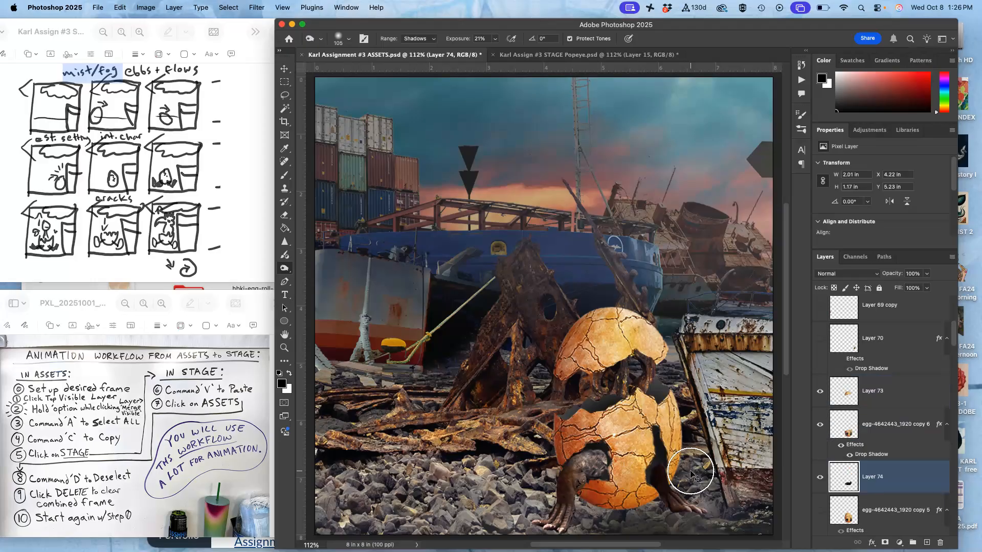
# Add a 2 px inside Stroke effect to Layer 74, the dark inner shell
pyautogui.press('super+equal')
pyautogui.press('super+equal')
pyautogui.scroll(-5, 611, 422)
pyautogui.hscroll(3, 612, 422)
pyautogui.moveTo(654, 434); pyautogui.dragTo(687, 445)
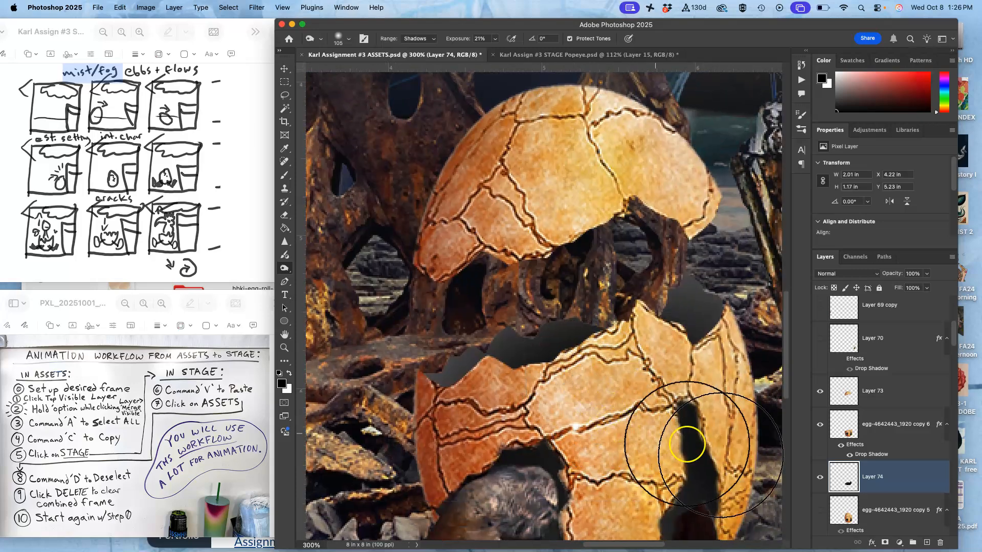
pyautogui.doubleClick(903, 478)
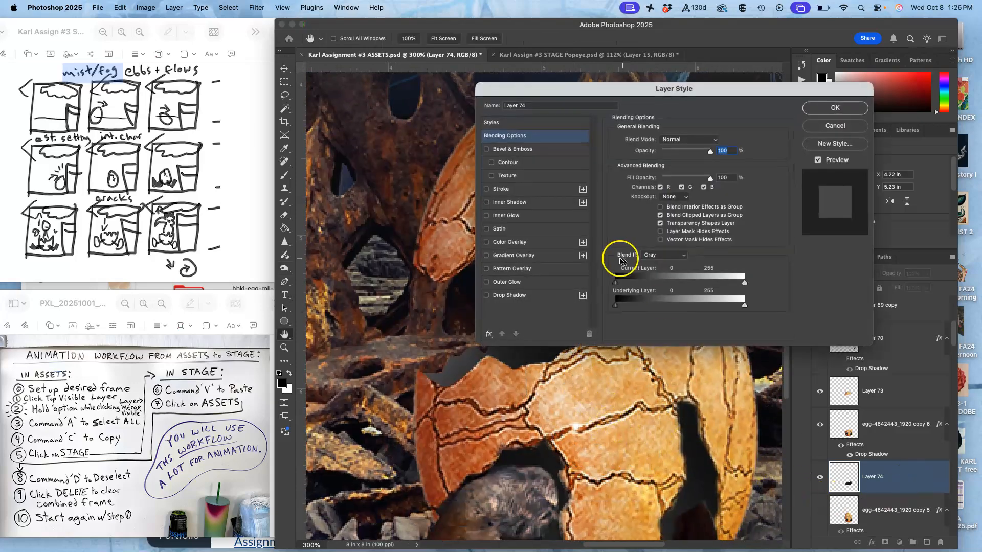
pyautogui.click(486, 189)
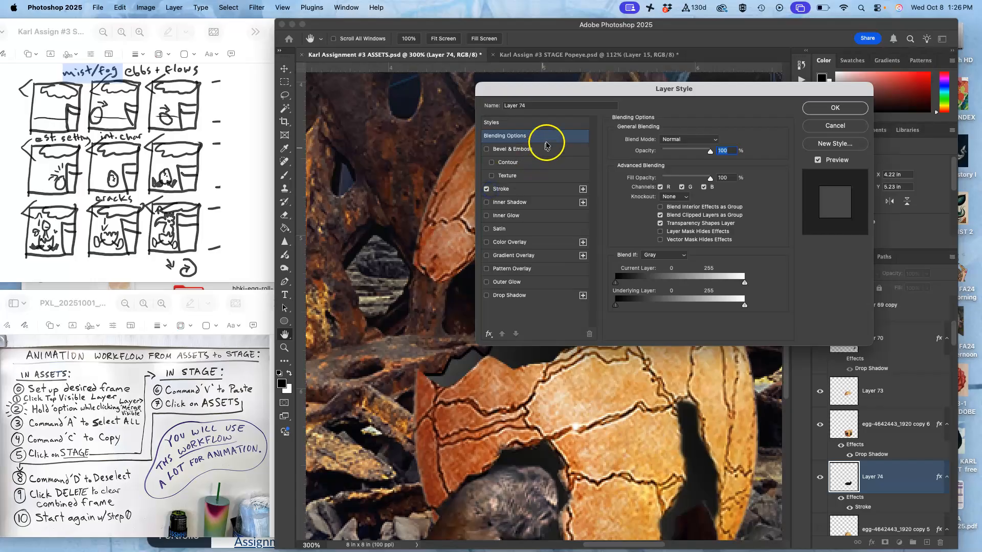
pyautogui.moveTo(552, 87); pyautogui.dragTo(688, 80)
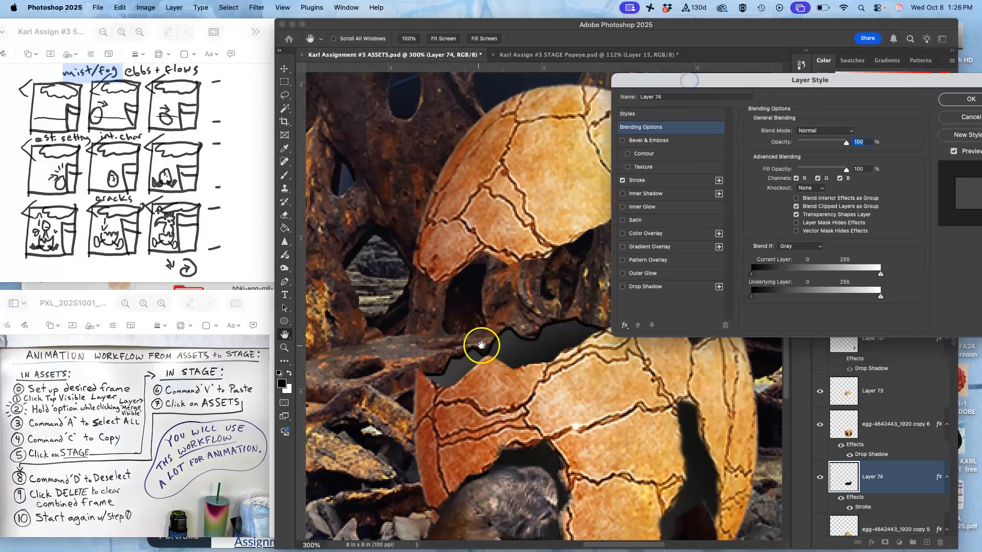
pyautogui.click(675, 181)
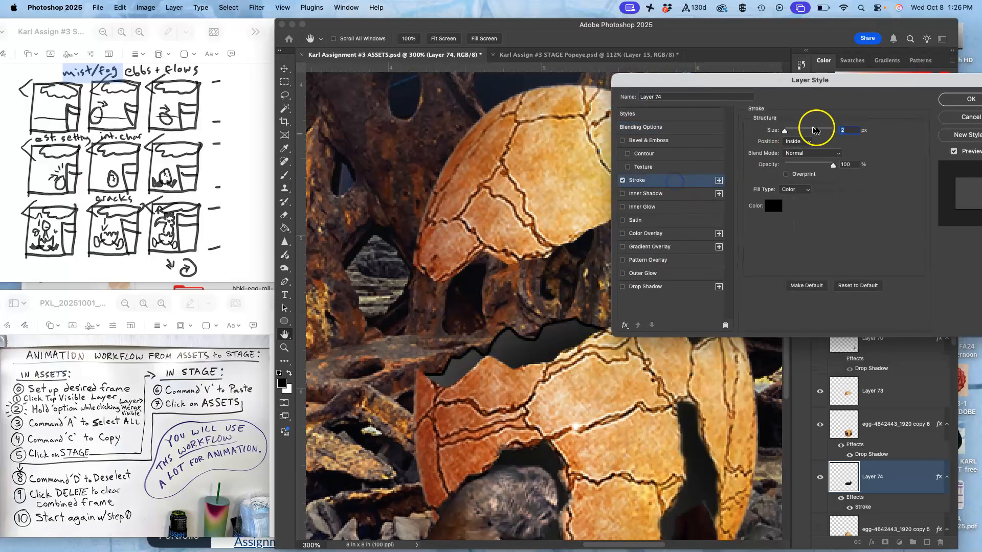
# Color Layer 74's stroke with light orange sampled from the eggshell (eab77c) and set the stroke opacity to 50%
pyautogui.click(773, 206)
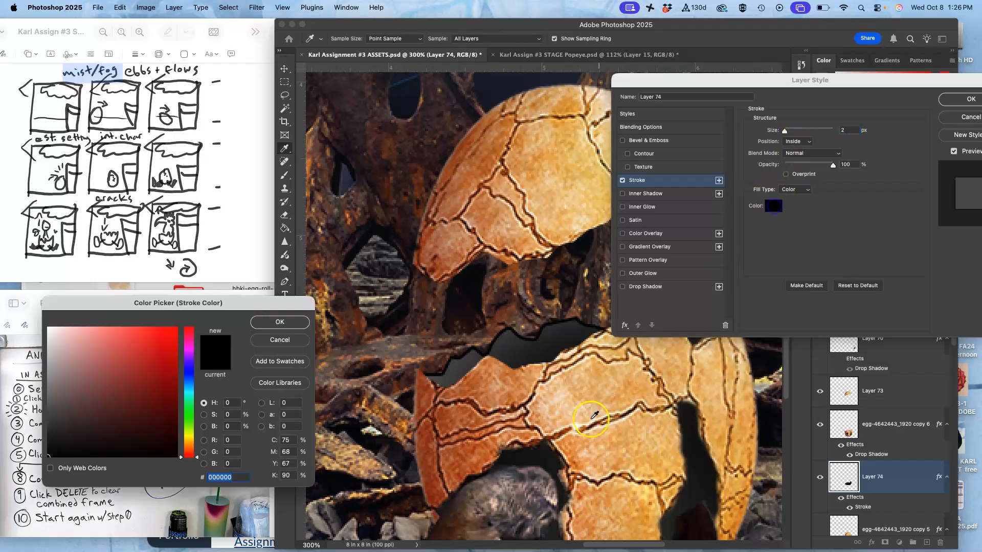
pyautogui.moveTo(577, 425)
pyautogui.mouseDown()
pyautogui.moveTo(621, 382)
pyautogui.moveTo(573, 398)
pyautogui.mouseUp()
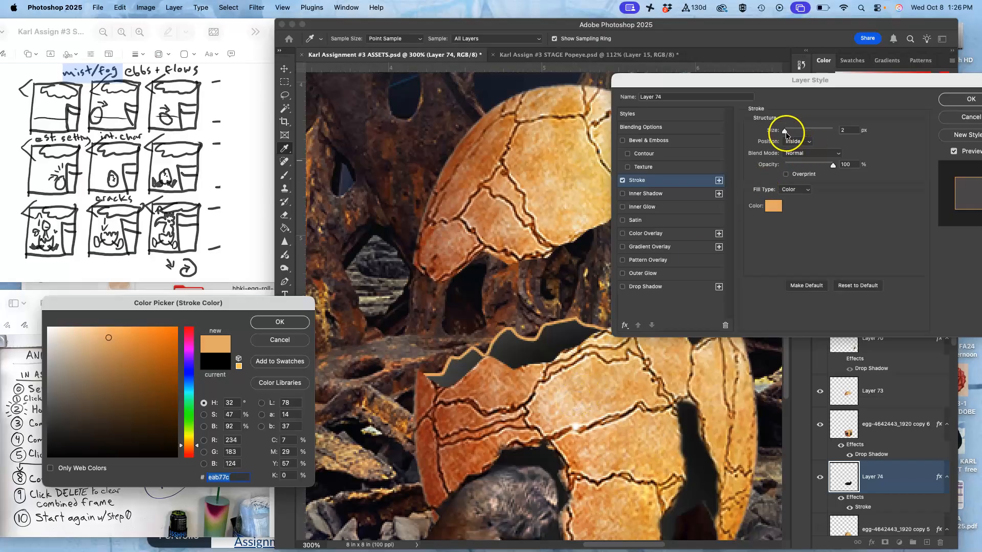
pyautogui.moveTo(831, 165); pyautogui.dragTo(827, 165)
pyautogui.click(297, 321)
pyautogui.moveTo(833, 165); pyautogui.dragTo(809, 169)
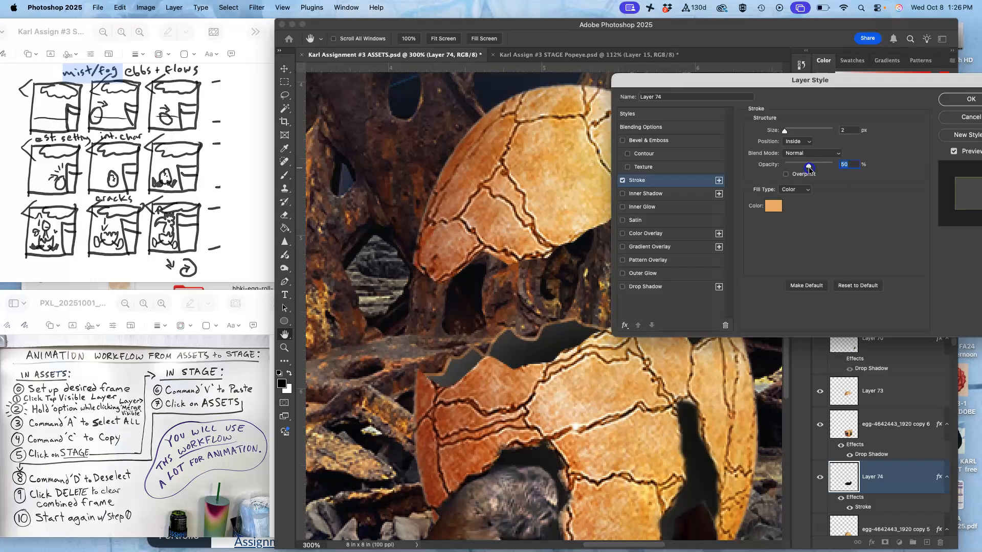
pyautogui.click(968, 99)
pyautogui.press('o')
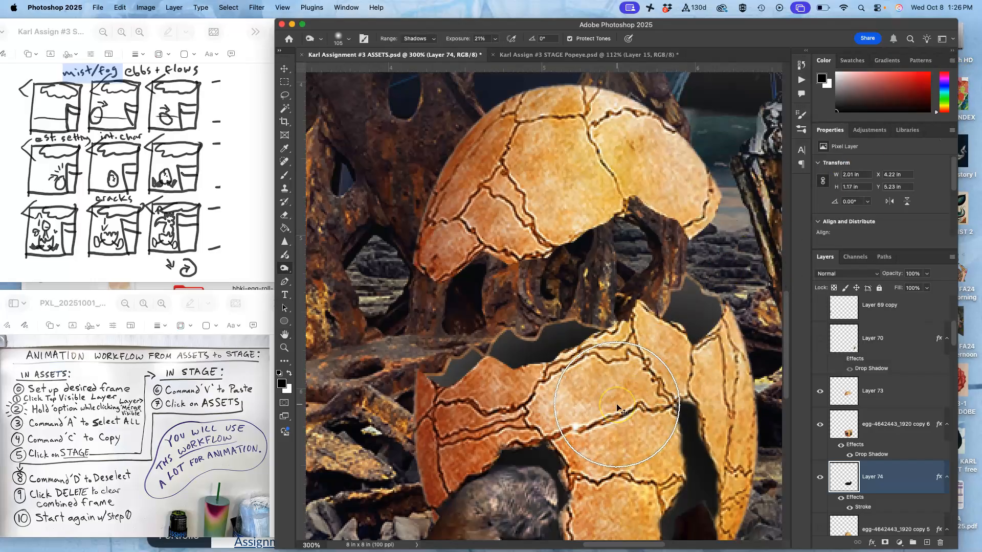
# Move Layer 73, the egg's top shell, down until it closes onto the lower shell
pyautogui.press('super+1')
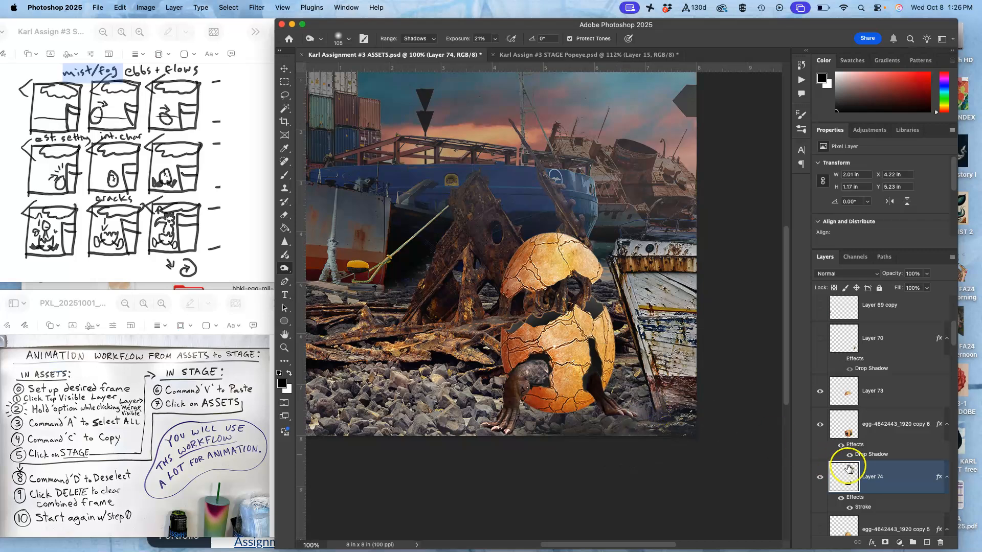
pyautogui.click(868, 432)
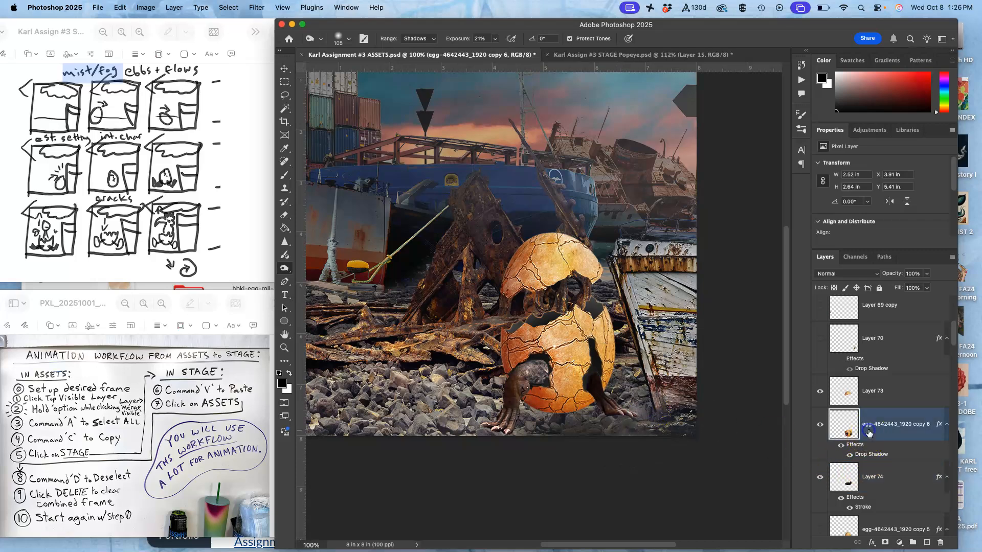
pyautogui.click(820, 391)
pyautogui.click(820, 391)
pyautogui.click(860, 393)
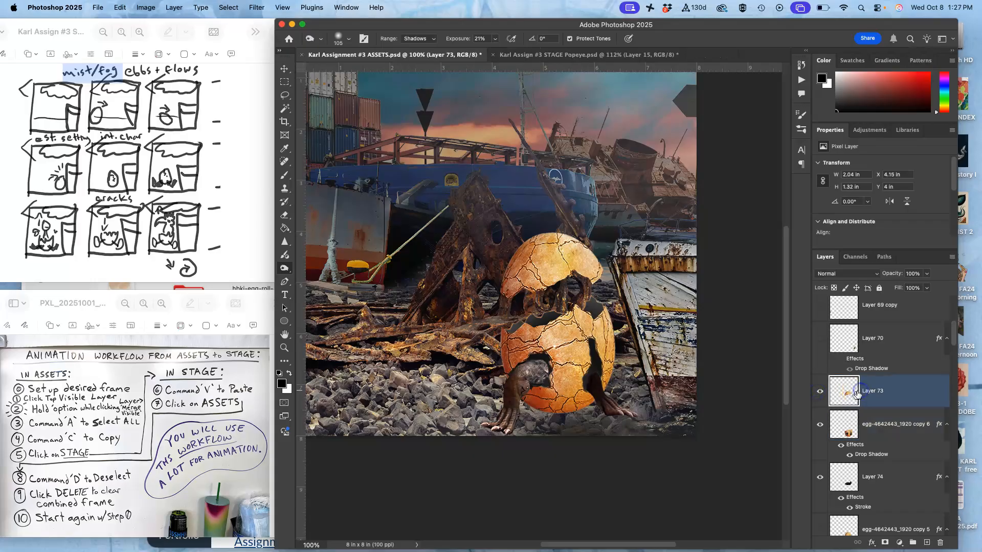
pyautogui.click(284, 69)
pyautogui.moveTo(553, 268); pyautogui.dragTo(557, 293)
pyautogui.press('Down')
pyautogui.press('Down')
pyautogui.press('Down')
pyautogui.press('Down')
pyautogui.press('Down')
pyautogui.press('Down')
pyautogui.press('Down')
pyautogui.press('Down')
pyautogui.press('Down')
pyautogui.press('Down')
pyautogui.press('Down')
pyautogui.press('Down')
# Rotate the top shell on Layer 73 by -2 degrees so it sits slightly tilted on the lower shell
pyautogui.press('super+t')
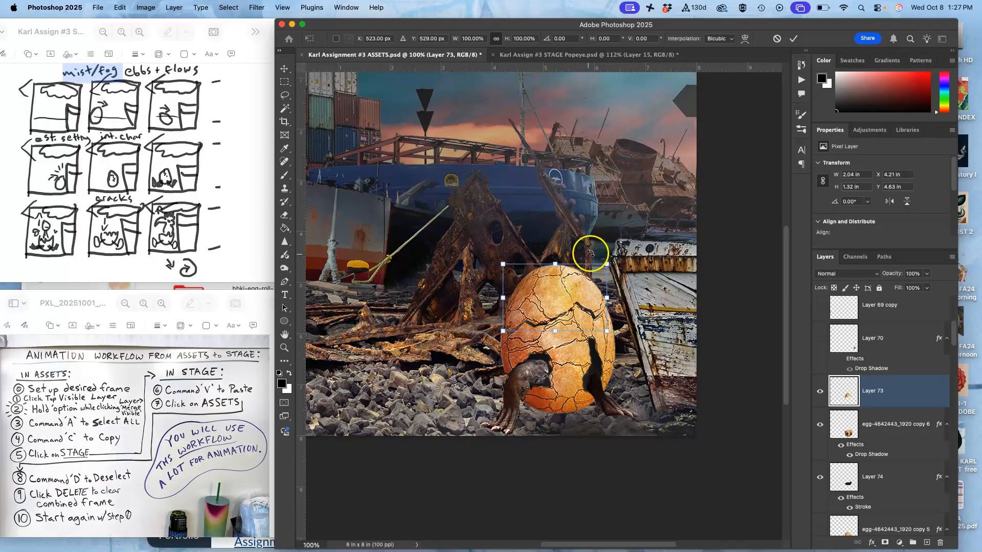
pyautogui.moveTo(612, 259); pyautogui.dragTo(610, 258)
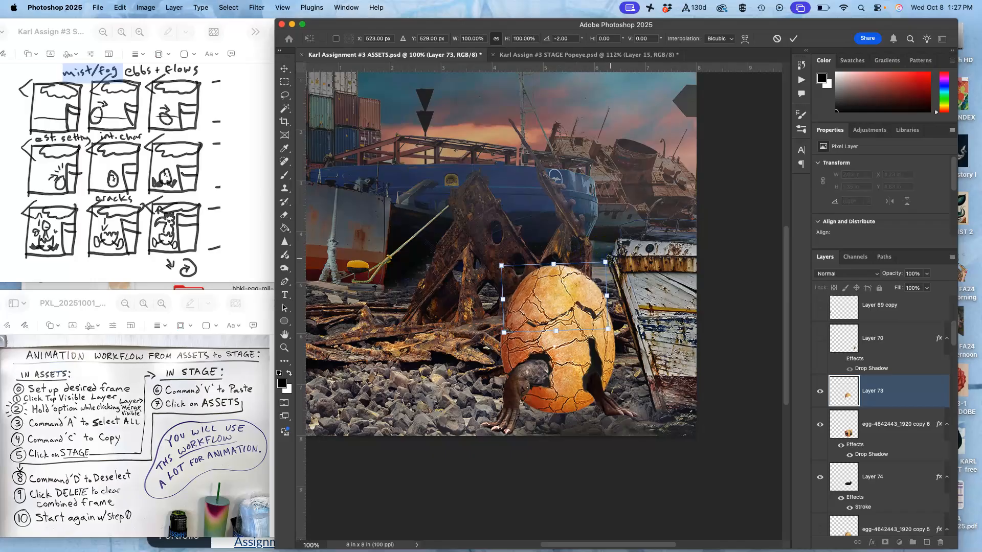
pyautogui.press('Return')
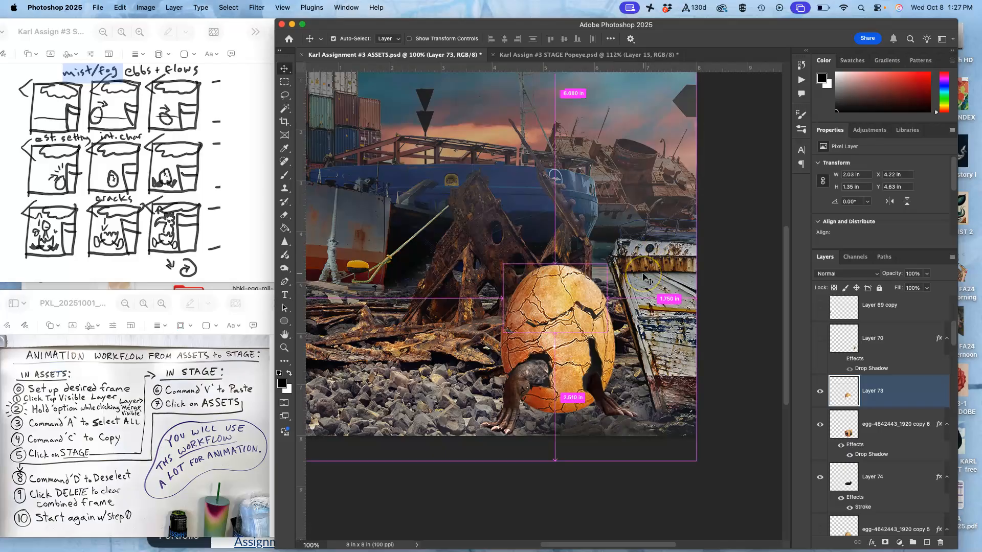
# Compare the frame with the STAGE document, and merge the visible ASSETS layers into a new layer above TOP MOST
pyautogui.press('super+0')
pyautogui.click(567, 56)
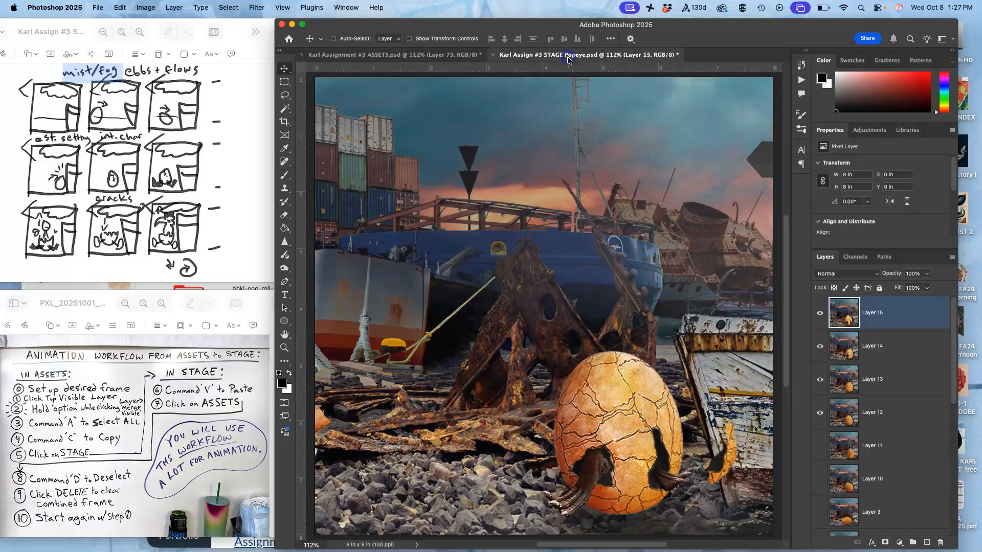
pyautogui.click(464, 56)
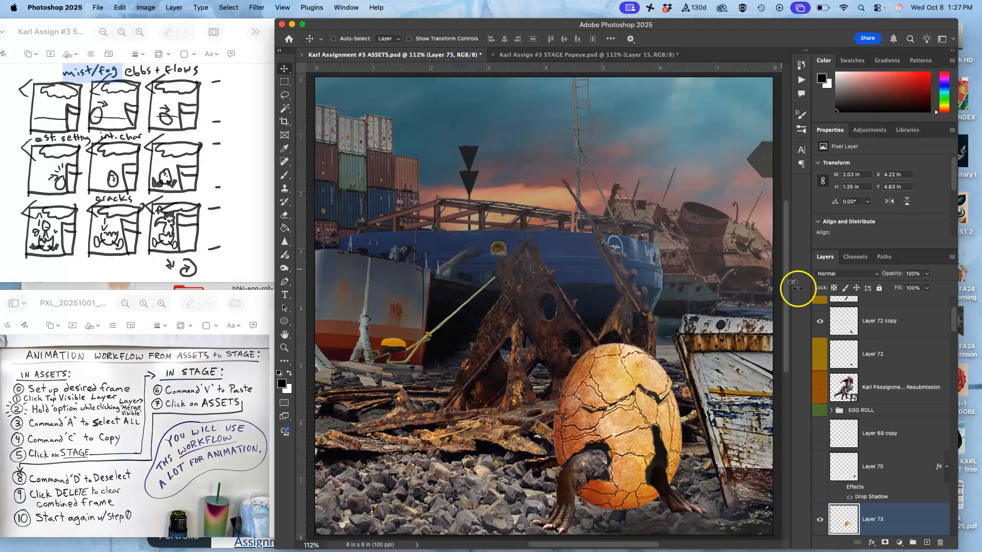
pyautogui.scroll(3, 851, 381)
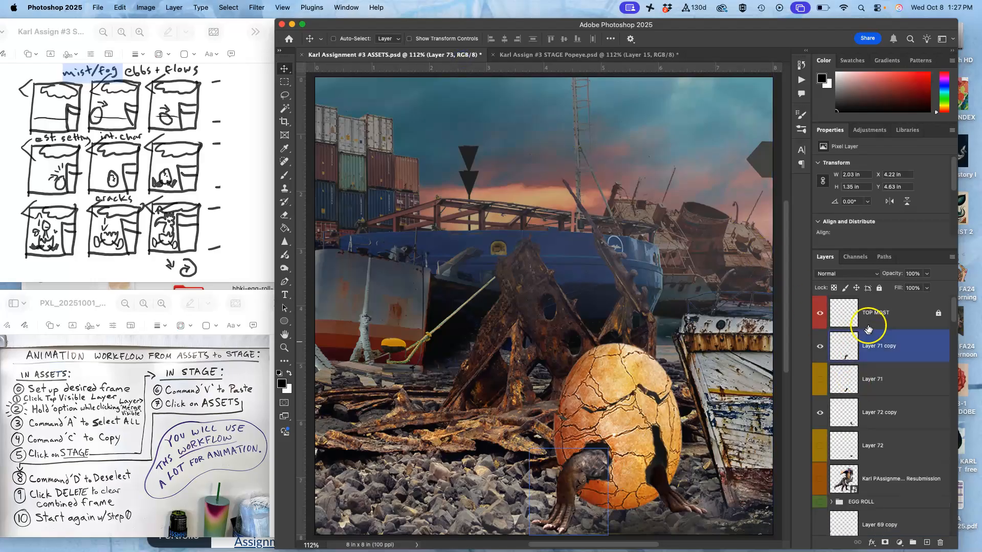
pyautogui.click(880, 313)
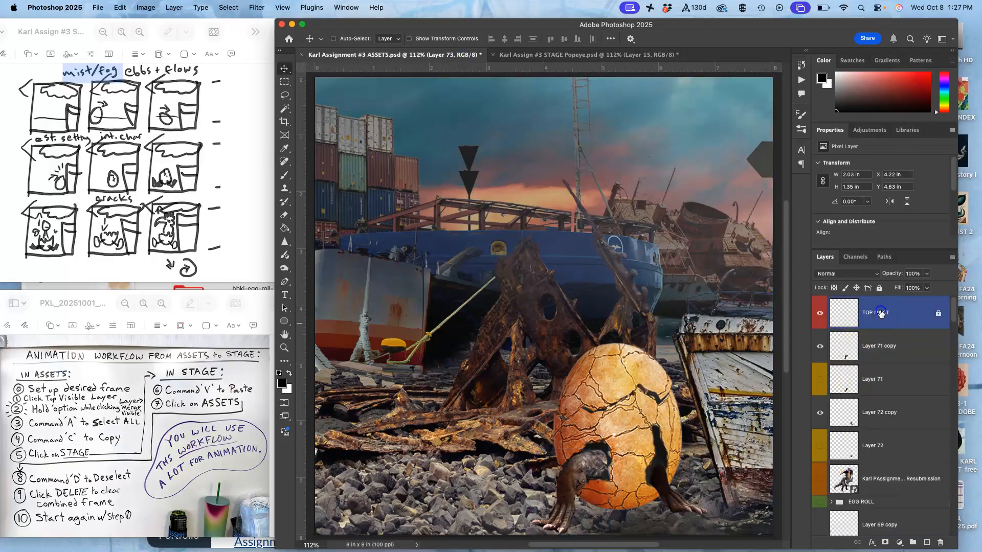
pyautogui.click(178, 6)
pyautogui.keyDown('alt'); pyautogui.click(175, 448); pyautogui.keyUp('alt')
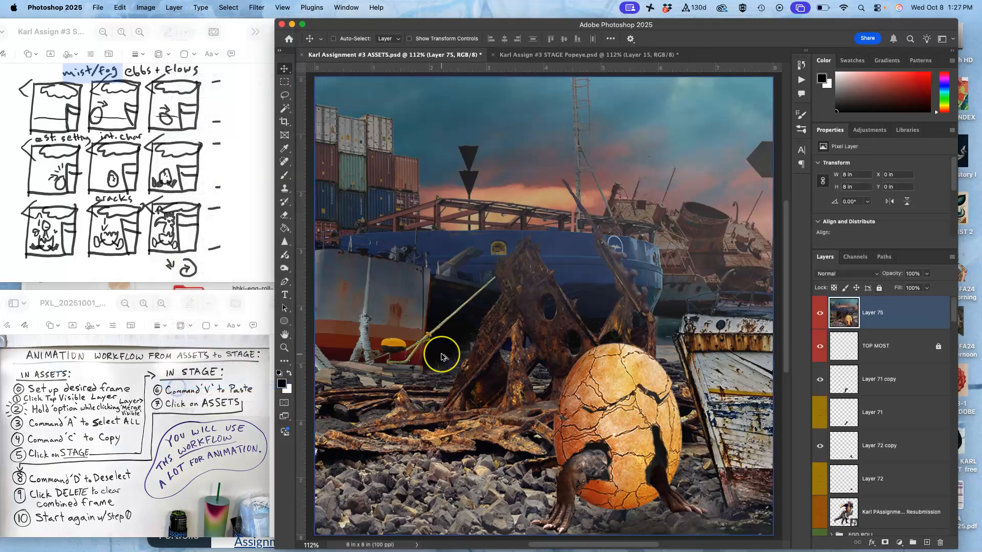
# Copy the entire merged frame and paste it as a new top layer in the STAGE document
pyautogui.press('super+a')
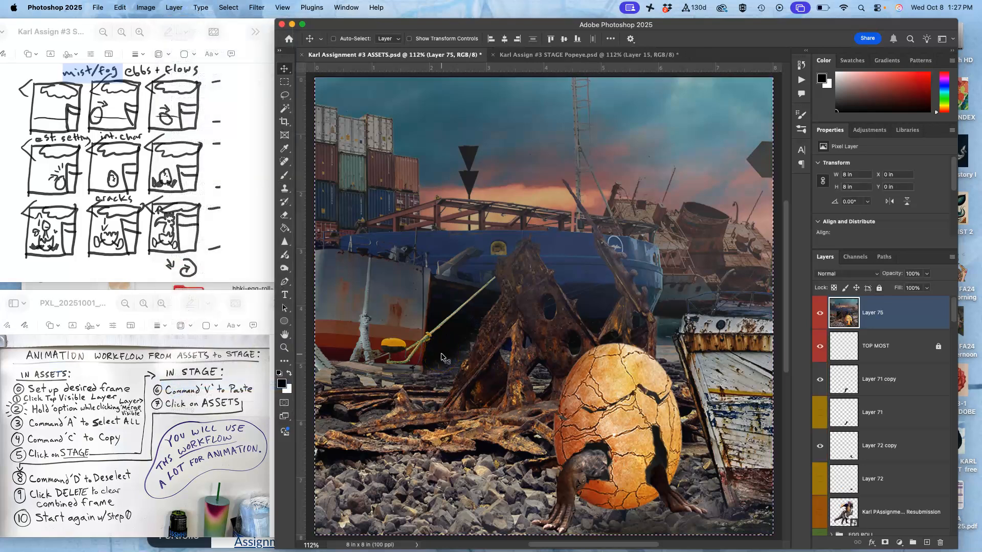
pyautogui.click(591, 55)
pyautogui.press('super+v')
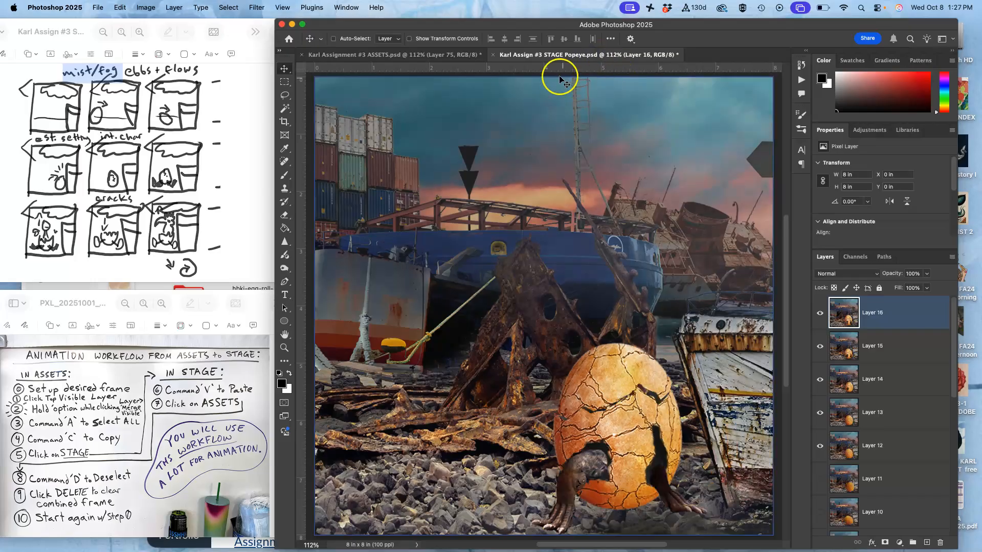
# Return to the ASSETS document and delete the merged frame layer above TOP MOST
pyautogui.click(454, 56)
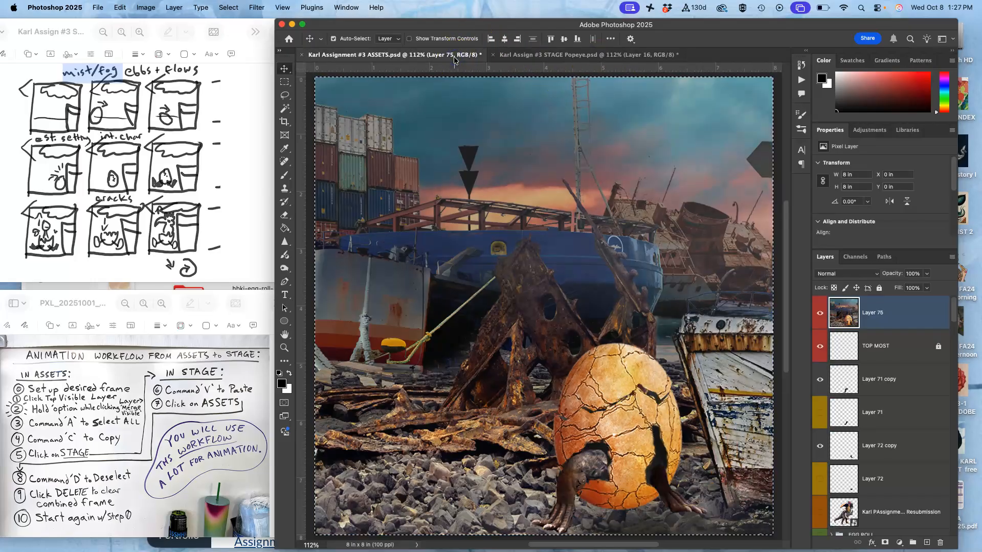
pyautogui.press('BackSpace')
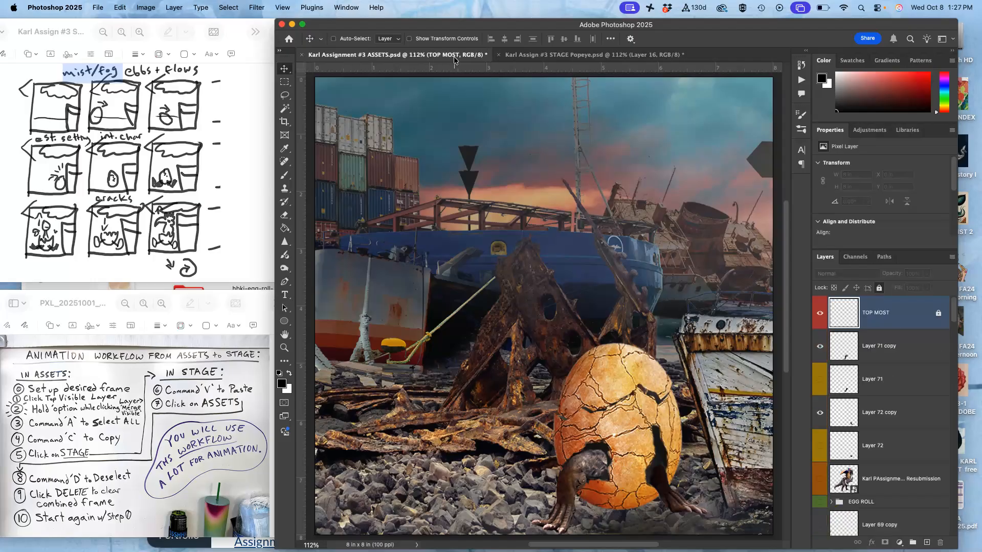
pyautogui.click(606, 132)
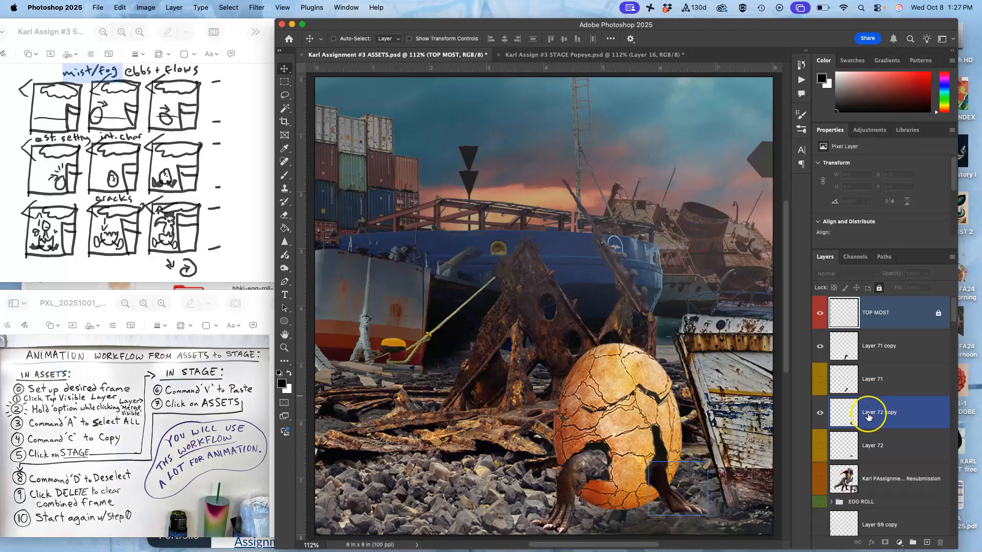
# Duplicate the cloud-mood-143357 copy 16 layer in the Atmosphere group and hide the original
pyautogui.scroll(-15, 867, 417)
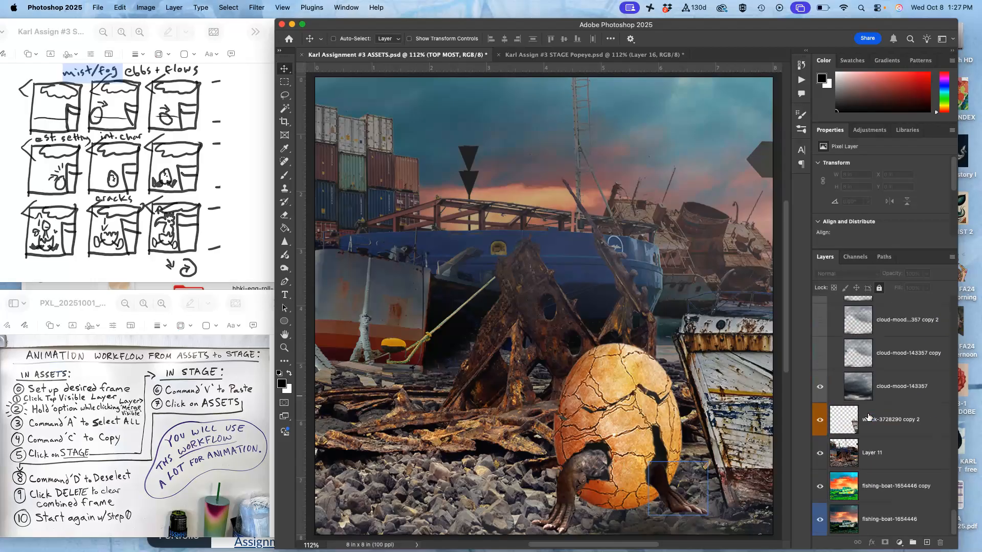
pyautogui.scroll(5, 867, 416)
pyautogui.click(882, 385)
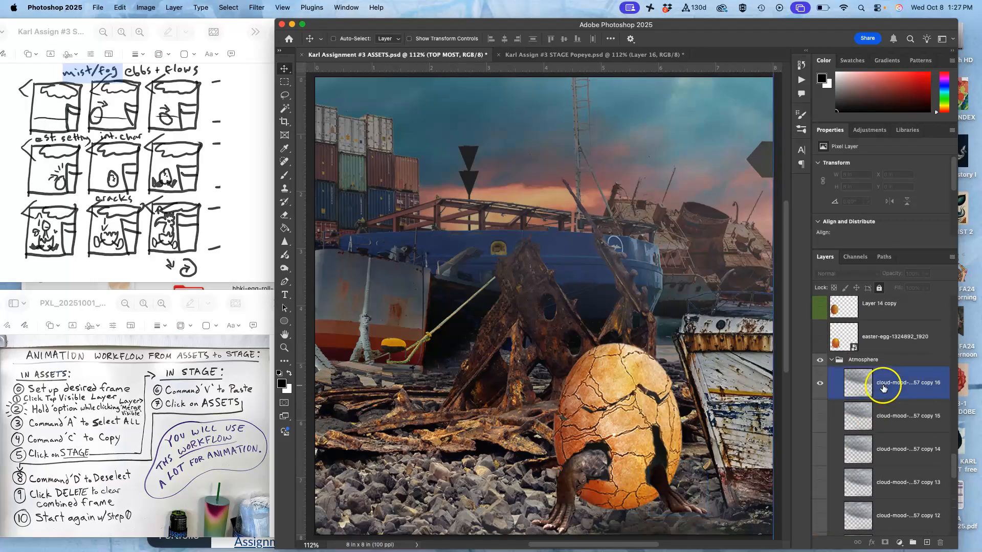
pyautogui.press('super+j')
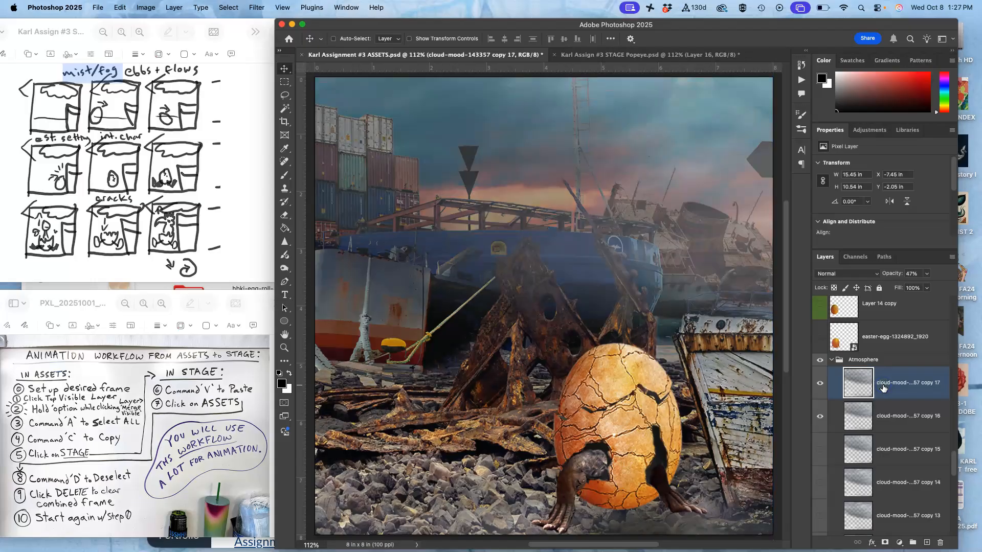
pyautogui.click(819, 415)
pyautogui.press('super+minus')
pyautogui.press('super+minus')
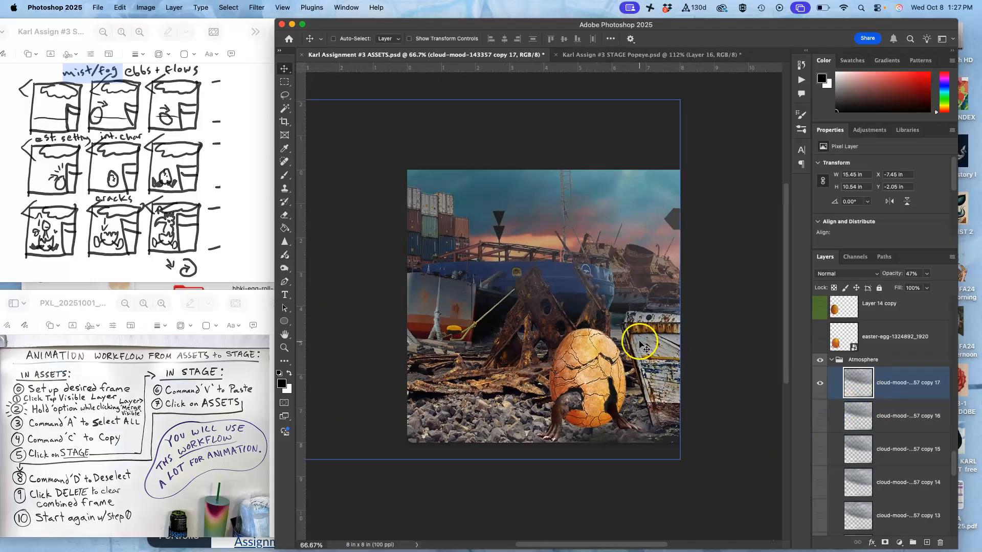
# Enlarge the cloud-mood-143357 copy 17 layer outward from its upper-left corner to about 16.16 by 11 in
pyautogui.press('super+t')
pyautogui.hscroll(-10, 414, 291)
pyautogui.scroll(2, 414, 291)
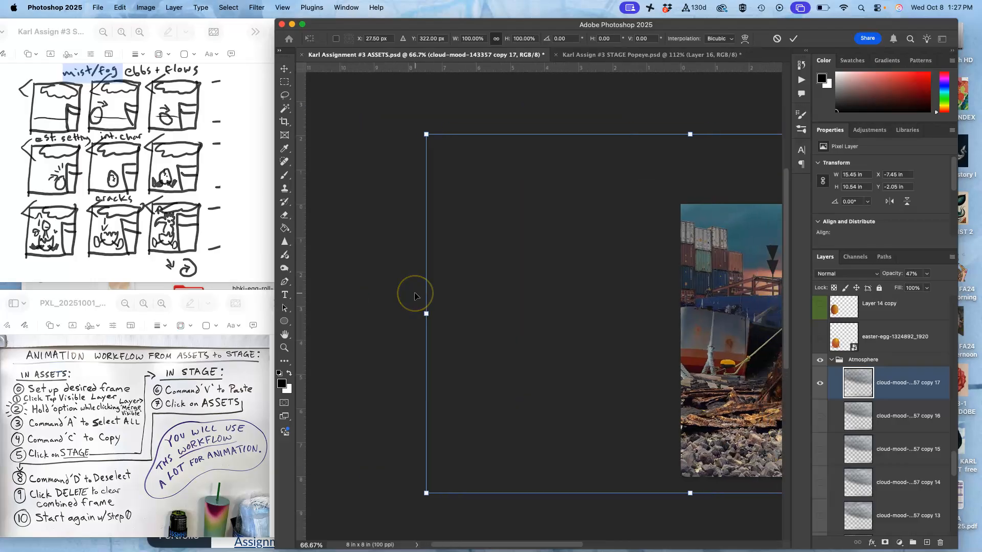
pyautogui.moveTo(420, 135); pyautogui.dragTo(396, 119)
pyautogui.press('Return')
# Set the opacity of the fishing-boat-1654446 copy layer to 16%
pyautogui.scroll(-12, 851, 370)
pyautogui.click(868, 389)
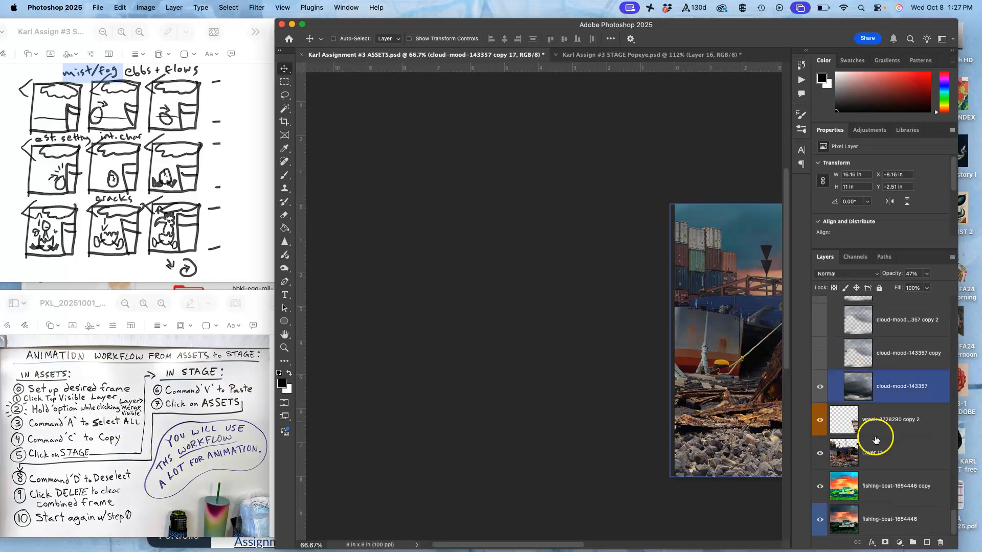
pyautogui.click(892, 486)
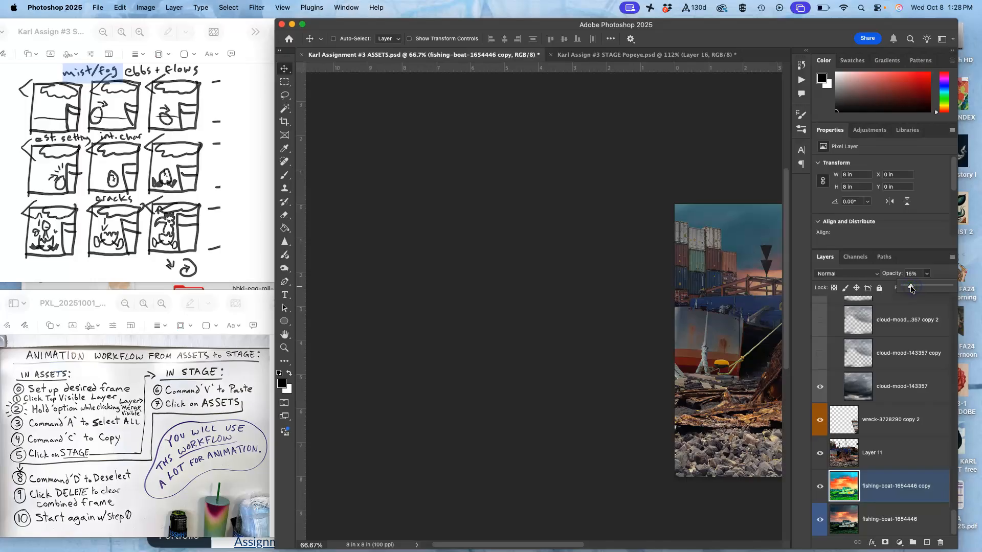
pyautogui.click(893, 398)
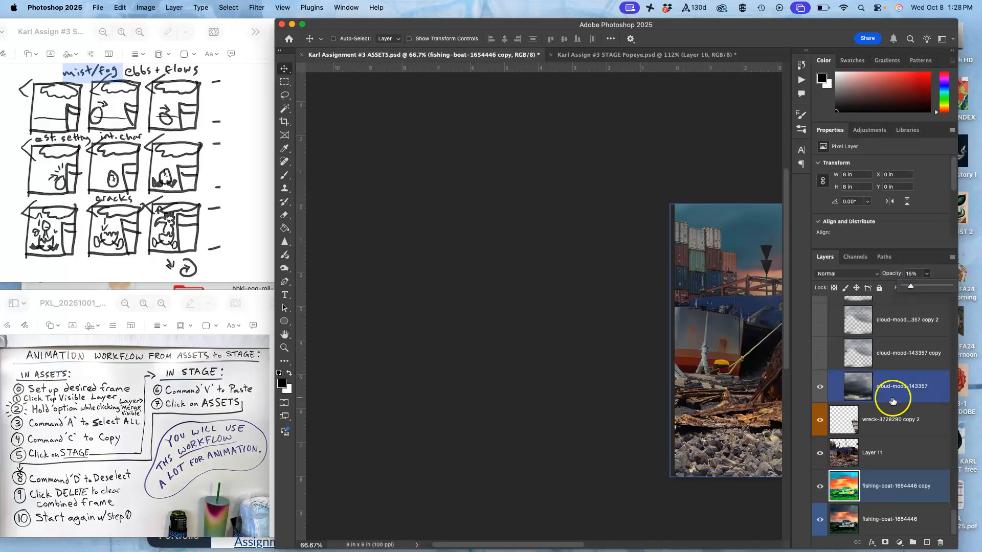
# Toggle the full creature layer above the EGG ROLL group to compare its pose and size with the egg
pyautogui.scroll(15, 894, 400)
pyautogui.click(893, 401)
pyautogui.click(839, 476)
pyautogui.click(818, 479)
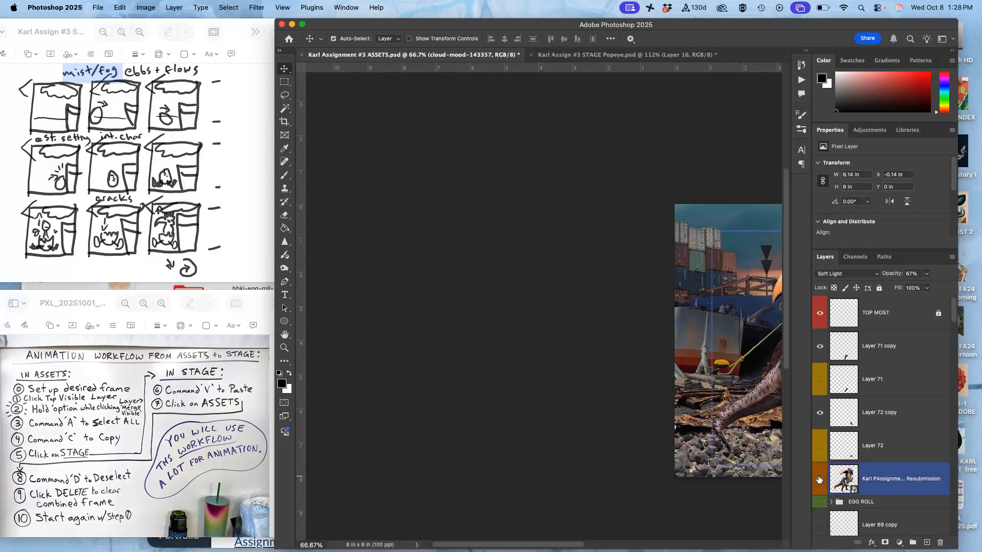
pyautogui.press('super+minus')
pyautogui.press('super+minus')
pyautogui.press('super+0')
pyautogui.click(818, 476)
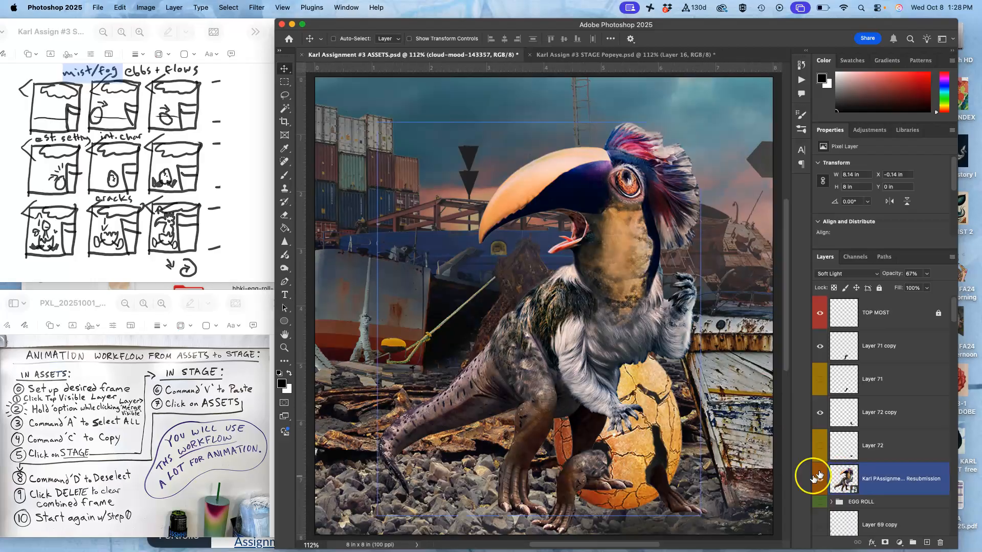
# Duplicate the full creature layer above the EGG ROLL group and rasterize the duplicate
pyautogui.click(871, 477)
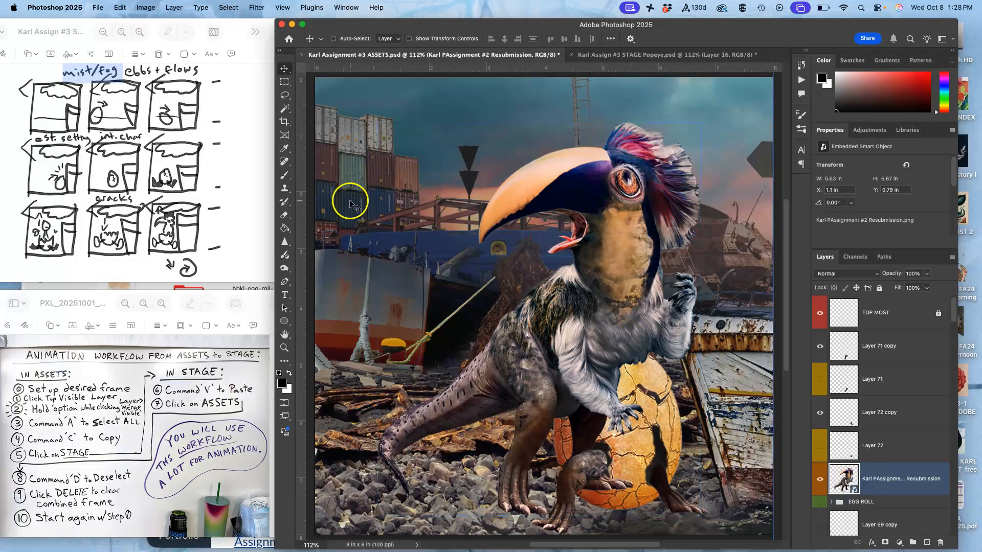
pyautogui.click(285, 96)
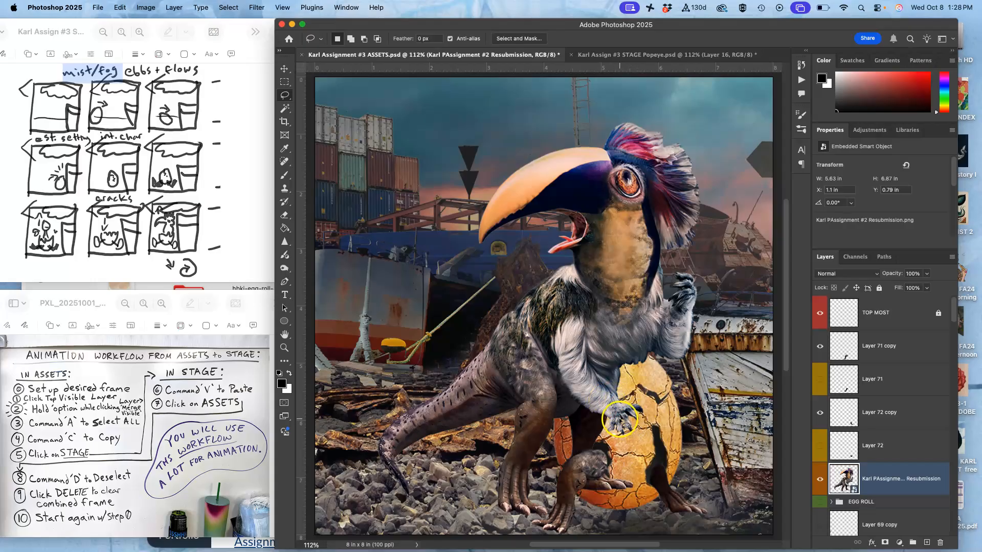
pyautogui.press('super+j')
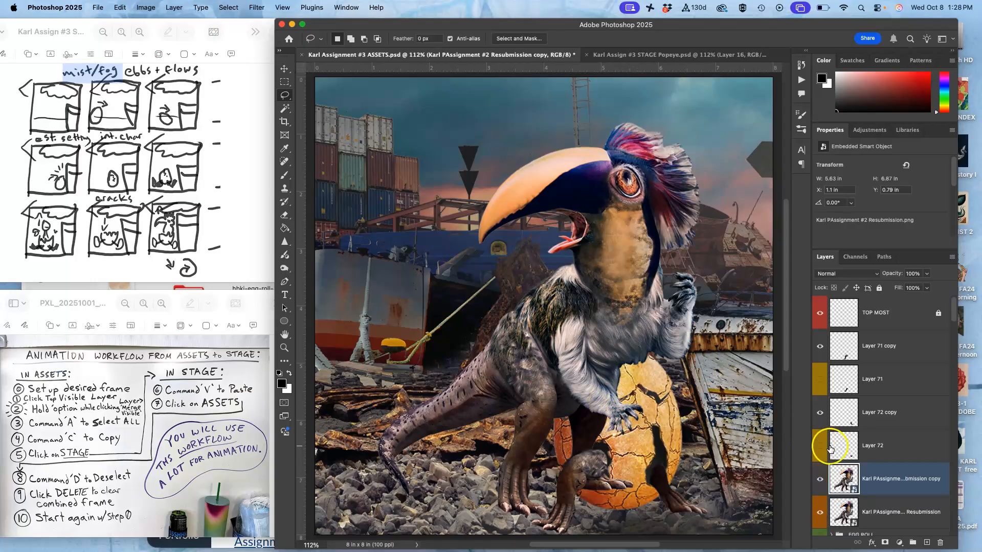
pyautogui.rightClick(902, 477)
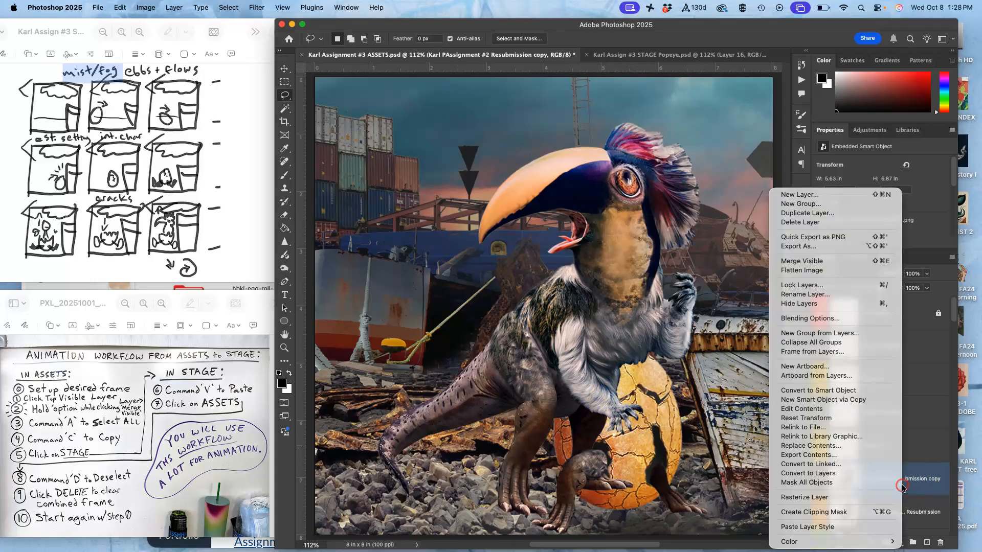
pyautogui.click(849, 497)
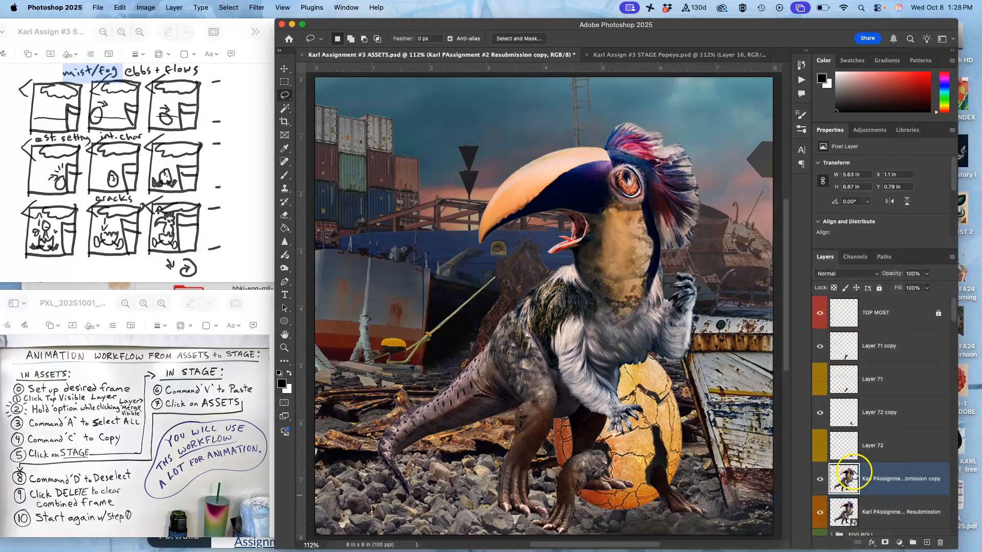
# Place the rasterized creature copy directly below the egg-4642443_1920 copy 6 layer and hide the original creature layer
pyautogui.moveTo(848, 479)
pyautogui.mouseDown()
pyautogui.moveTo(841, 283)
pyautogui.moveTo(844, 536)
pyautogui.moveTo(842, 450)
pyautogui.moveTo(840, 482)
pyautogui.mouseUp()
pyautogui.scroll(5, 853, 443)
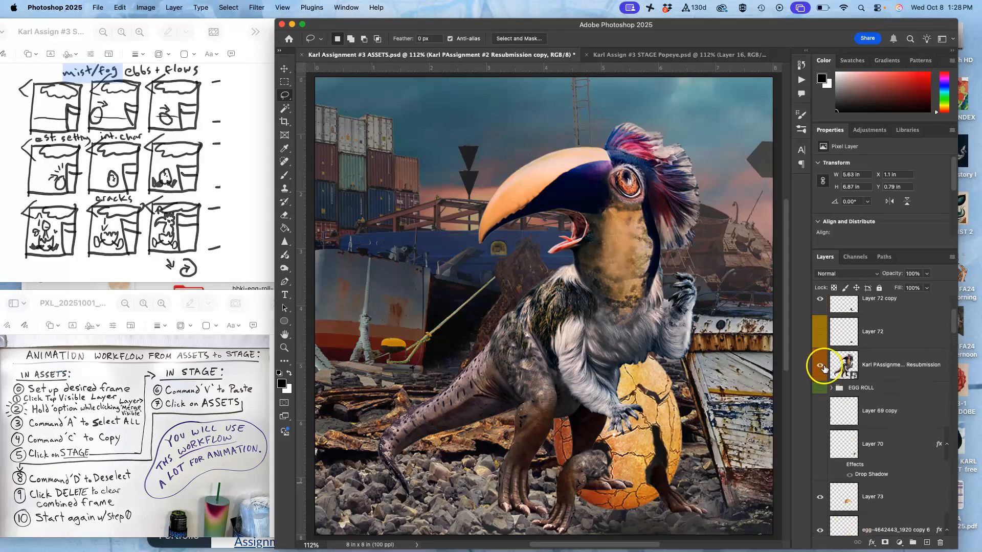
pyautogui.click(821, 366)
pyautogui.scroll(-3, 706, 372)
pyautogui.hscroll(2, 706, 371)
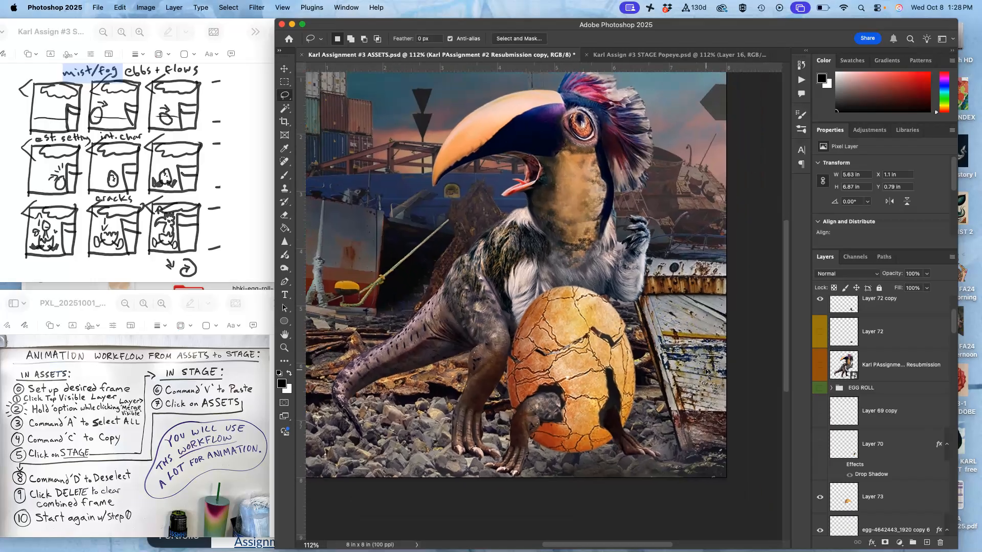
# Toggle the Layer 72 copy foot off and on to compare it with the full creature's foot
pyautogui.scroll(3, 828, 434)
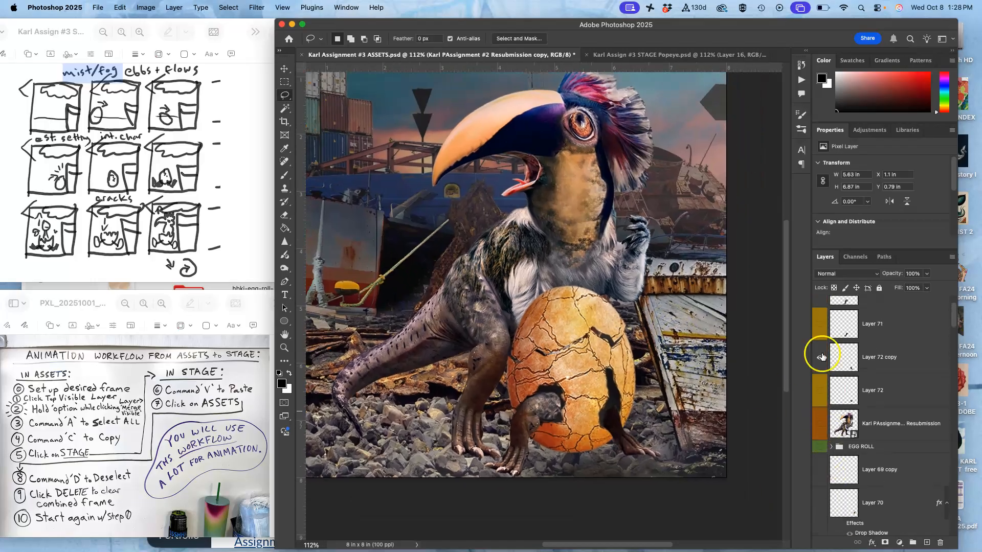
pyautogui.click(820, 359)
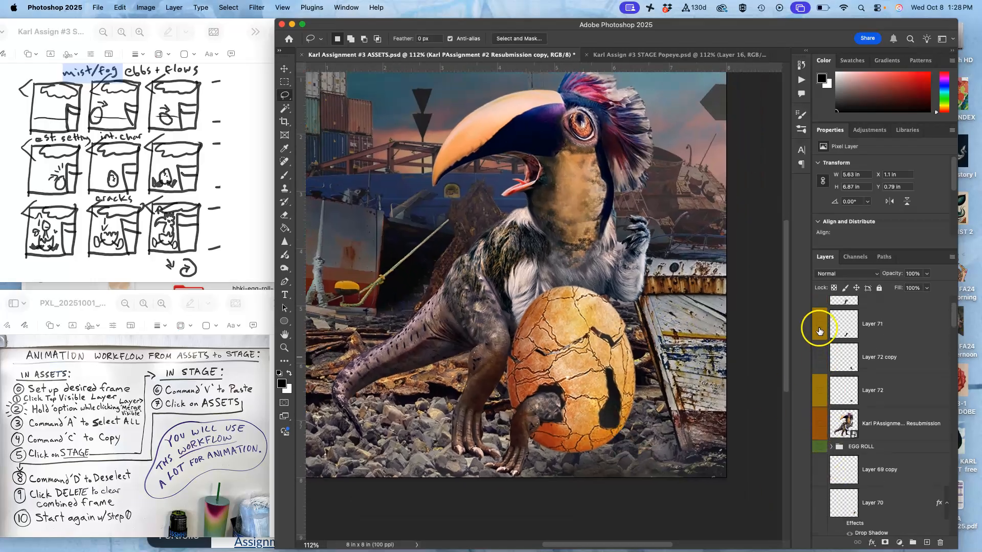
pyautogui.click(818, 351)
pyautogui.click(846, 414)
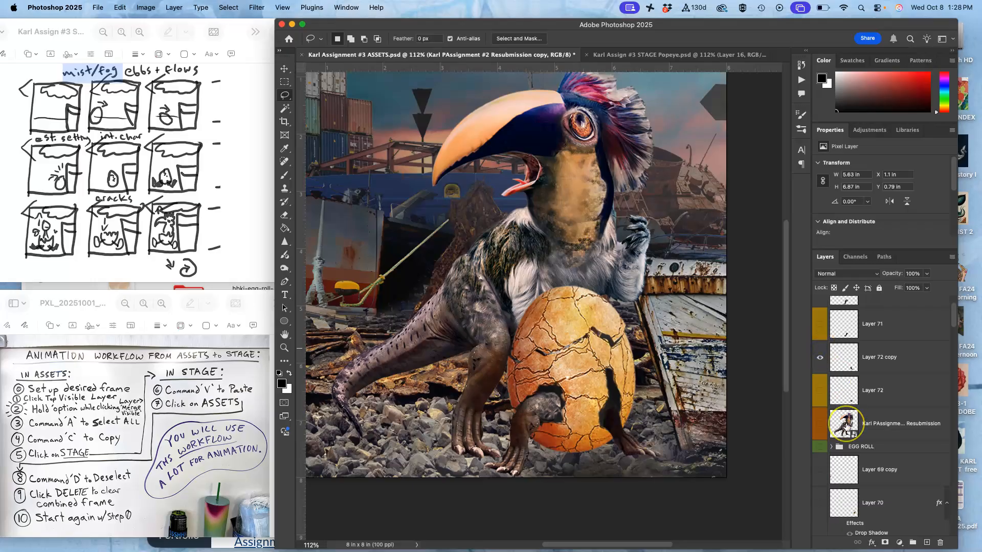
# Scale the creature copy down to about 85% with Free Transform and position it behind the egg with its head above the shell
pyautogui.scroll(-6, 846, 426)
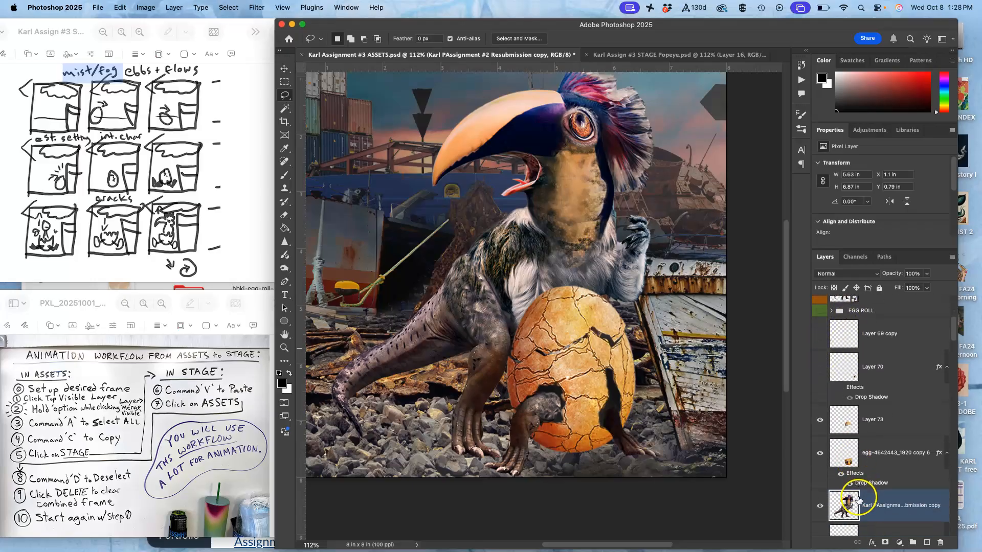
pyautogui.click(285, 69)
pyautogui.click(534, 198)
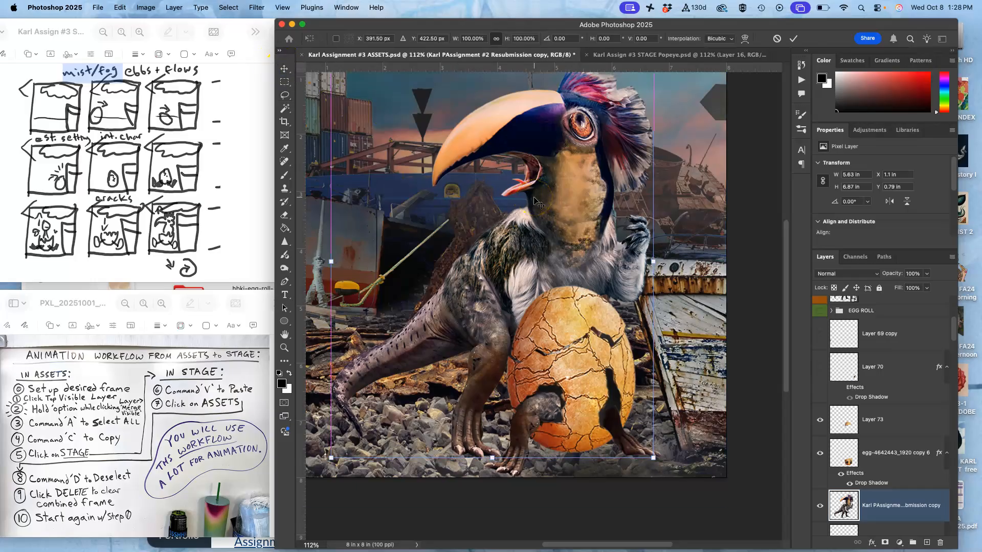
pyautogui.press('super+t')
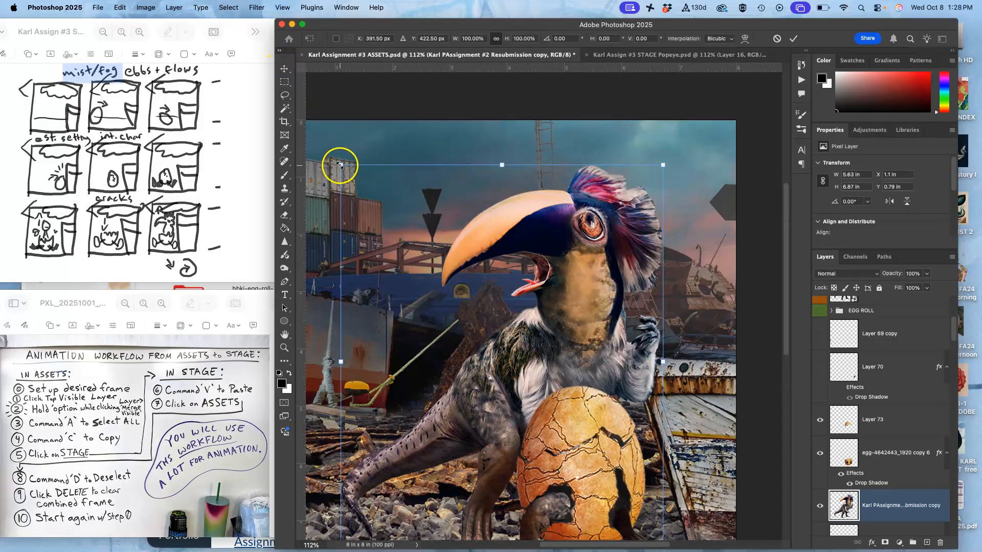
pyautogui.moveTo(340, 165); pyautogui.dragTo(450, 303)
pyautogui.scroll(-5, 344, 302)
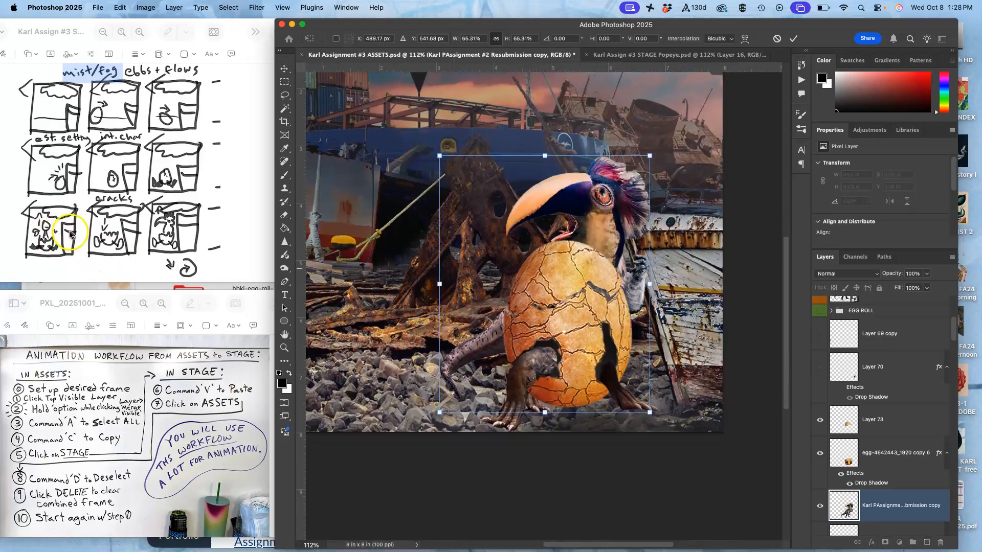
pyautogui.moveTo(586, 217); pyautogui.dragTo(555, 234)
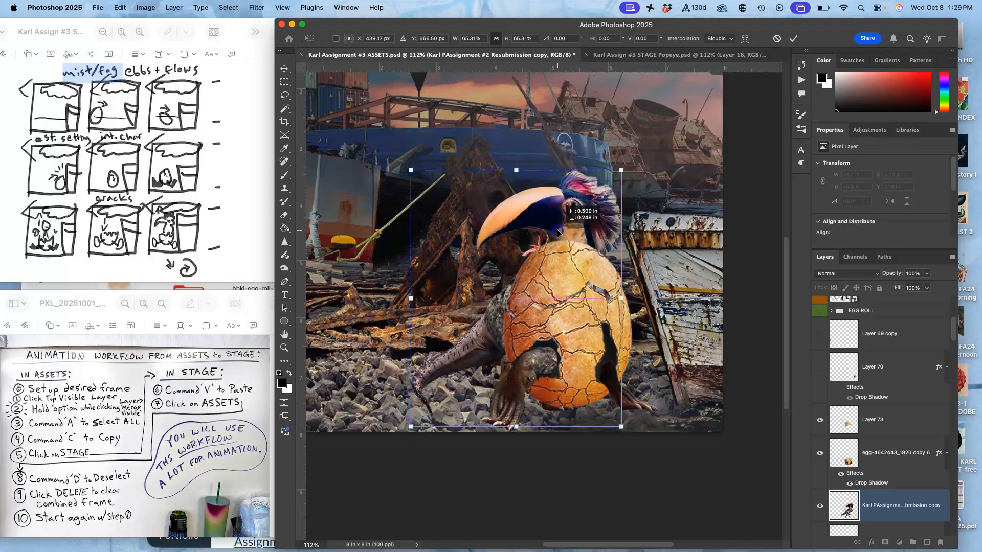
pyautogui.moveTo(619, 169); pyautogui.dragTo(674, 81)
pyautogui.moveTo(623, 185); pyautogui.dragTo(615, 185)
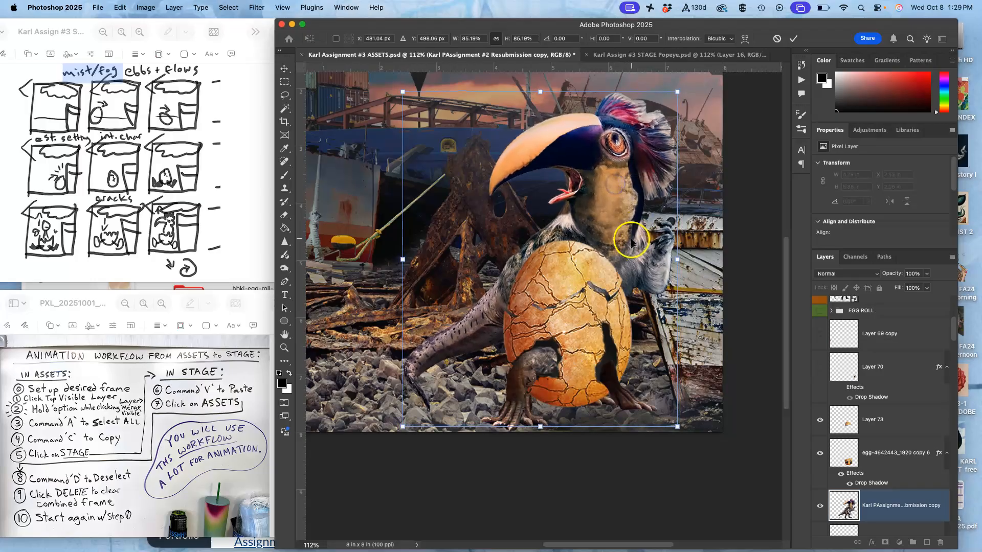
# Distort the creature copy by pulling its lower-right corner slightly outward and its upper-right corner slightly down
pyautogui.rightClick(651, 329)
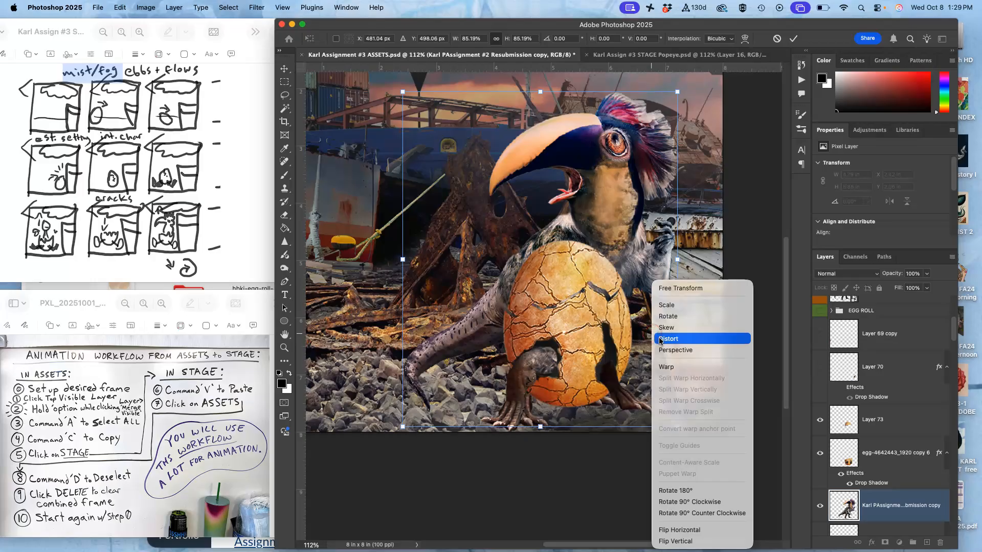
pyautogui.click(667, 338)
pyautogui.moveTo(677, 427); pyautogui.dragTo(684, 435)
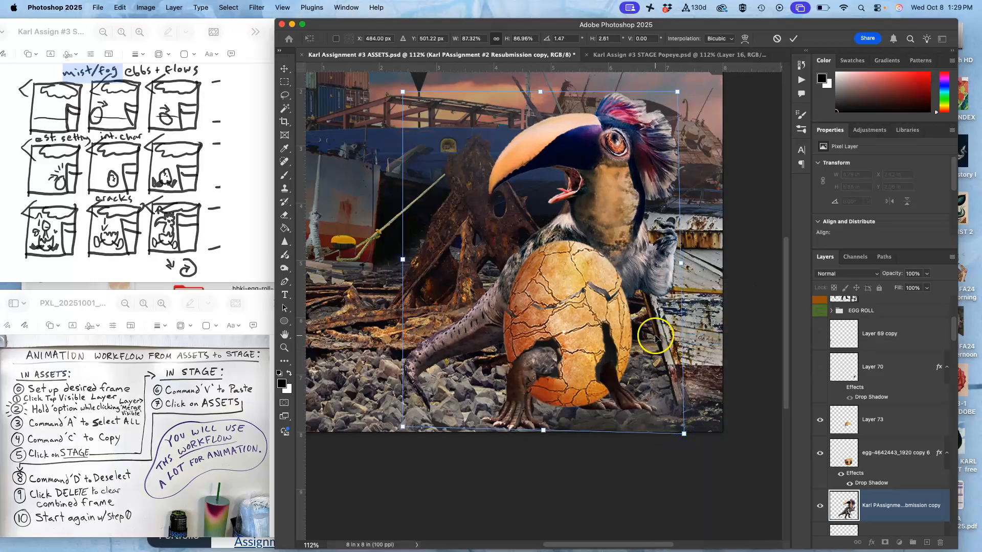
pyautogui.moveTo(678, 91)
pyautogui.mouseDown()
pyautogui.moveTo(691, 102)
pyautogui.moveTo(680, 99)
pyautogui.mouseUp()
# Warp the creature copy's body toward the lower right, making the layer about 4.95 by 5.84 in, and apply the transformation
pyautogui.rightClick(639, 231)
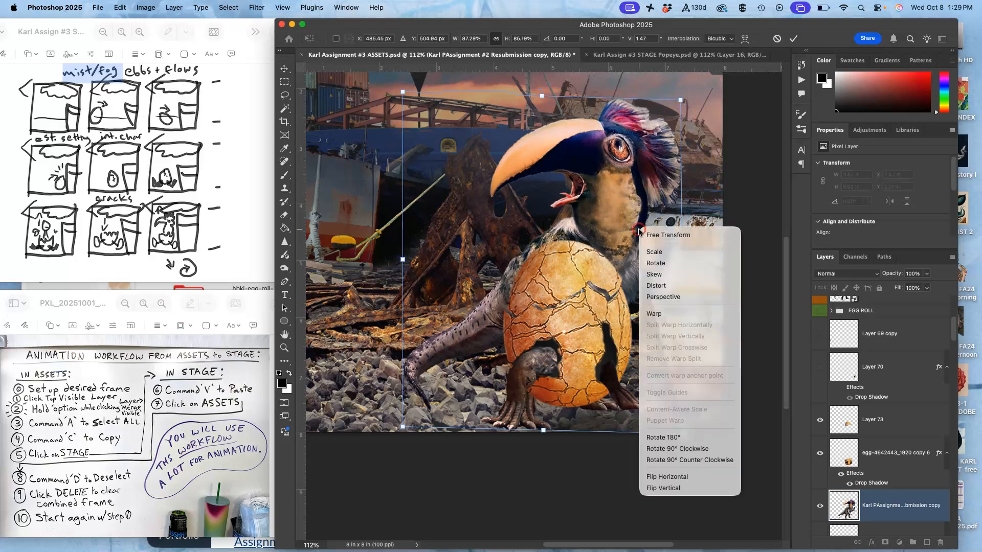
pyautogui.click(657, 313)
pyautogui.moveTo(612, 332); pyautogui.dragTo(639, 347)
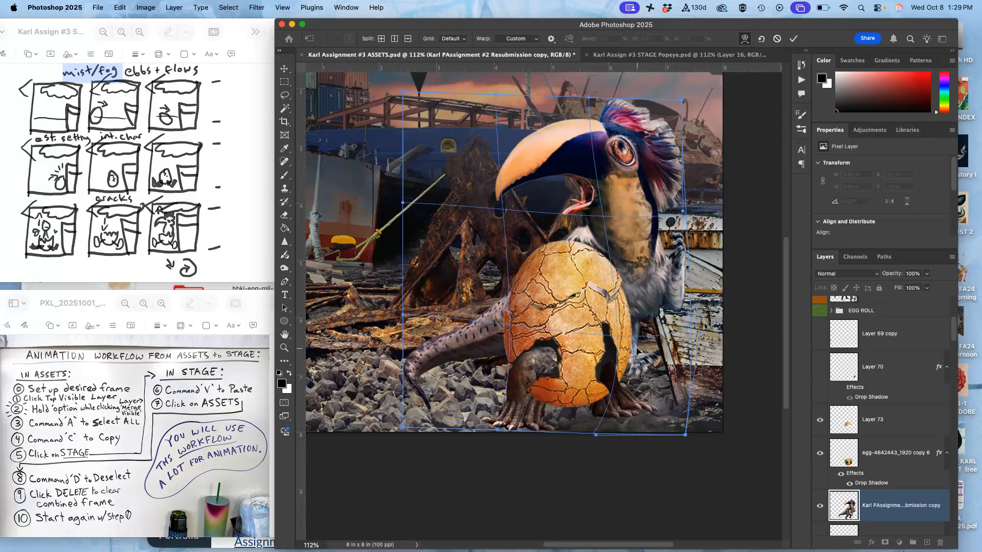
pyautogui.press('Return')
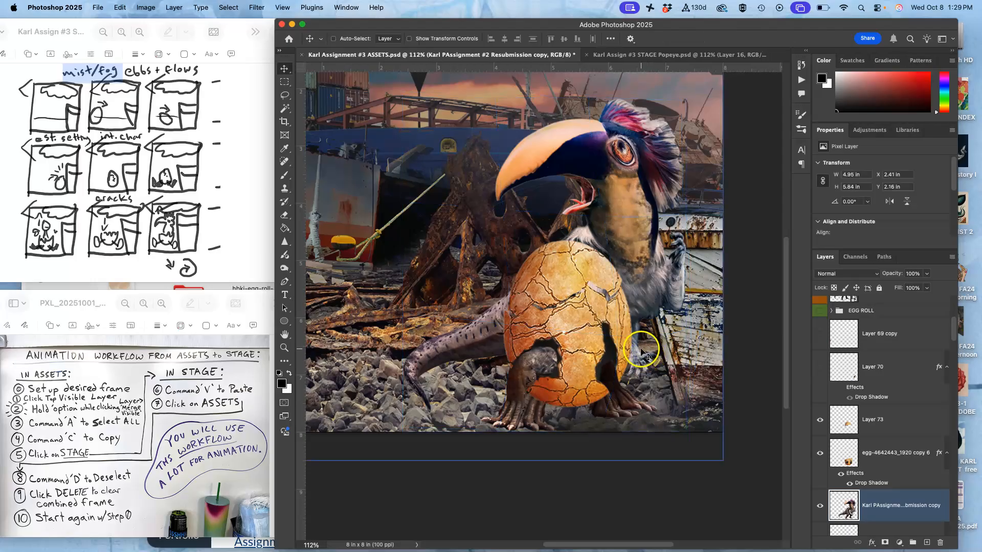
# Raise the creature copy above the egg-4642443_1920 copy 6 and Layer 73 layers in the stacking order
pyautogui.click(869, 502)
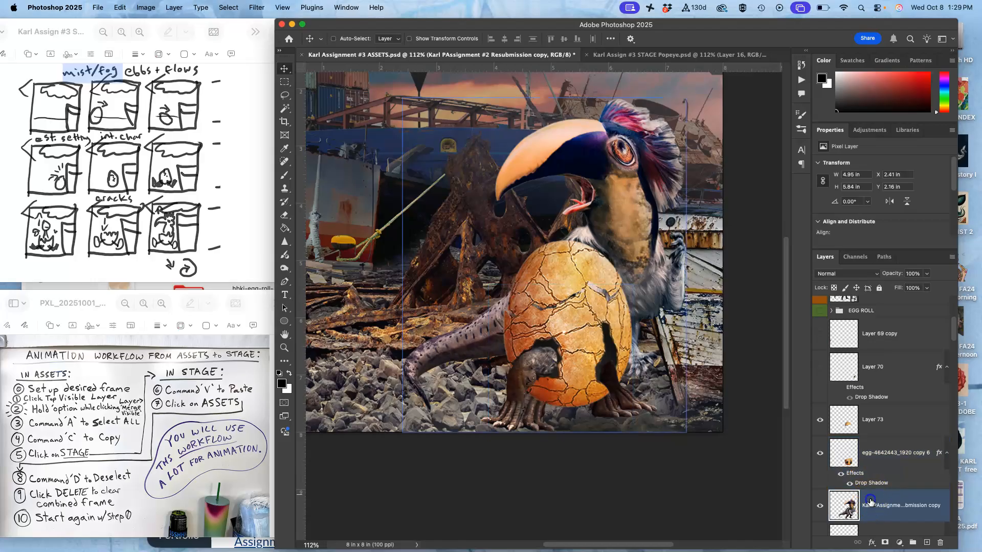
pyautogui.press('super+bracketright')
pyautogui.press('super+bracketright')
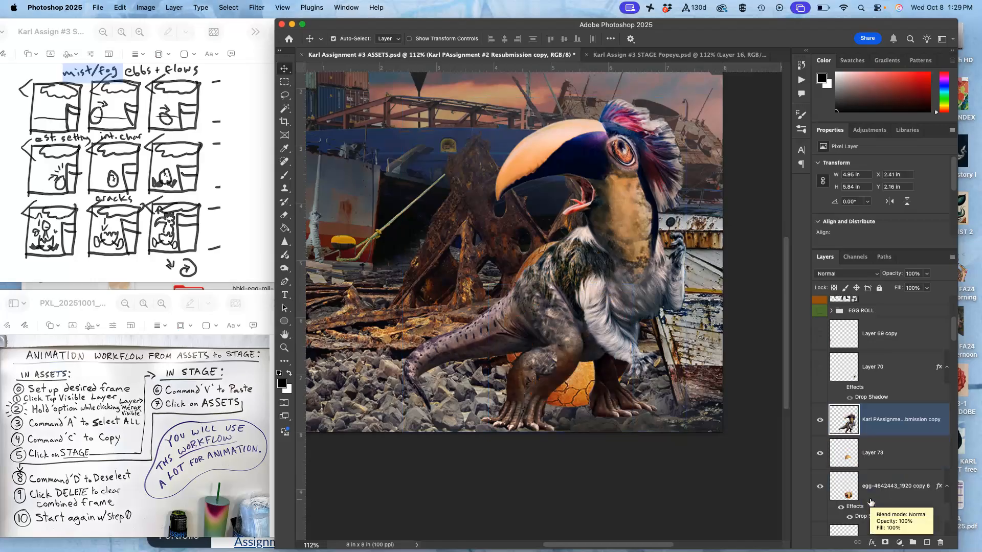
# Toggle the Layer 72 copy and Layer 71 copy feet to compare them with the creature copy's legs
pyautogui.scroll(4, 861, 419)
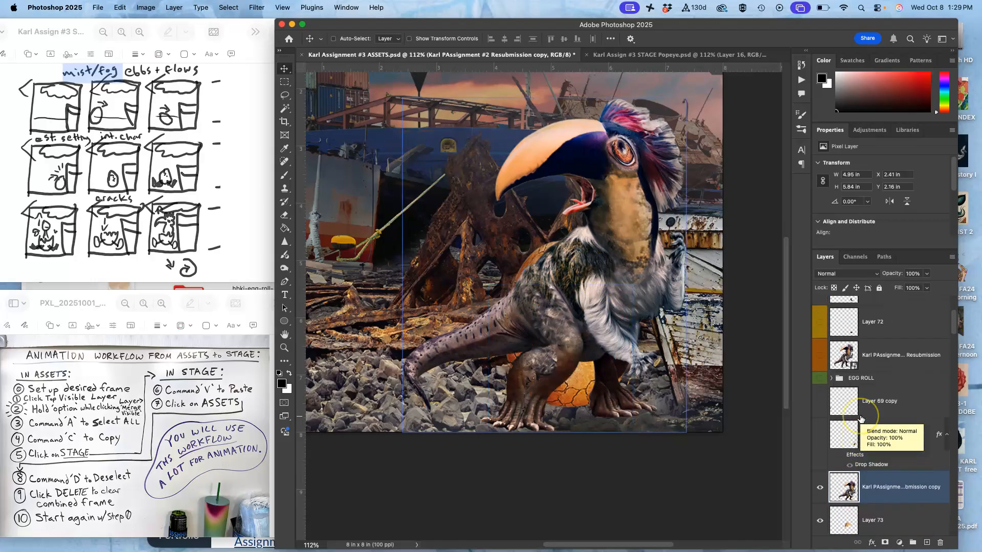
pyautogui.scroll(1, 861, 419)
pyautogui.click(822, 339)
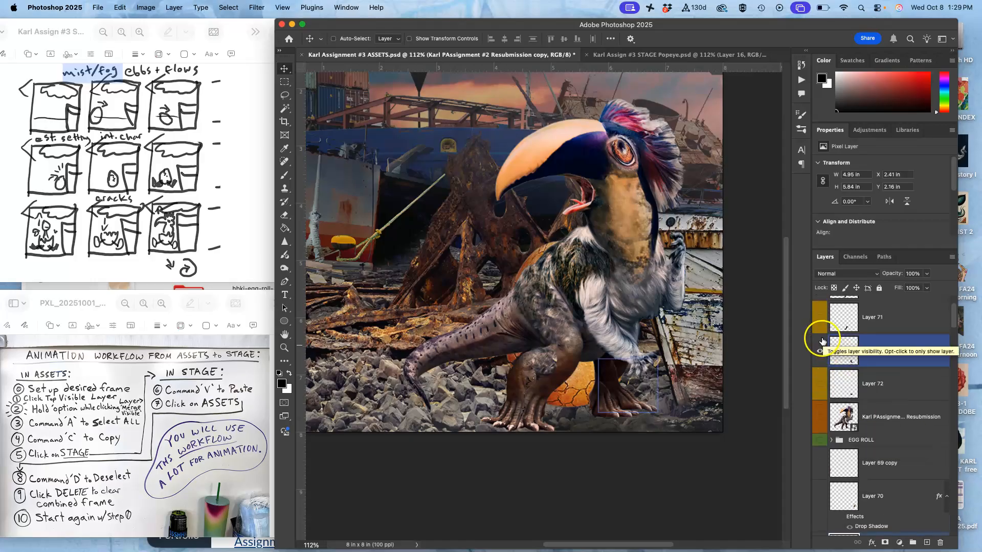
pyautogui.click(820, 352)
pyautogui.click(819, 352)
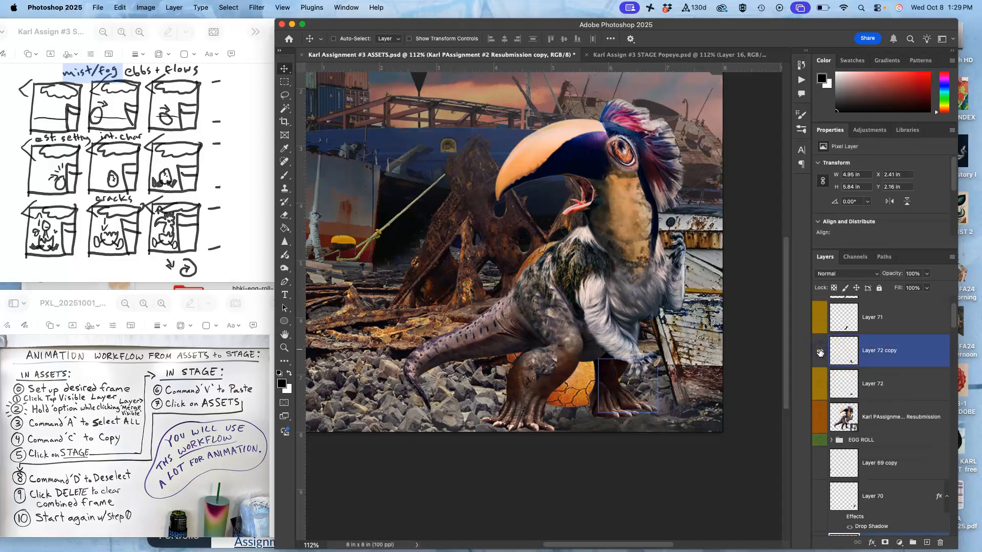
pyautogui.click(819, 352)
pyautogui.click(819, 352)
pyautogui.scroll(2, 820, 363)
pyautogui.click(820, 340)
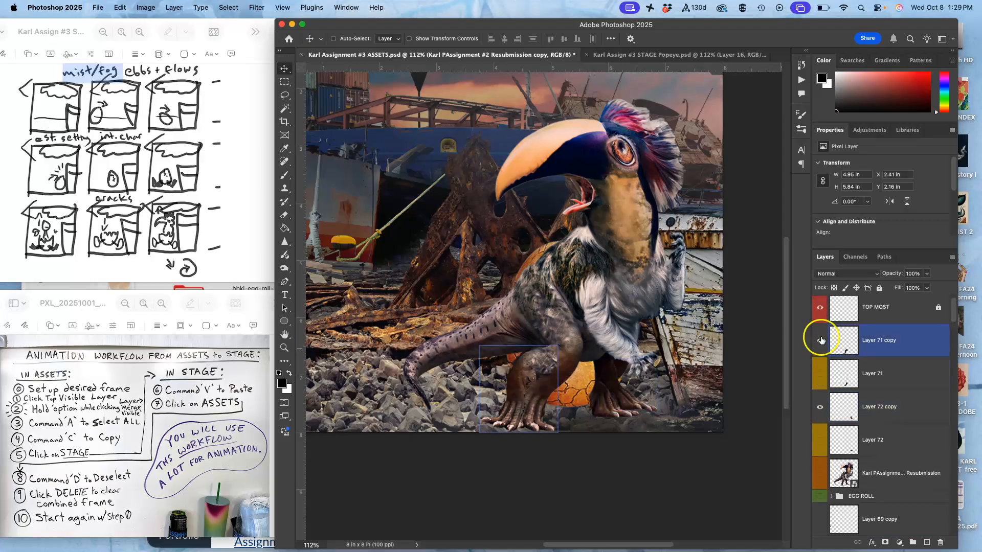
pyautogui.click(820, 340)
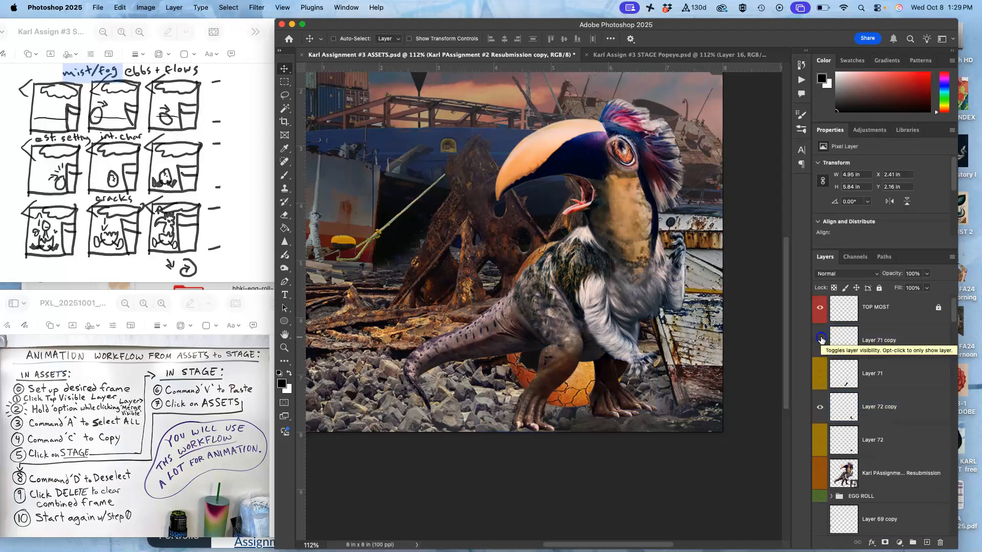
pyautogui.click(820, 340)
pyautogui.click(821, 340)
pyautogui.click(820, 339)
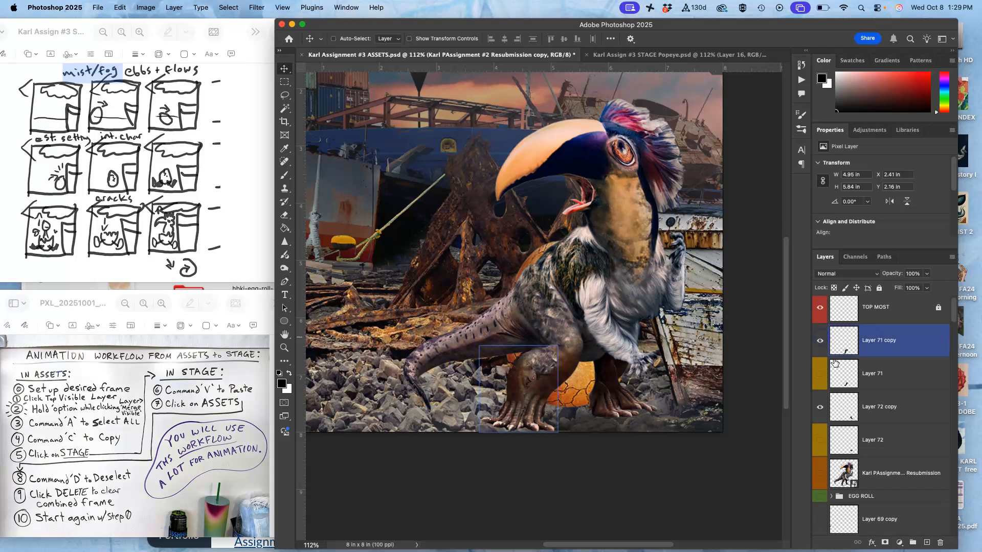
# Duplicate the Layer 73 and egg-4642443_1920 copy 6 layers together and hide the two originals
pyautogui.scroll(-5, 848, 388)
pyautogui.click(855, 424)
pyautogui.click(867, 503)
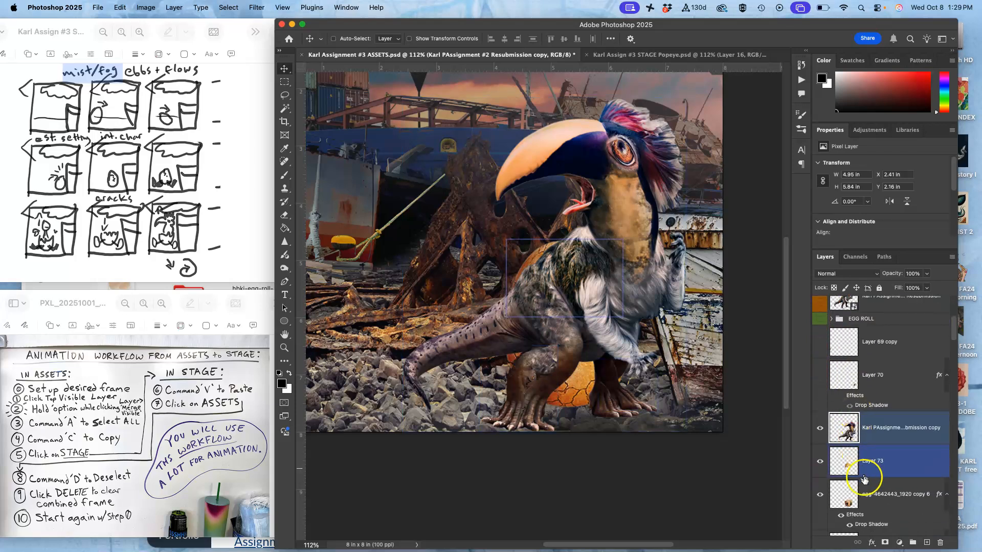
pyautogui.keyDown('super'); pyautogui.click(872, 476); pyautogui.keyUp('super')
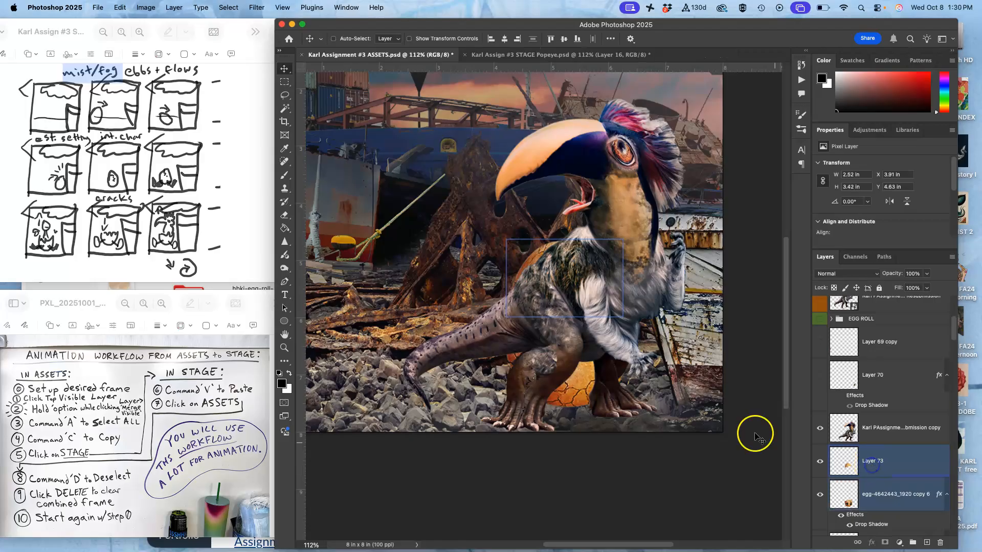
pyautogui.press('super+j')
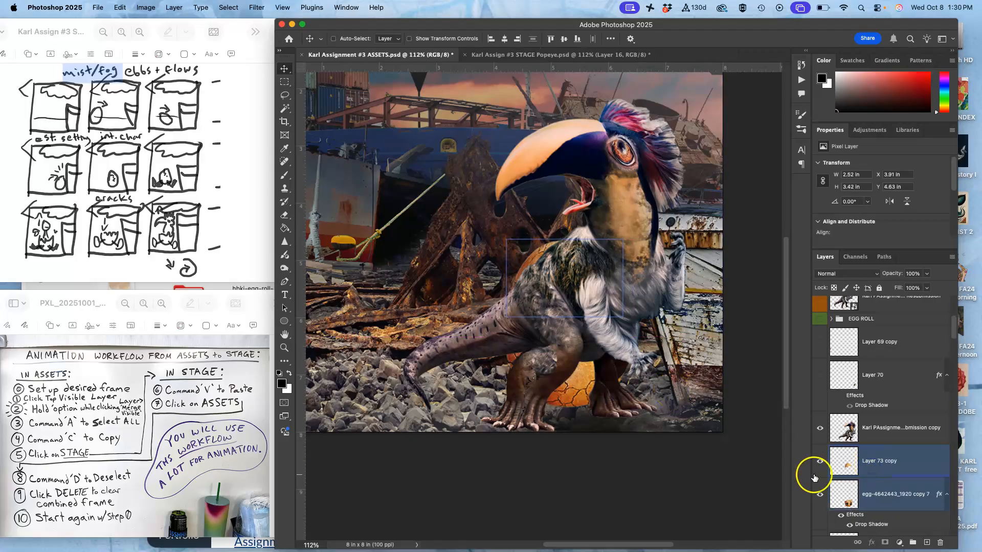
pyautogui.scroll(-5, 814, 476)
pyautogui.moveTo(820, 446); pyautogui.dragTo(817, 469)
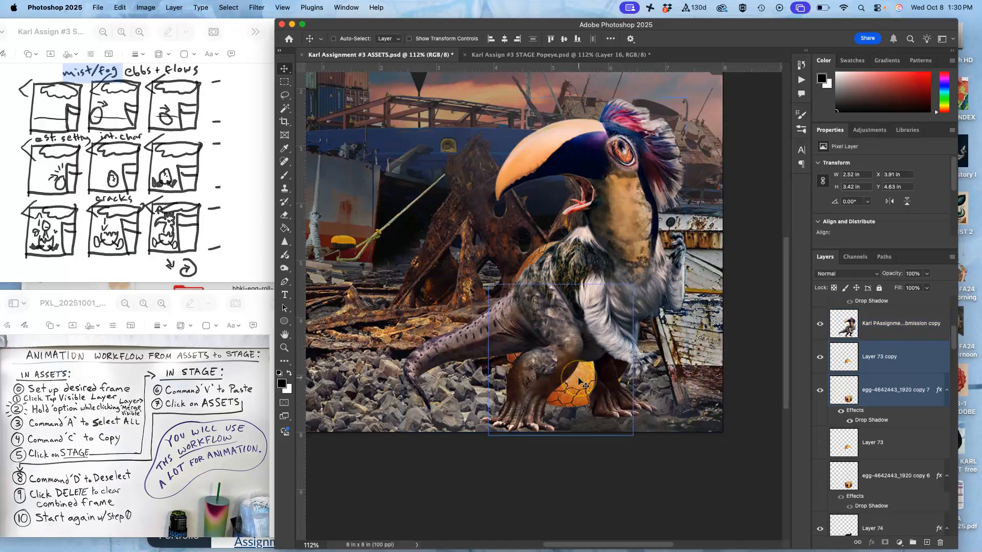
# Move the duplicated egg layers about 0.2 in right and 0.16 in up, and rotate them slightly
pyautogui.moveTo(580, 381); pyautogui.dragTo(590, 370)
pyautogui.press('super+t')
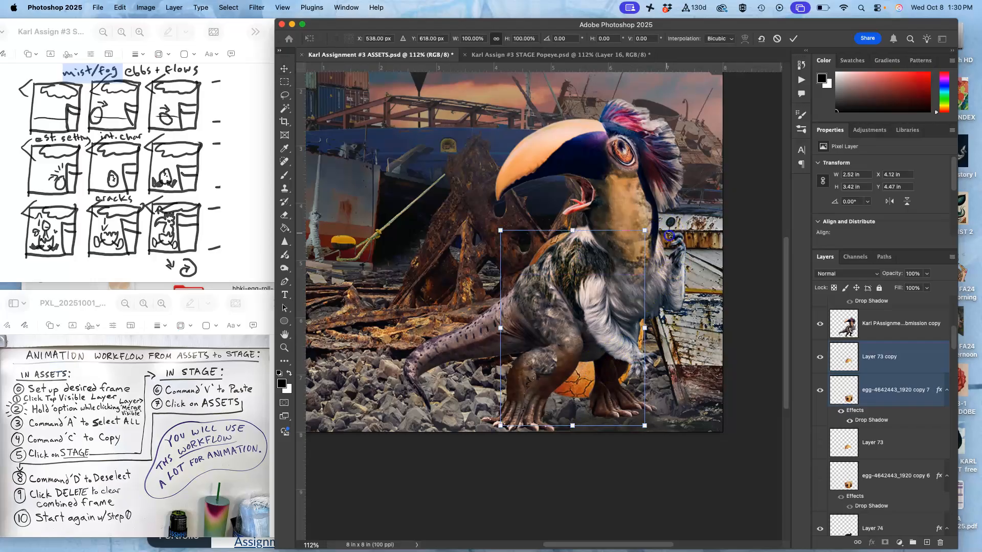
pyautogui.press('Return')
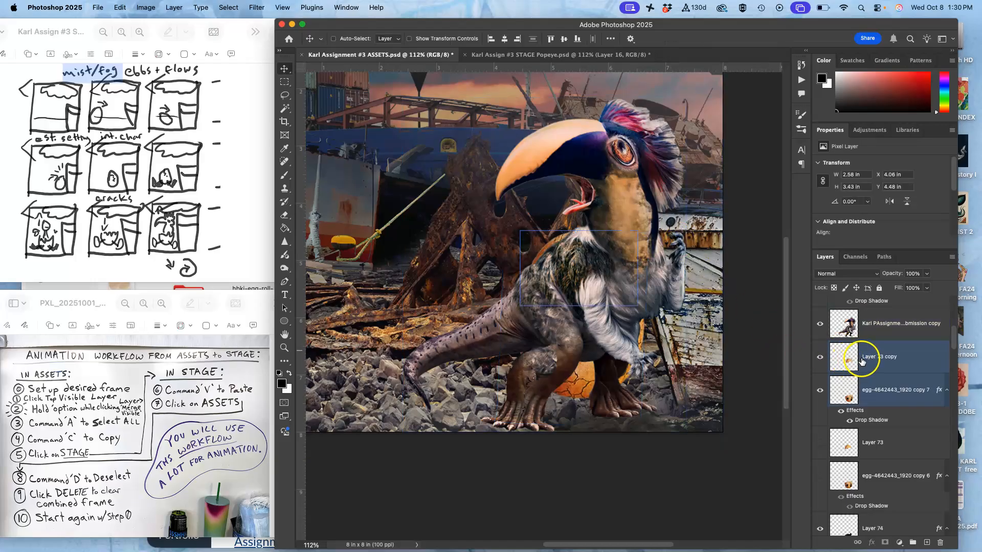
# Raise the egg-4642443_1920 copy 7 layer above the creature copy, keeping Layer 73 copy beneath the creature
pyautogui.keyDown('shift'); pyautogui.click(846, 325); pyautogui.keyUp('shift')
pyautogui.moveTo(846, 324)
pyautogui.mouseDown()
pyautogui.moveTo(853, 425)
pyautogui.moveTo(846, 331)
pyautogui.mouseUp()
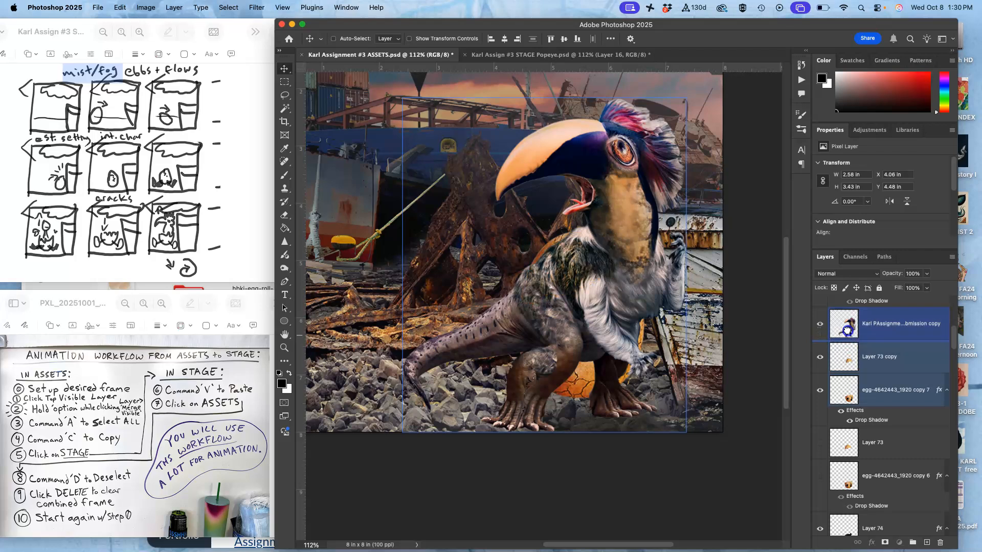
pyautogui.moveTo(846, 330); pyautogui.dragTo(846, 344)
pyautogui.click(861, 392)
pyautogui.moveTo(861, 400); pyautogui.dragTo(854, 303)
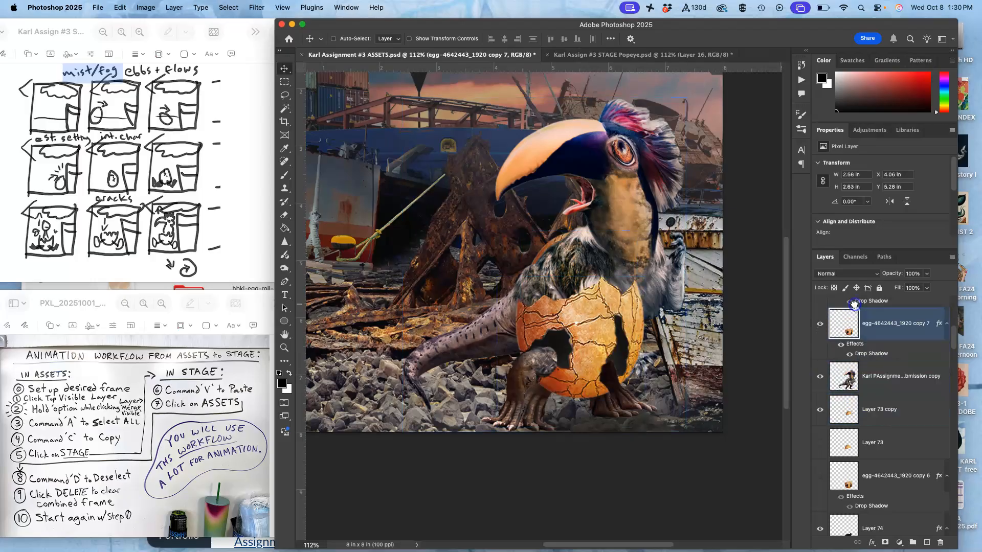
# Hide the Layer 72 copy and Layer 71 copy feet layers
pyautogui.scroll(2, 850, 353)
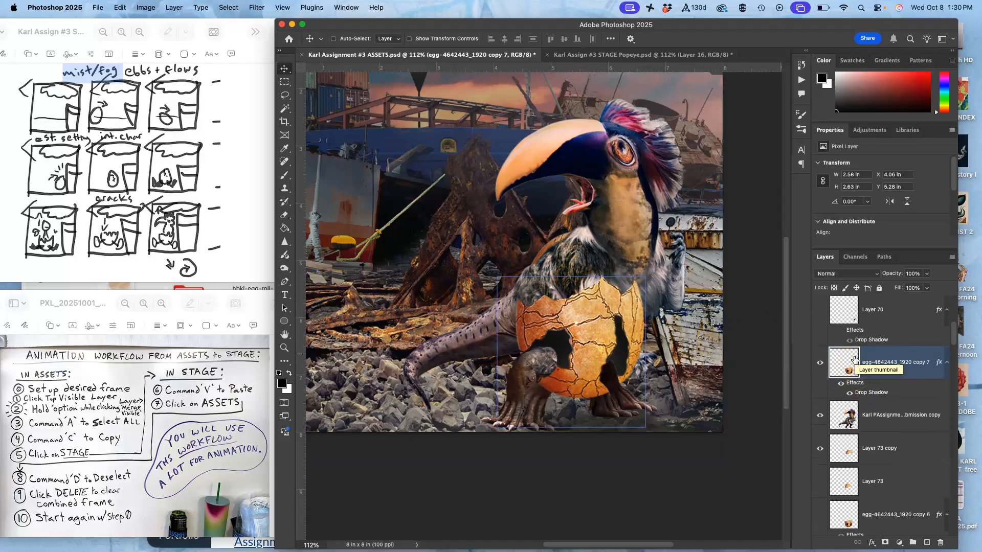
pyautogui.scroll(6, 861, 370)
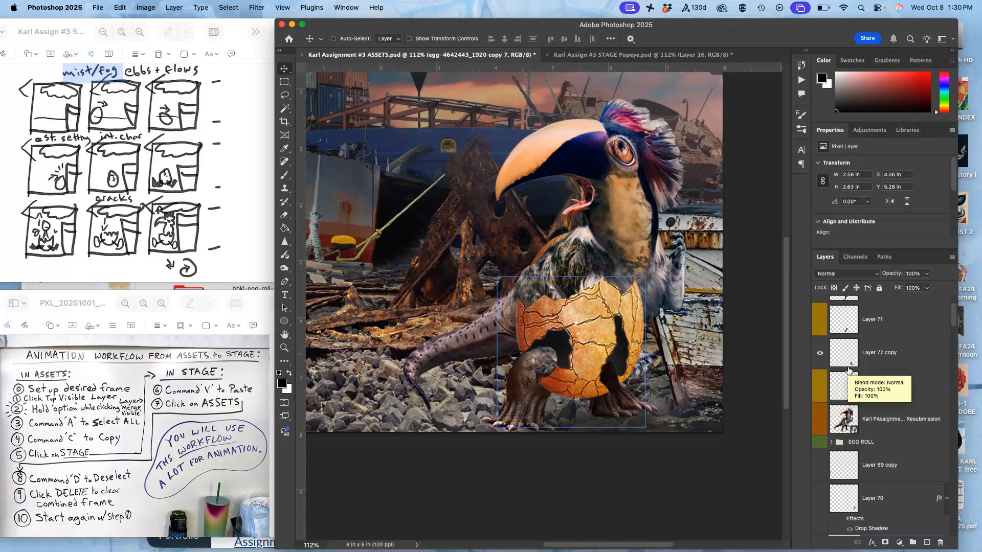
pyautogui.click(830, 374)
pyautogui.click(820, 370)
pyautogui.click(830, 301)
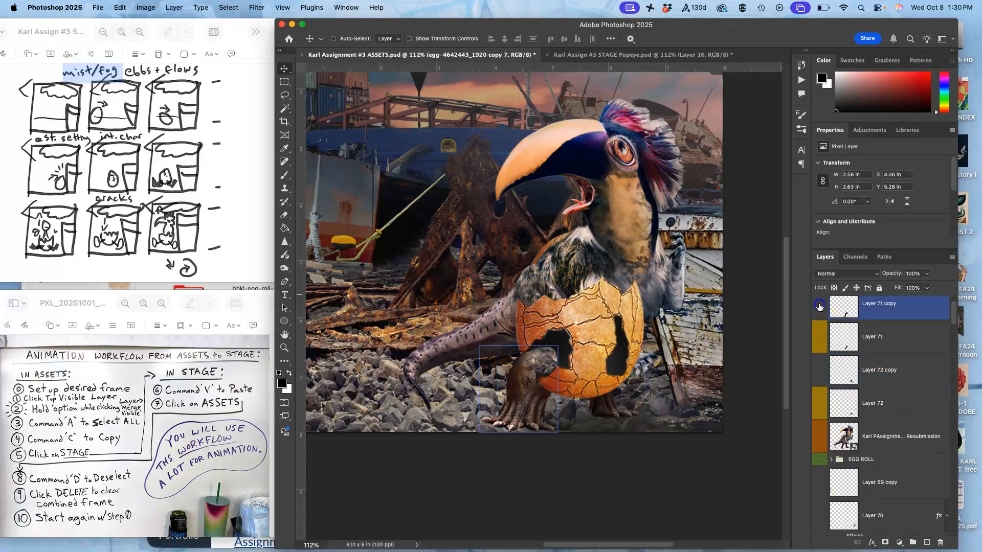
pyautogui.click(818, 306)
# Lower the opacity of the egg-4642443_1920 copy 7 layer to 27% so the creature's legs show through
pyautogui.press('super+plus')
pyautogui.press('super+plus')
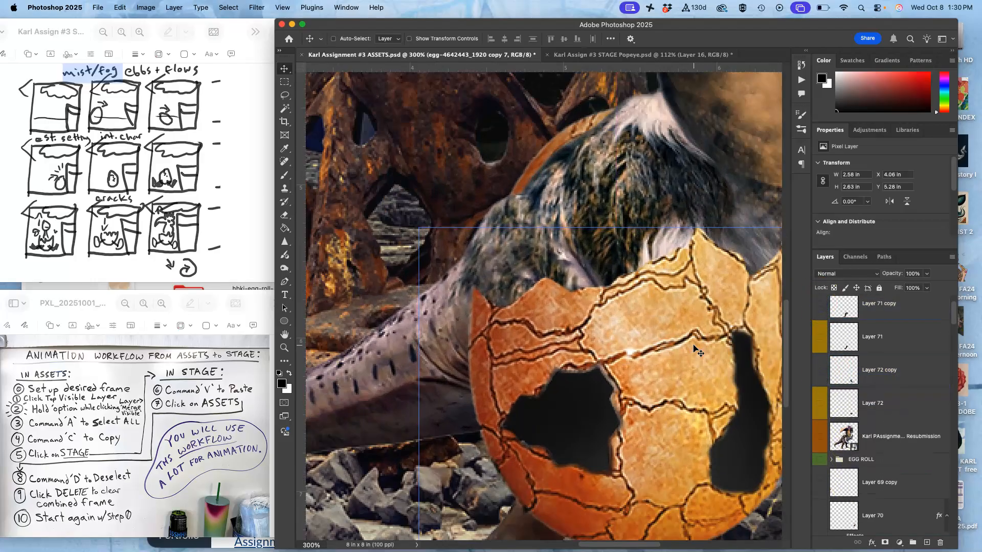
pyautogui.scroll(-5, 695, 347)
pyautogui.hscroll(2, 695, 348)
pyautogui.scroll(-3, 861, 406)
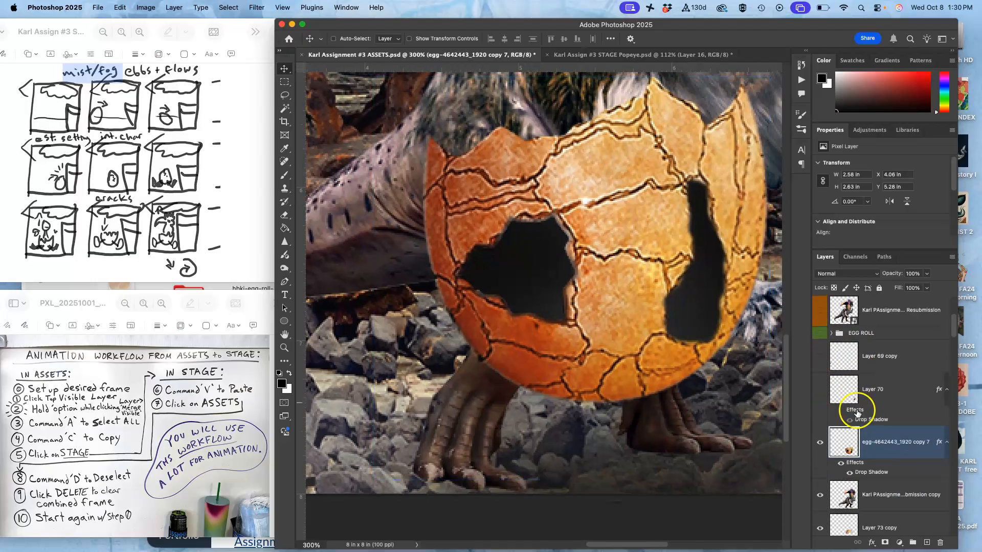
pyautogui.click(865, 440)
pyautogui.click(926, 274)
pyautogui.click(907, 288)
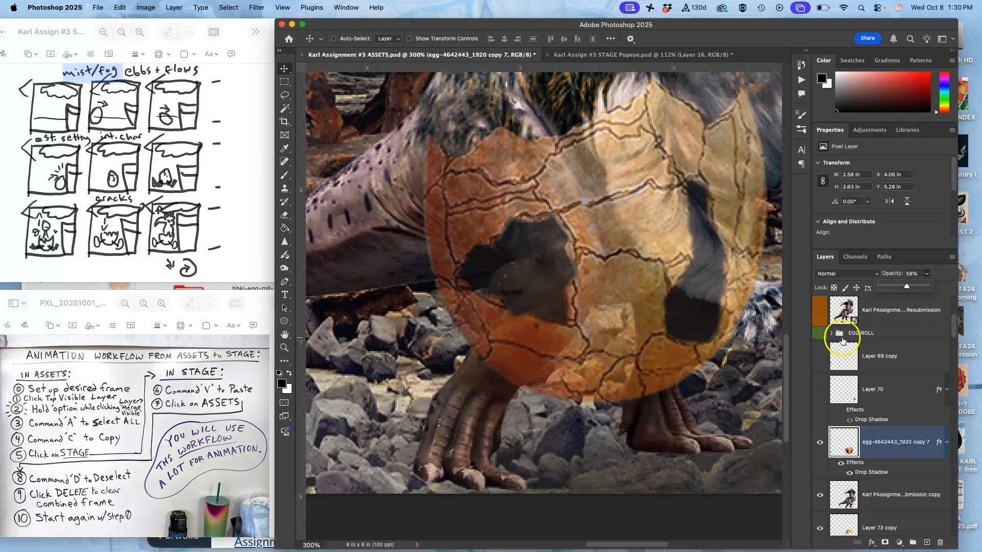
pyautogui.moveTo(889, 288); pyautogui.dragTo(892, 287)
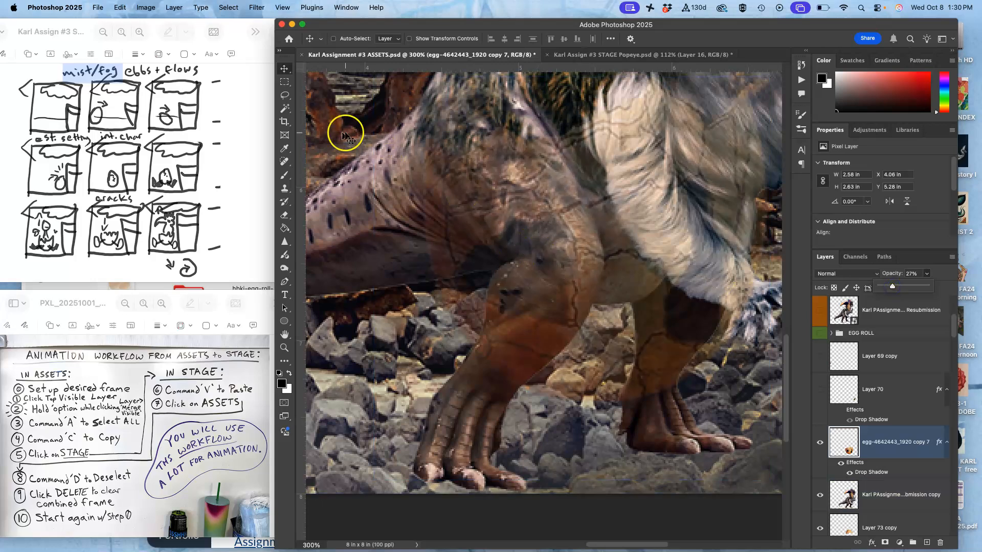
# Outline the creature's front leg and knee with the Lasso, delete that part of the egg shell, and deselect
pyautogui.click(284, 97)
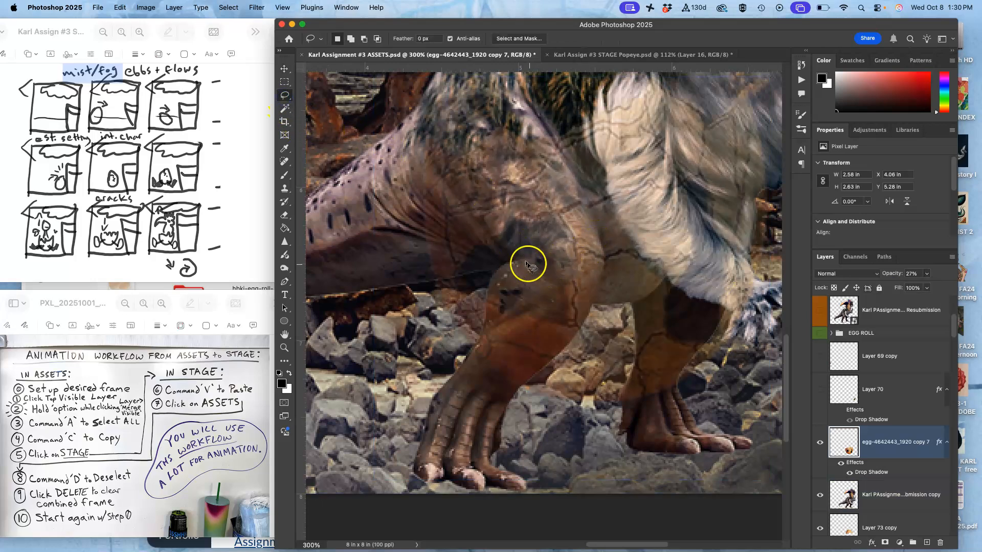
pyautogui.moveTo(488, 244); pyautogui.dragTo(489, 245)
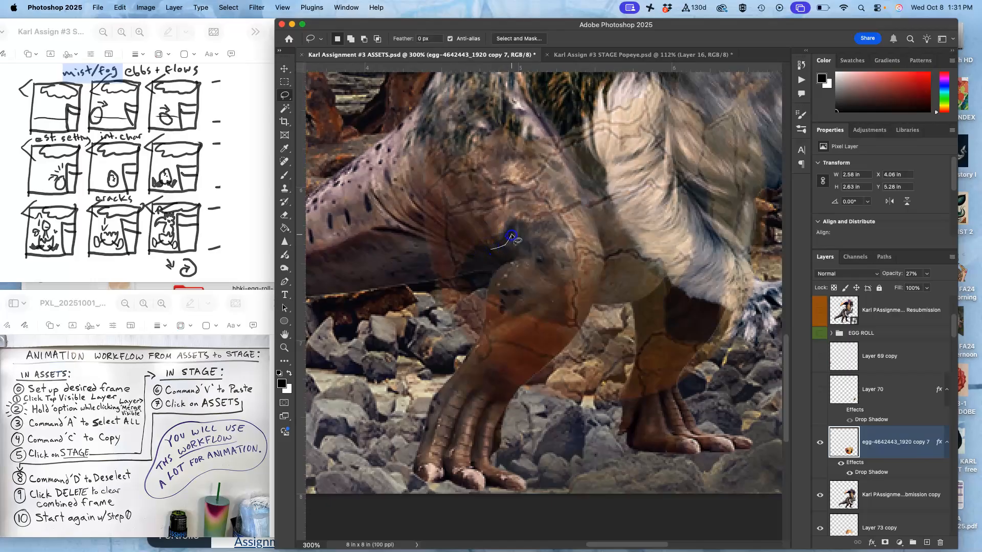
pyautogui.moveTo(529, 233); pyautogui.dragTo(543, 227)
pyautogui.moveTo(582, 327)
pyautogui.mouseDown()
pyautogui.moveTo(495, 409)
pyautogui.moveTo(462, 393)
pyautogui.moveTo(458, 363)
pyautogui.moveTo(470, 348)
pyautogui.mouseUp()
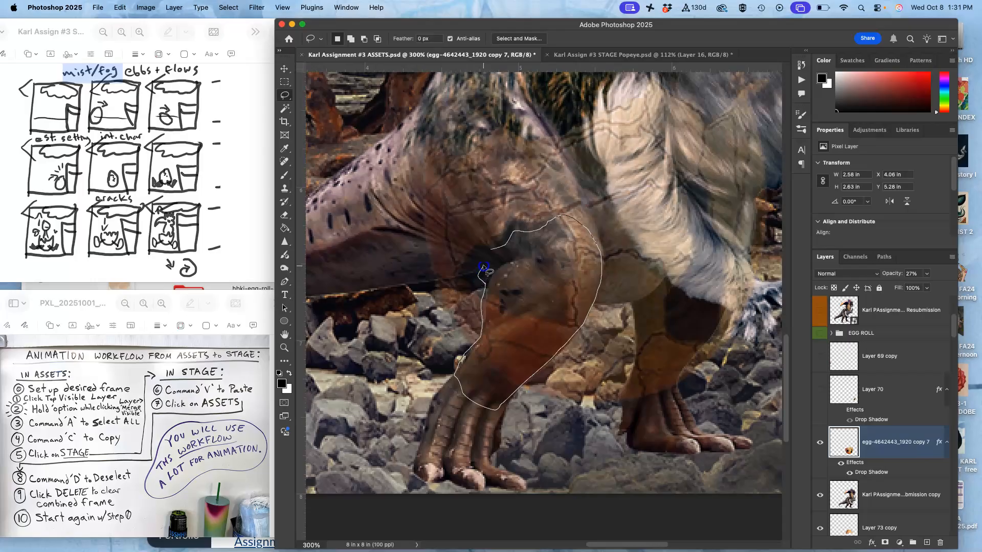
pyautogui.moveTo(489, 251)
pyautogui.mouseDown()
pyautogui.moveTo(510, 259)
pyautogui.moveTo(477, 295)
pyautogui.moveTo(461, 280)
pyautogui.moveTo(480, 234)
pyautogui.mouseUp()
pyautogui.press('Delete')
pyautogui.press('super+d')
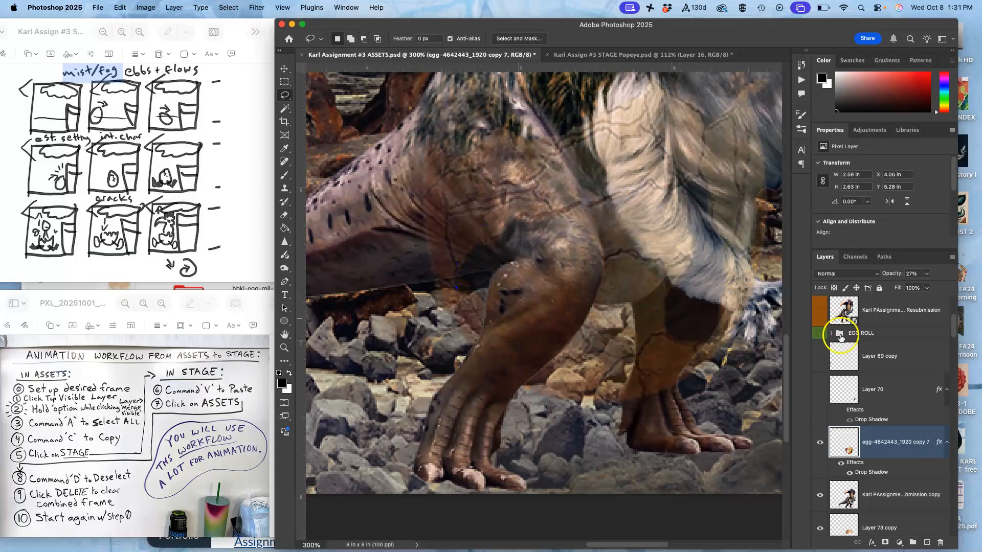
# Check the cut egg at 100% opacity, set it to 35%, and select the creature copy layer
pyautogui.click(926, 274)
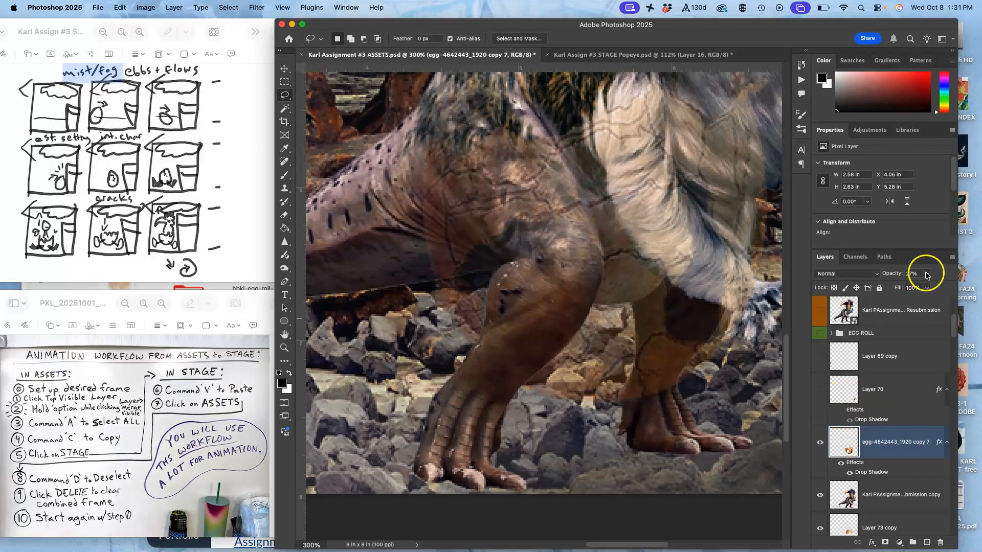
pyautogui.moveTo(915, 288); pyautogui.dragTo(975, 285)
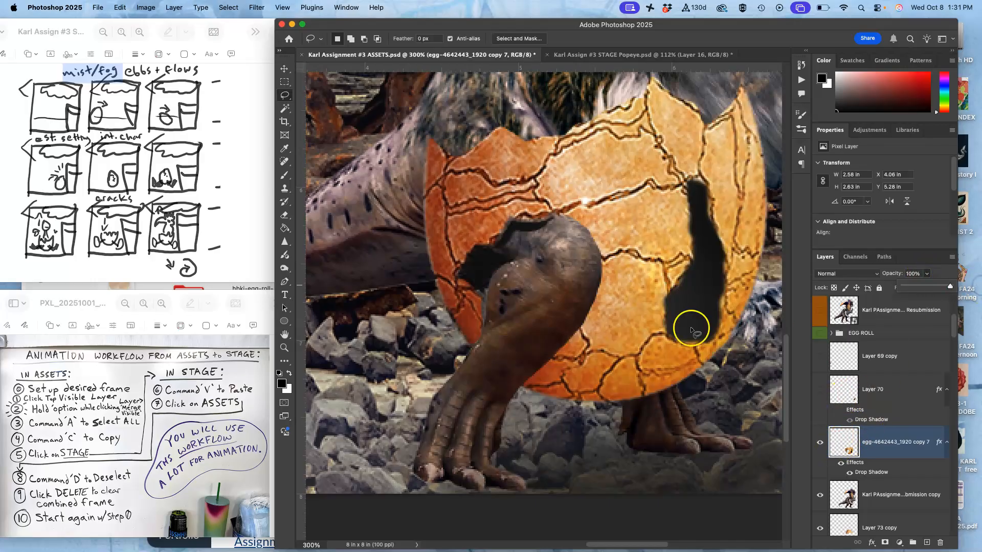
pyautogui.click(920, 287)
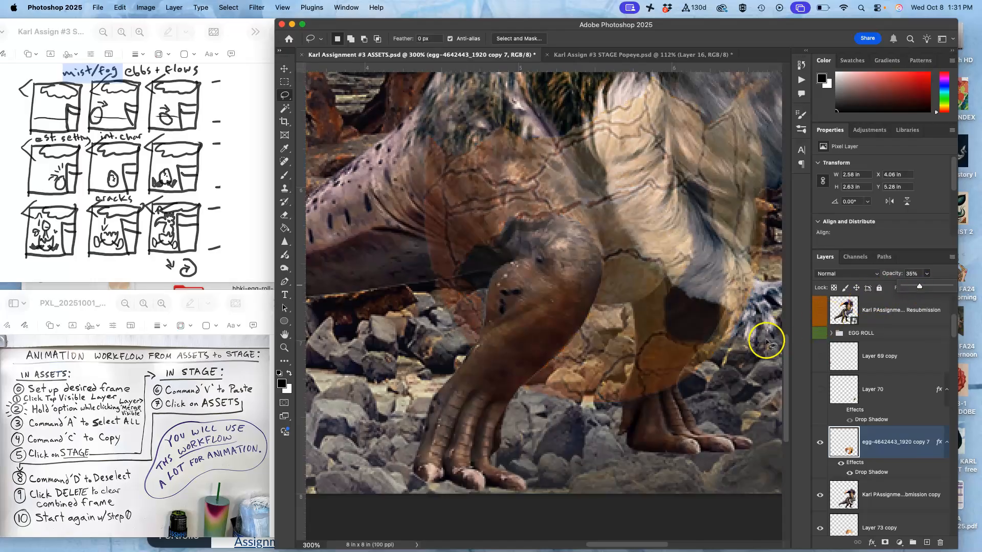
pyautogui.click(864, 494)
pyautogui.press('super+t')
pyautogui.hscroll(10, 653, 412)
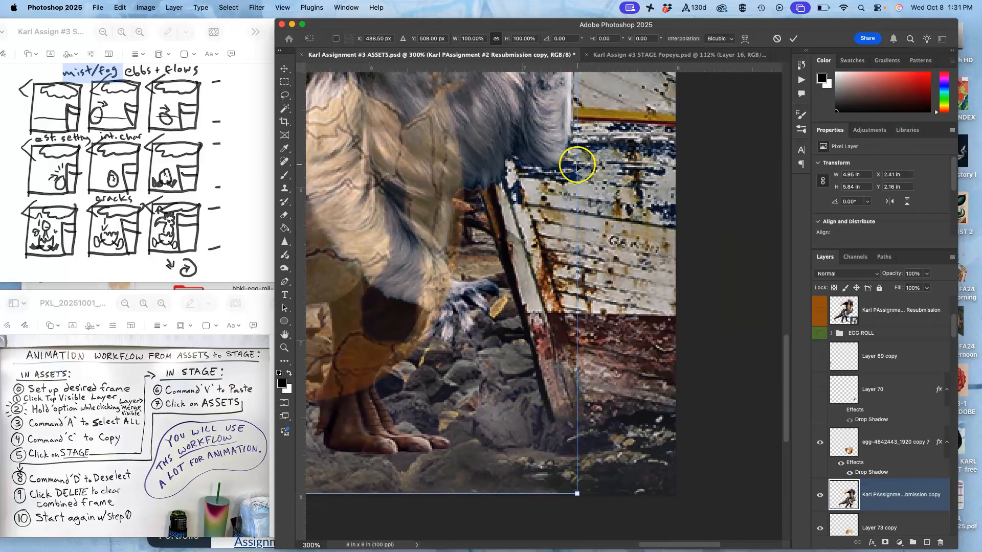
pyautogui.hscroll(-10, 522, 245)
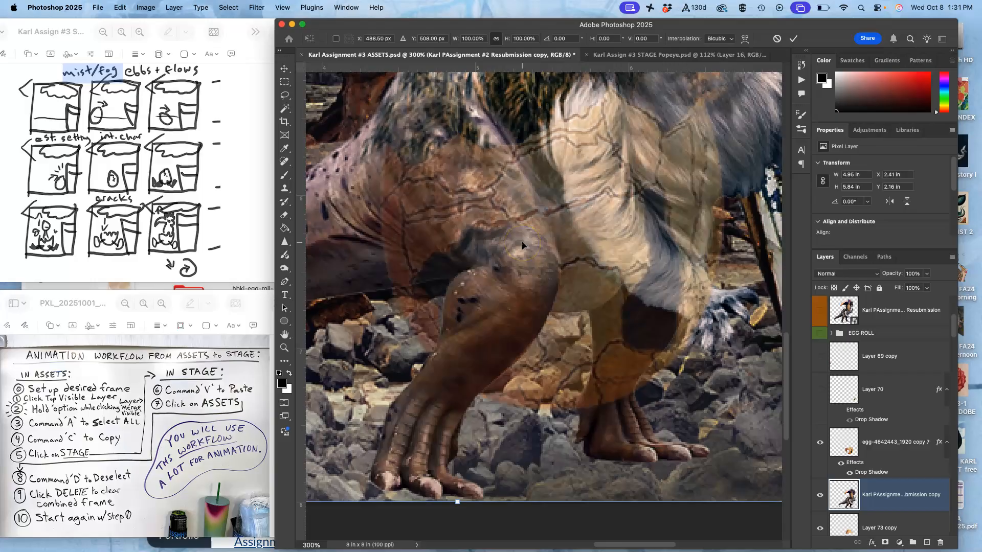
pyautogui.click(121, 7)
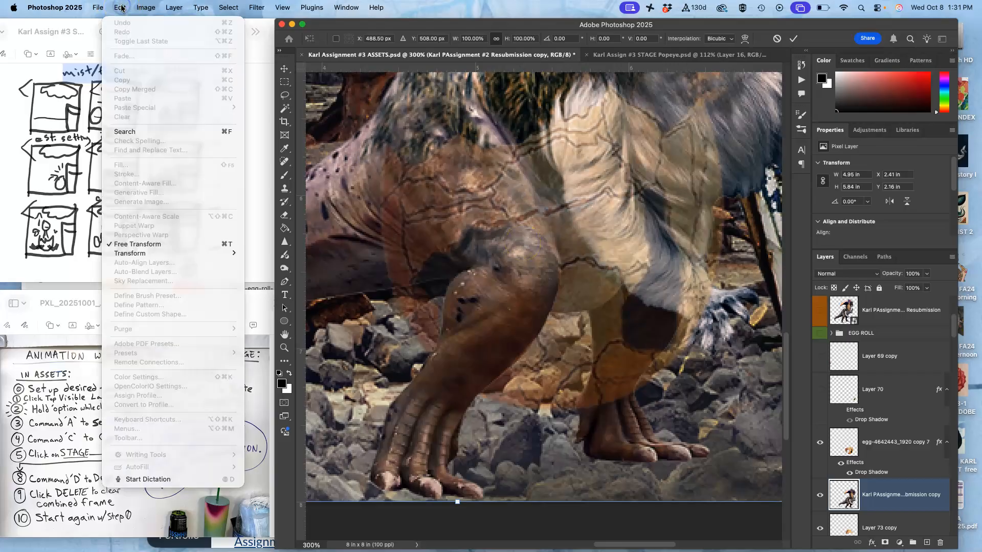
pyautogui.click(121, 7)
pyautogui.press('Return')
# Puppet Warp the creature copy with pins on the front foot and knee, moving the rear leg's pin to about X 6.43 in, Y 7.12 in
pyautogui.click(120, 7)
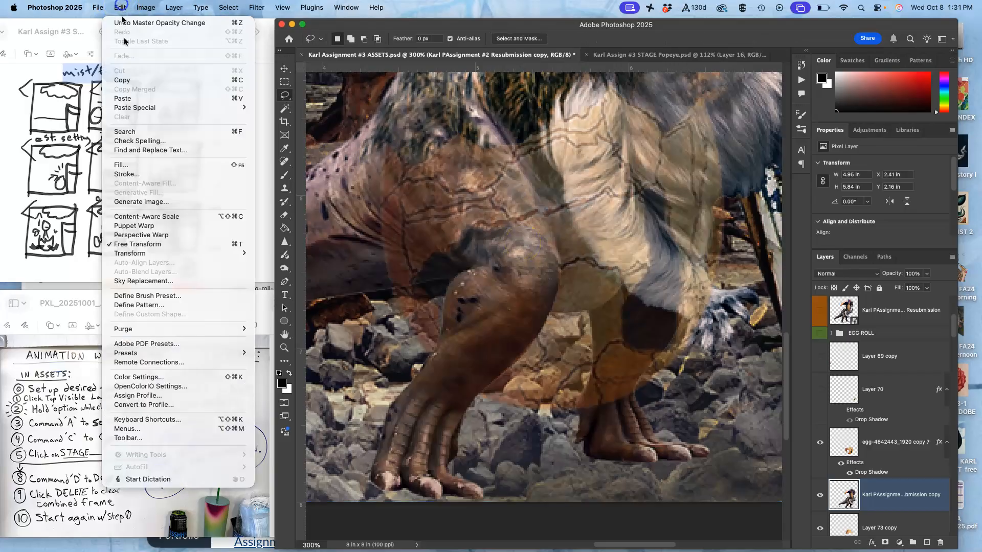
pyautogui.click(131, 227)
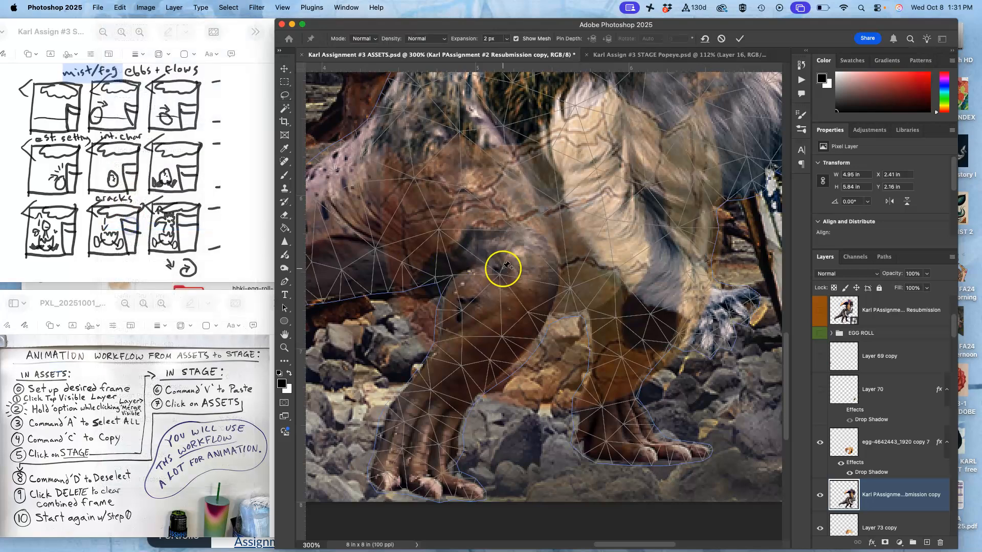
pyautogui.click(423, 456)
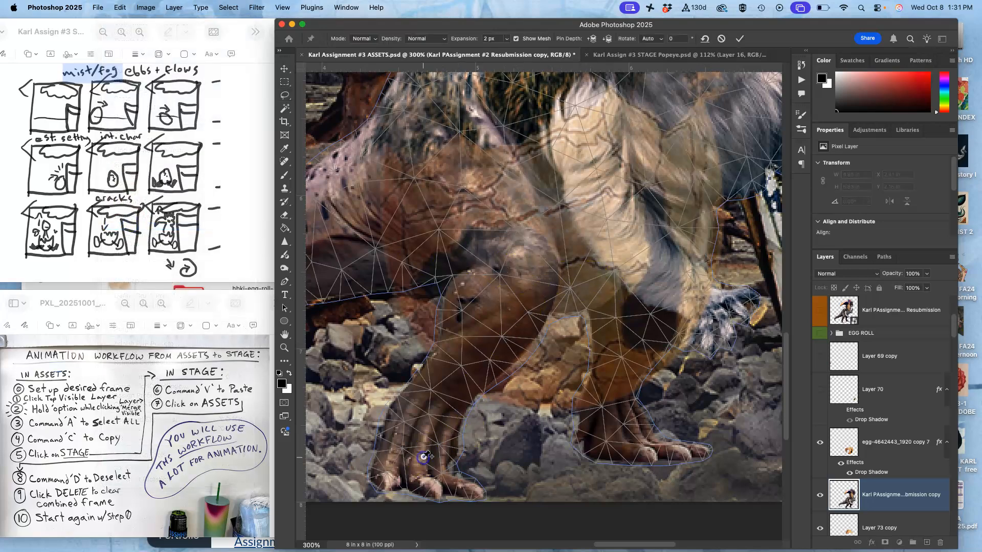
pyautogui.click(494, 283)
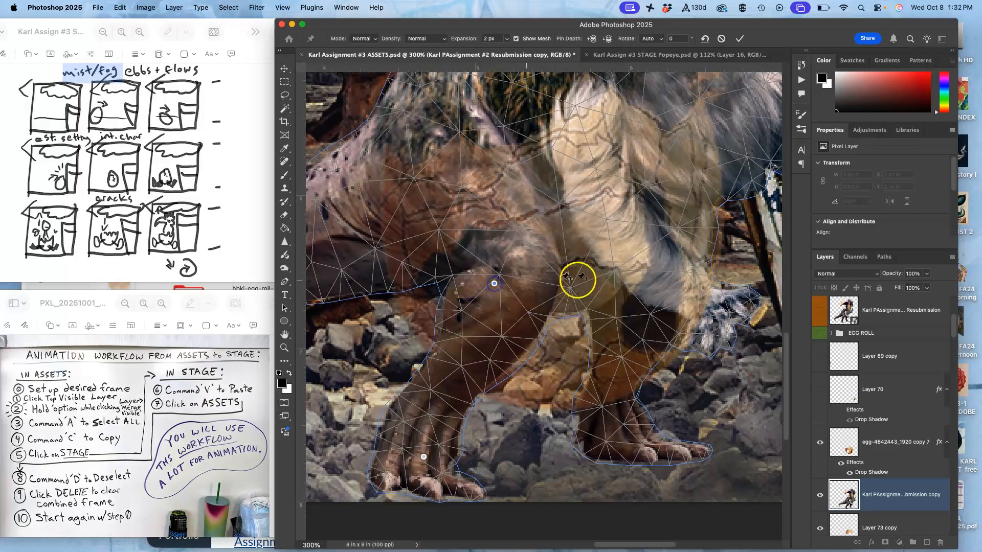
pyautogui.click(644, 355)
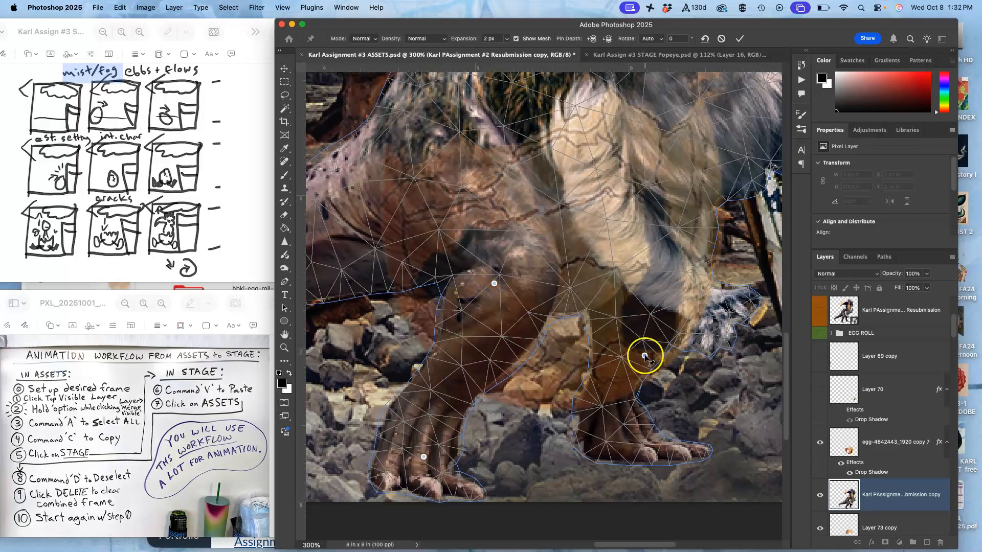
pyautogui.moveTo(644, 355); pyautogui.dragTo(694, 366)
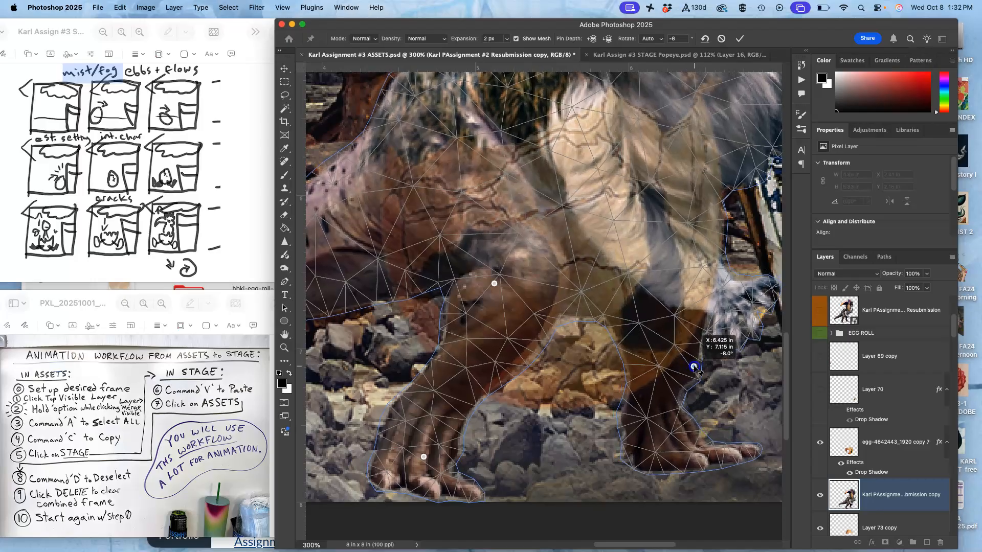
pyautogui.press('Return')
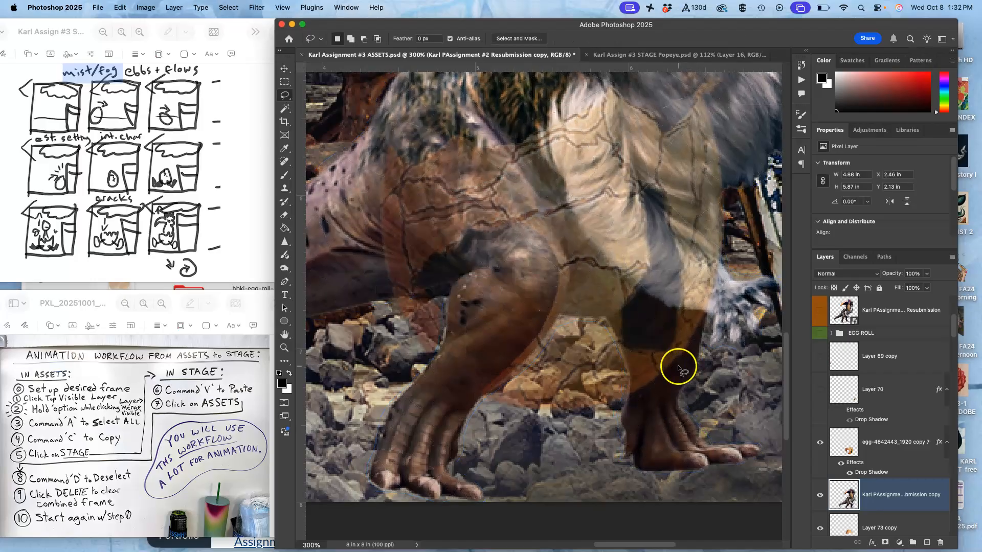
# Outline the creature's rear leg with the Lasso on the egg-4642443_1920 copy 7 layer where the shell overlaps it
pyautogui.hscroll(1, 678, 367)
pyautogui.hscroll(2, 677, 367)
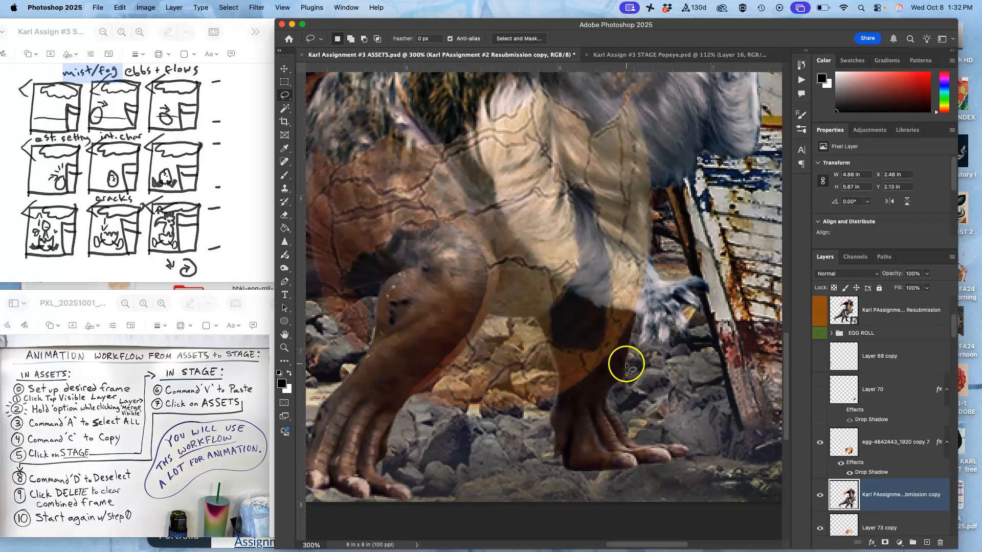
pyautogui.click(865, 443)
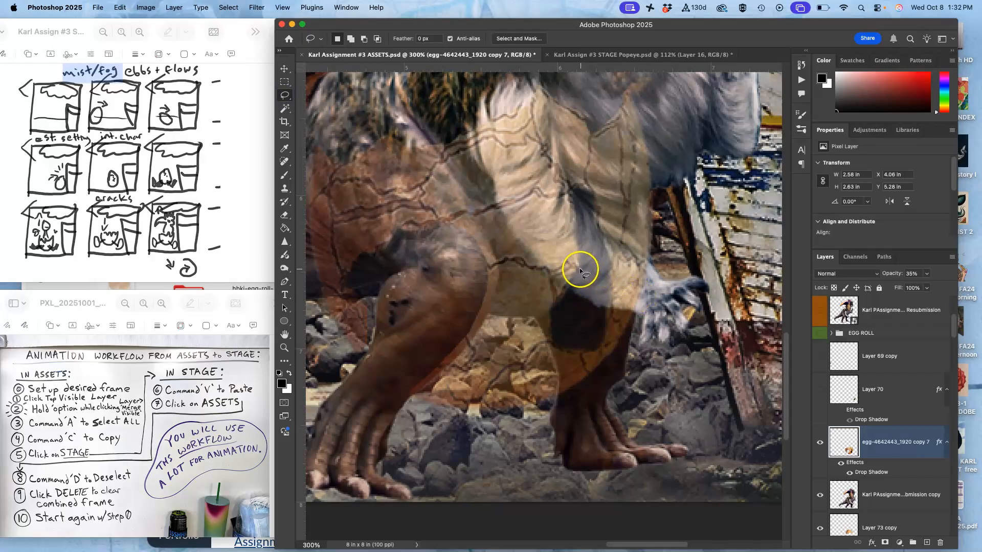
pyautogui.moveTo(578, 269); pyautogui.dragTo(559, 270)
pyautogui.moveTo(553, 354); pyautogui.dragTo(558, 369)
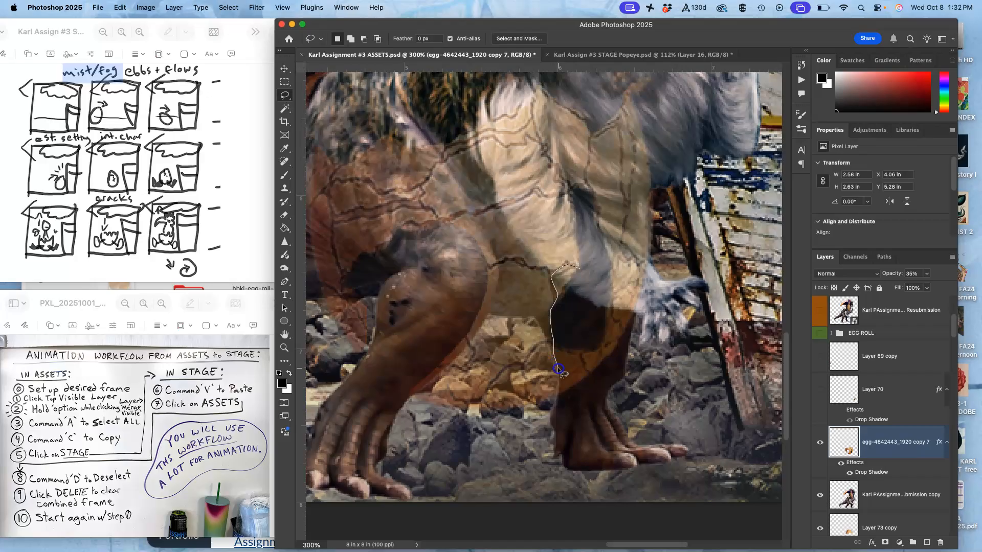
pyautogui.moveTo(557, 414)
pyautogui.mouseDown()
pyautogui.moveTo(599, 425)
pyautogui.moveTo(633, 412)
pyautogui.moveTo(639, 370)
pyautogui.mouseUp()
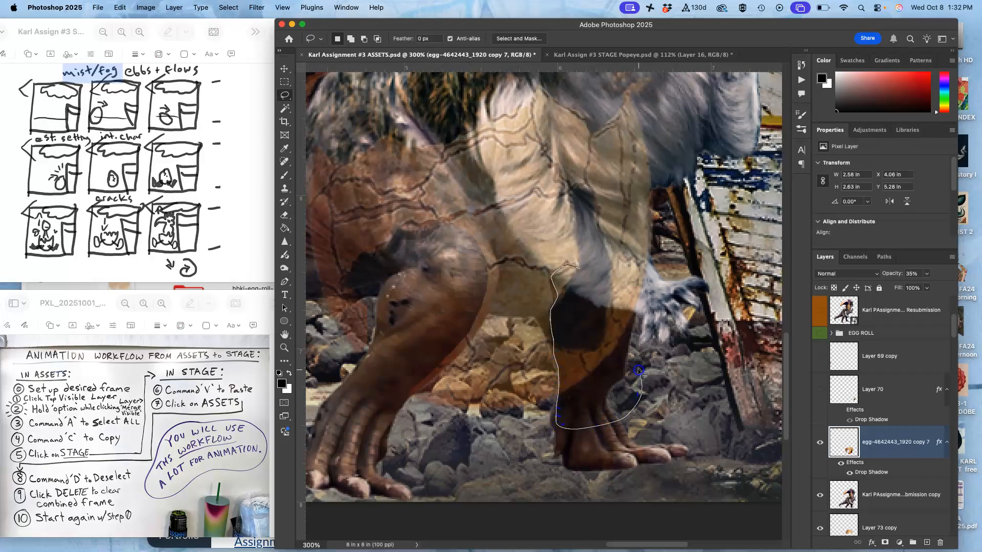